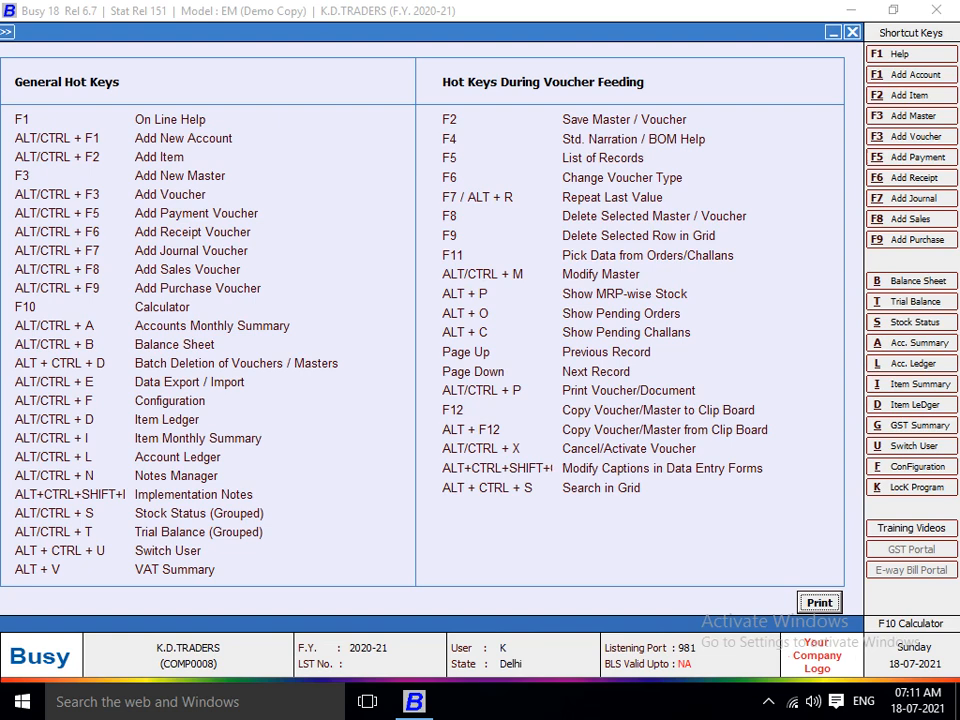
Step: Leave the shortcut keys list and start a new sales voucher with series Main and date 16-04-2020
key(Escape)
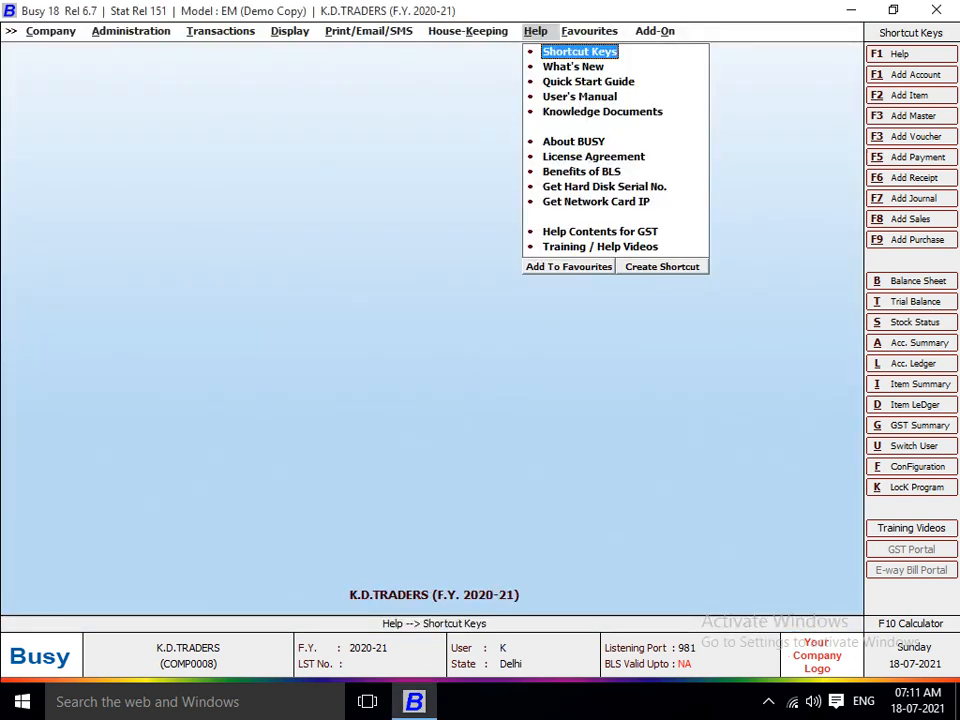
key(Left)
key(Left)
key(Left)
key(Left)
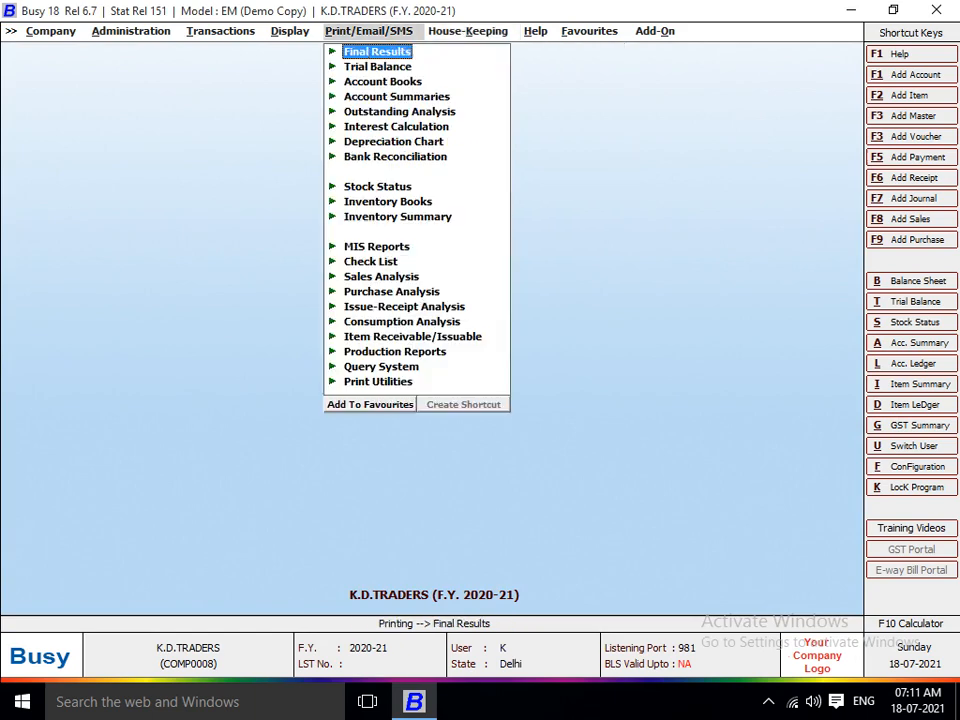
key(Right)
key(Return)
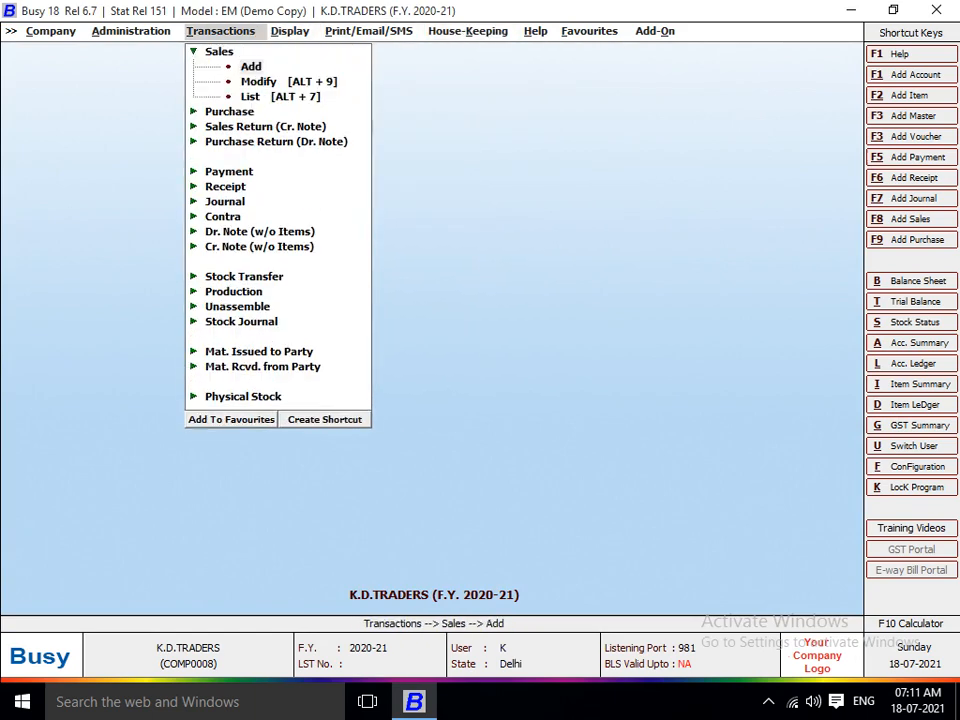
key(Return)
key(Return)
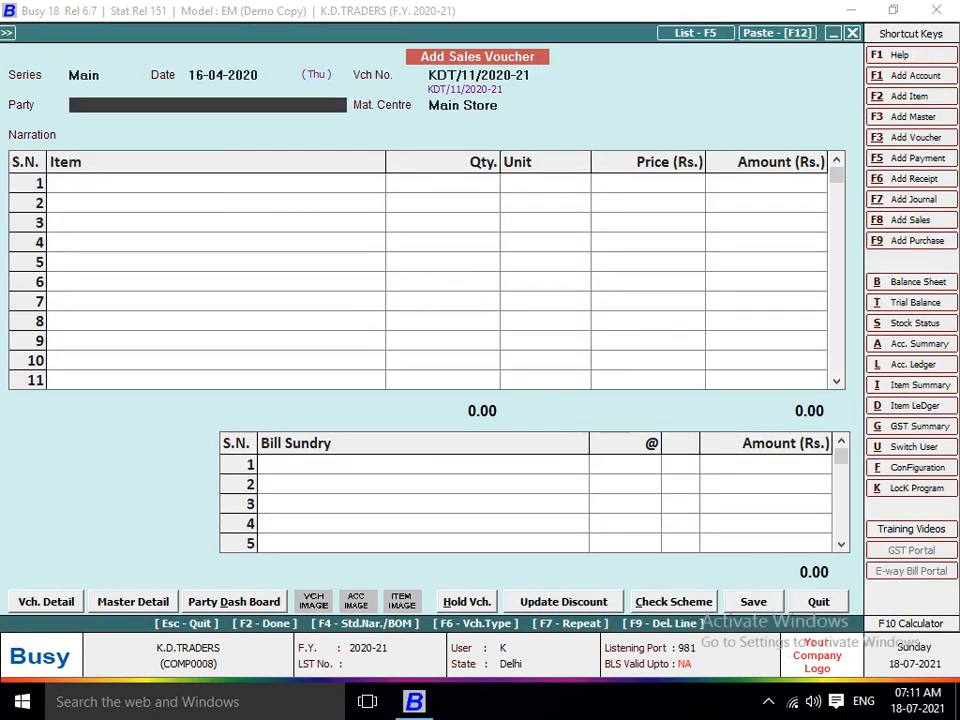
Step: Choose GG-ENTERPRISES as the voucher's party, keep Main Store as material centre and go to the narration
key(Down)
key(Down)
key(Down)
key(Down)
key(Down)
key(Down)
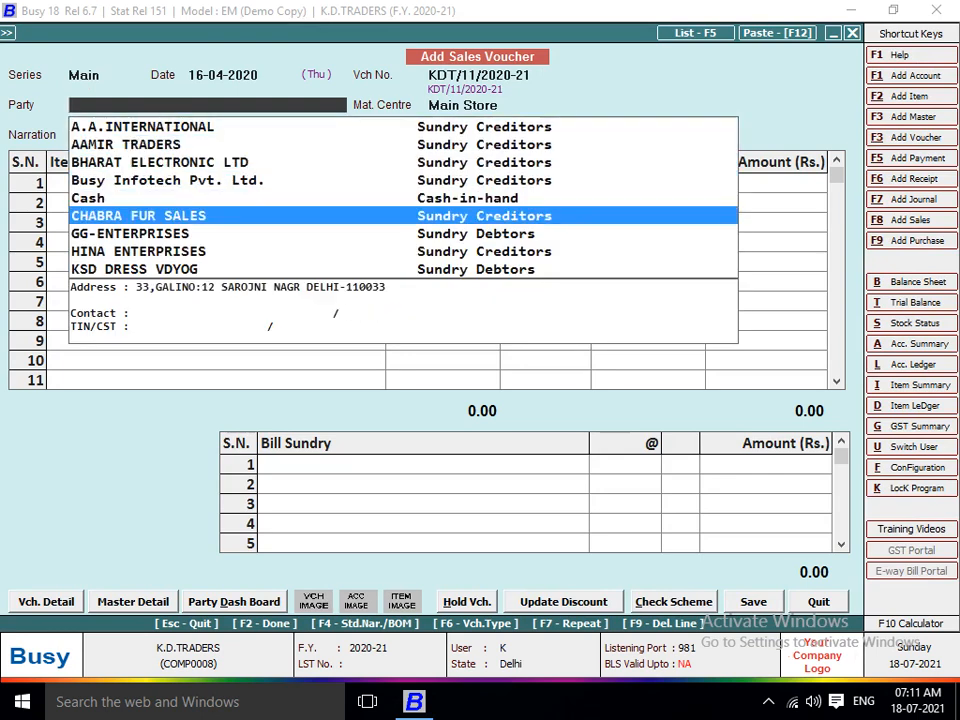
key(Return)
key(Return)
key(Return)
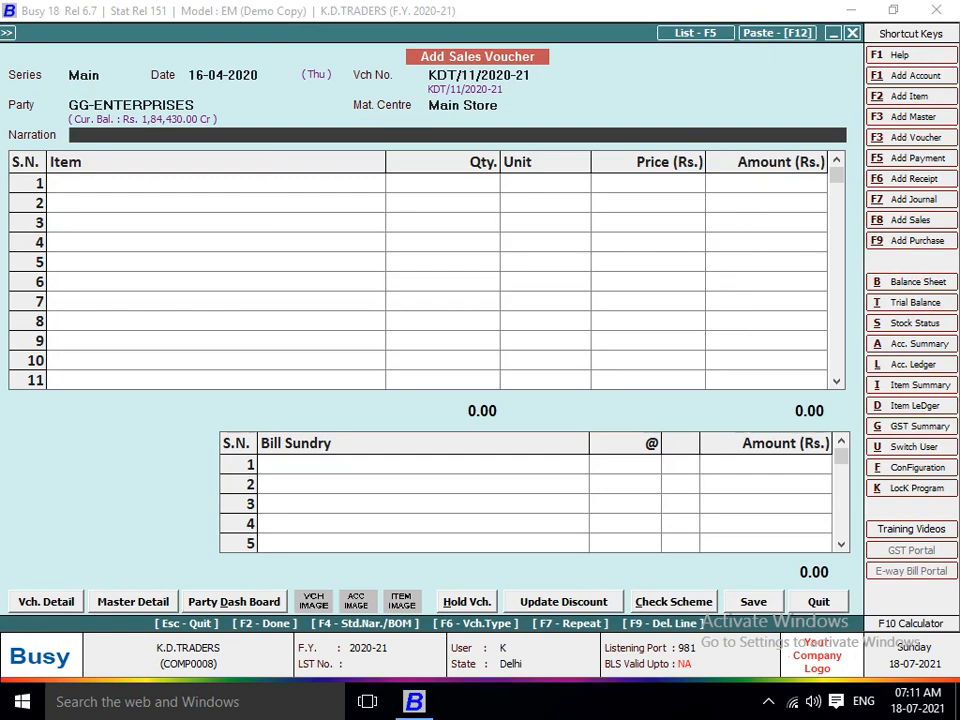
Step: Create a standard narration reading MOBILE NUMBER for the Sales voucher type and save it
key(F4)
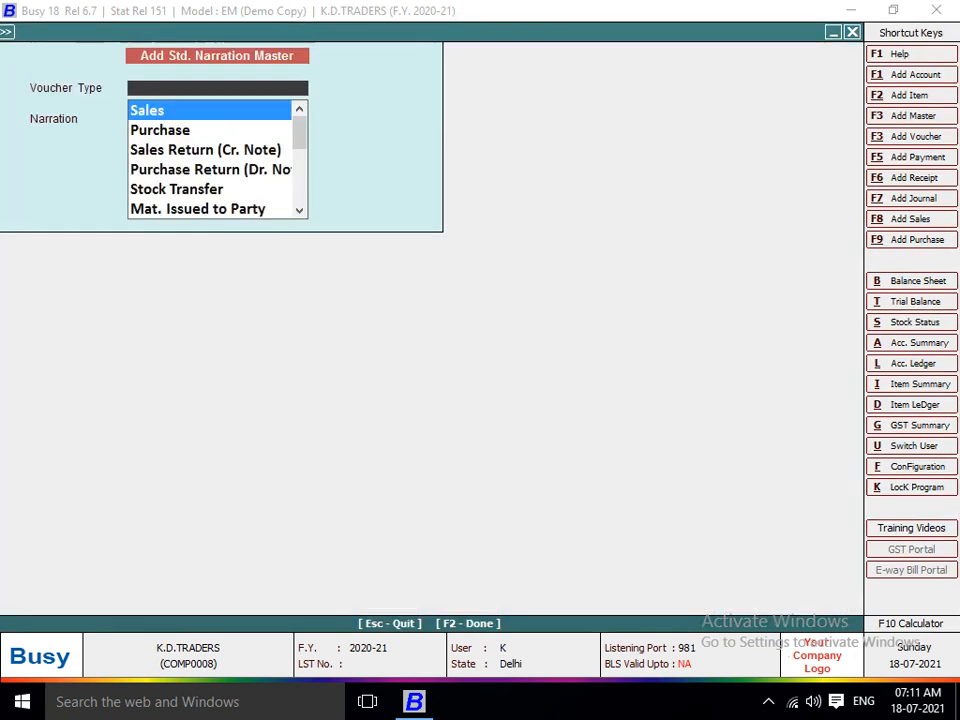
key(Return)
text(m)
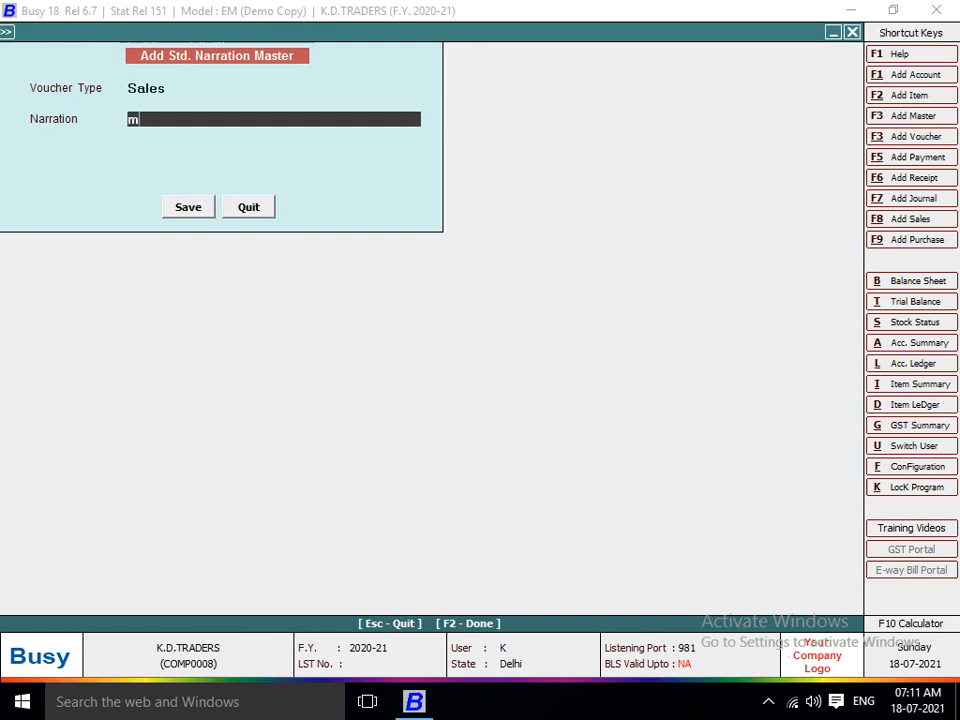
key(BackSpace)
text(MOBILE N)
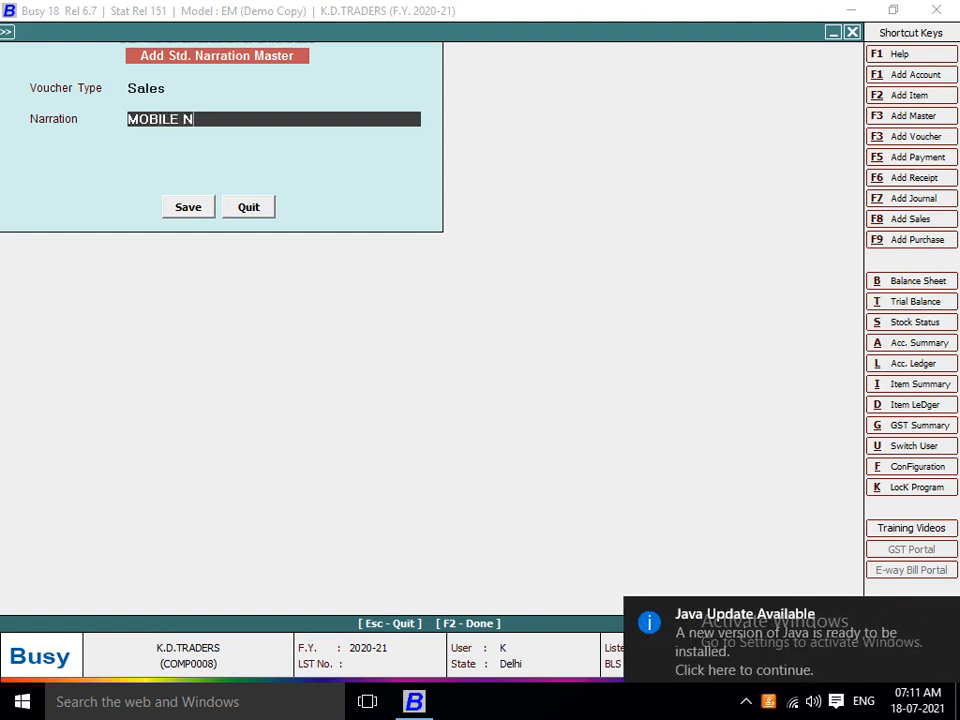
text(UMBER)
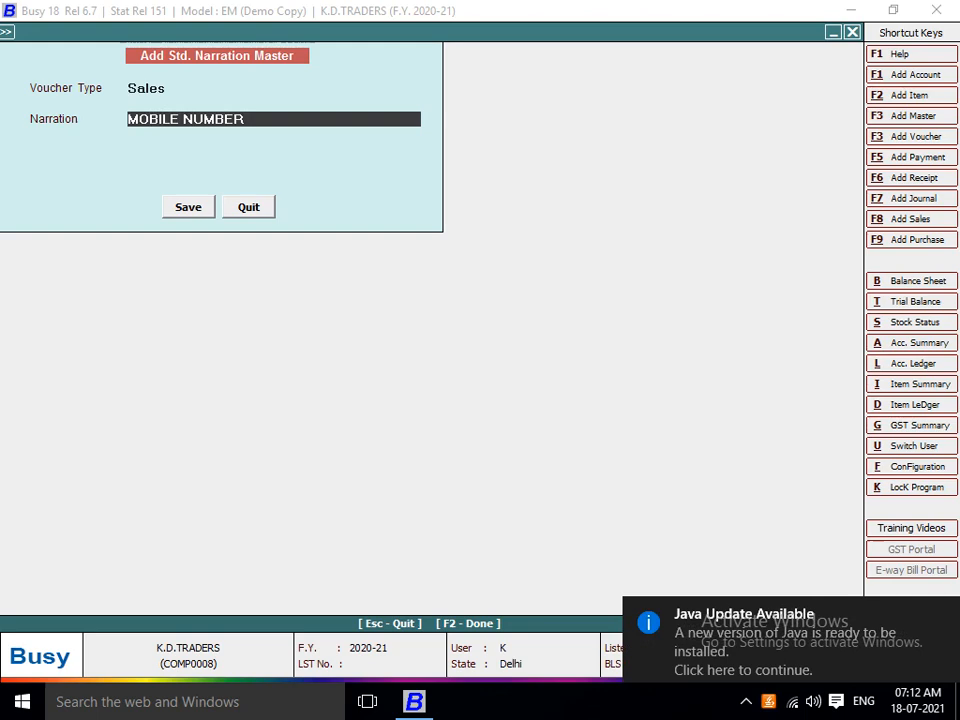
key(Return)
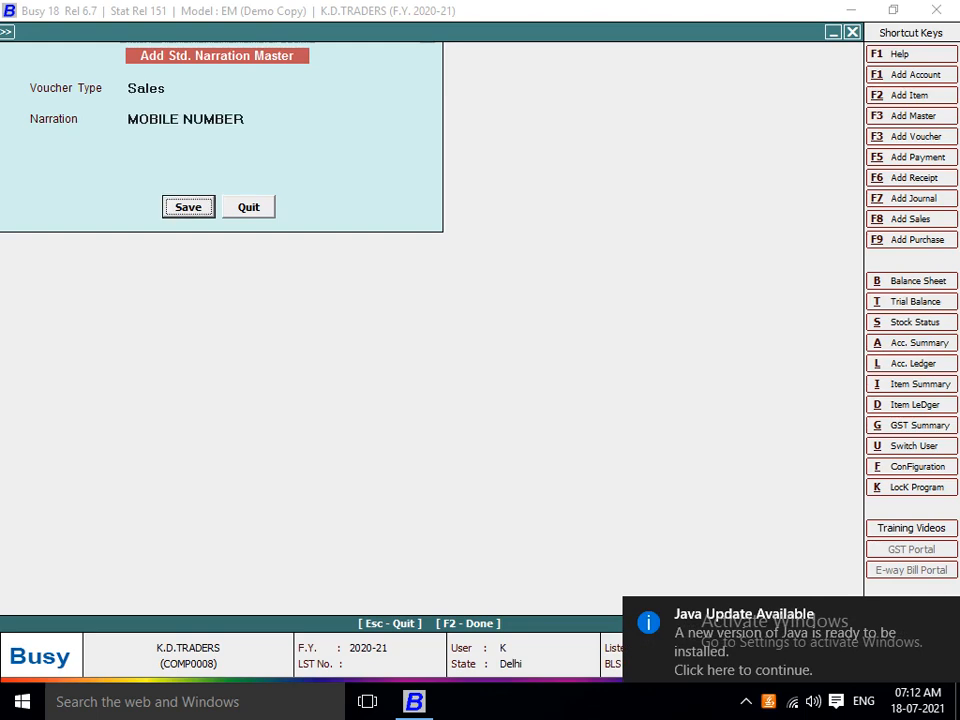
key(Return)
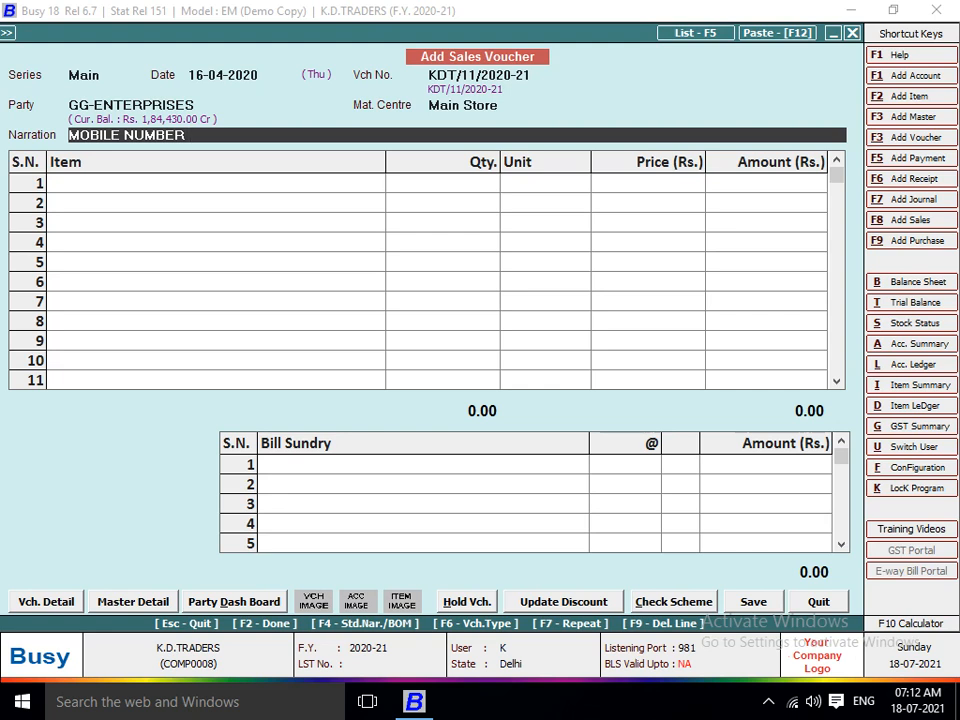
key(F4)
key(Return)
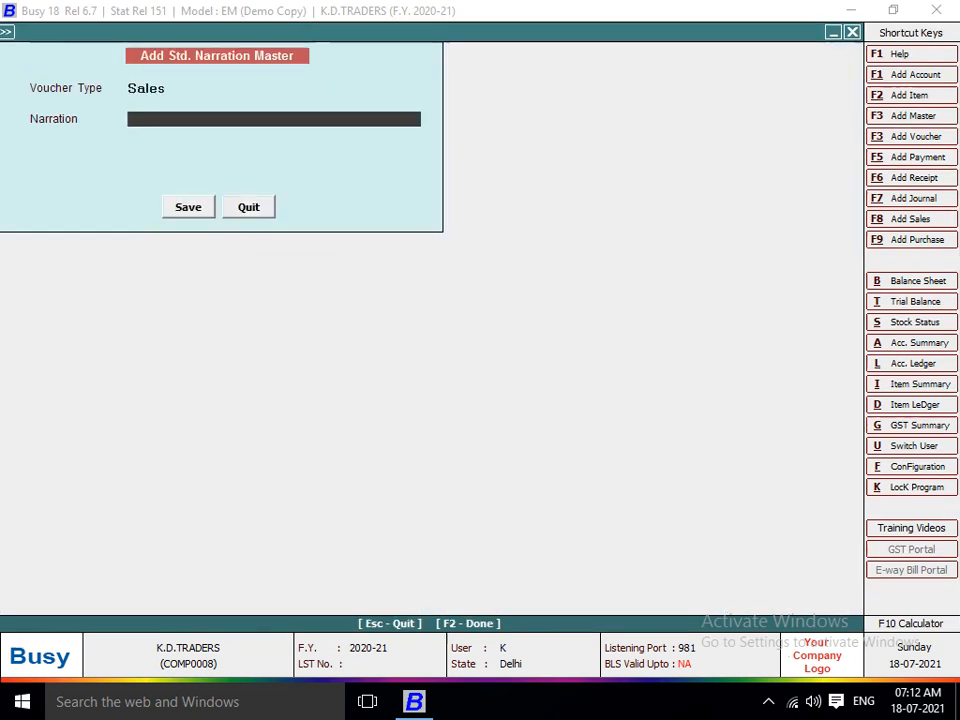
key(Escape)
key(Return)
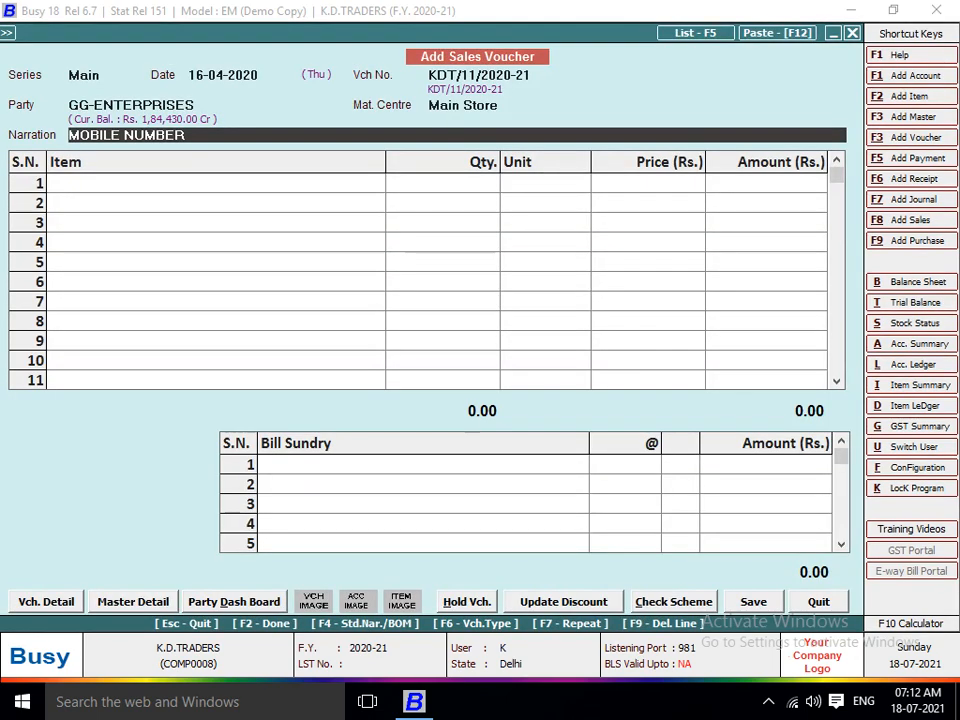
Step: Replace the sales voucher's narration with the standard narration CHALLAN NO-
key(F4)
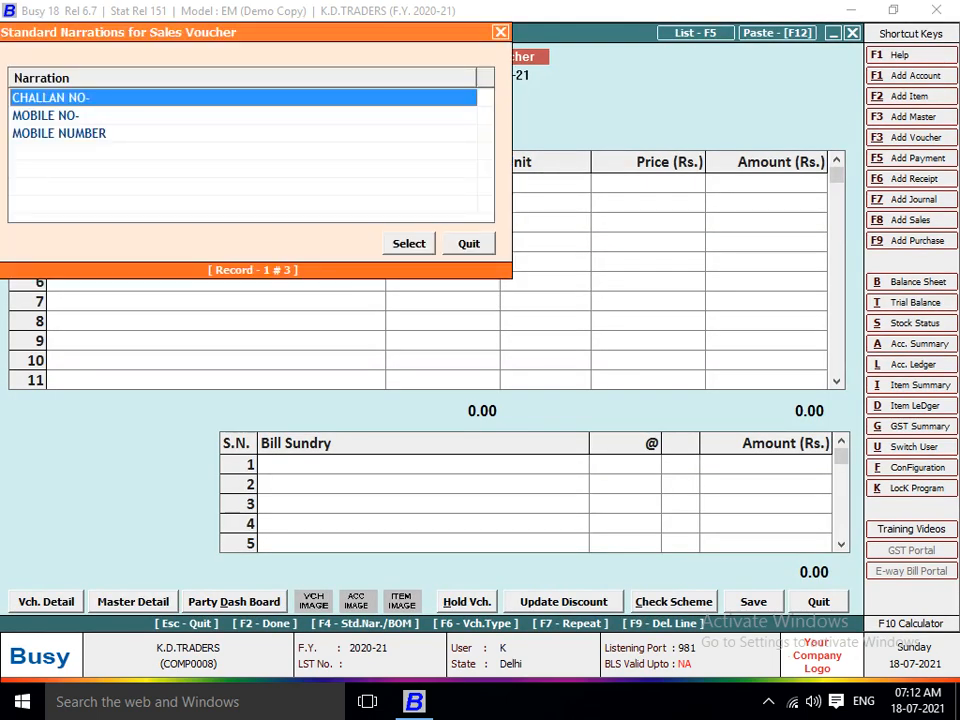
key(Down)
key(Down)
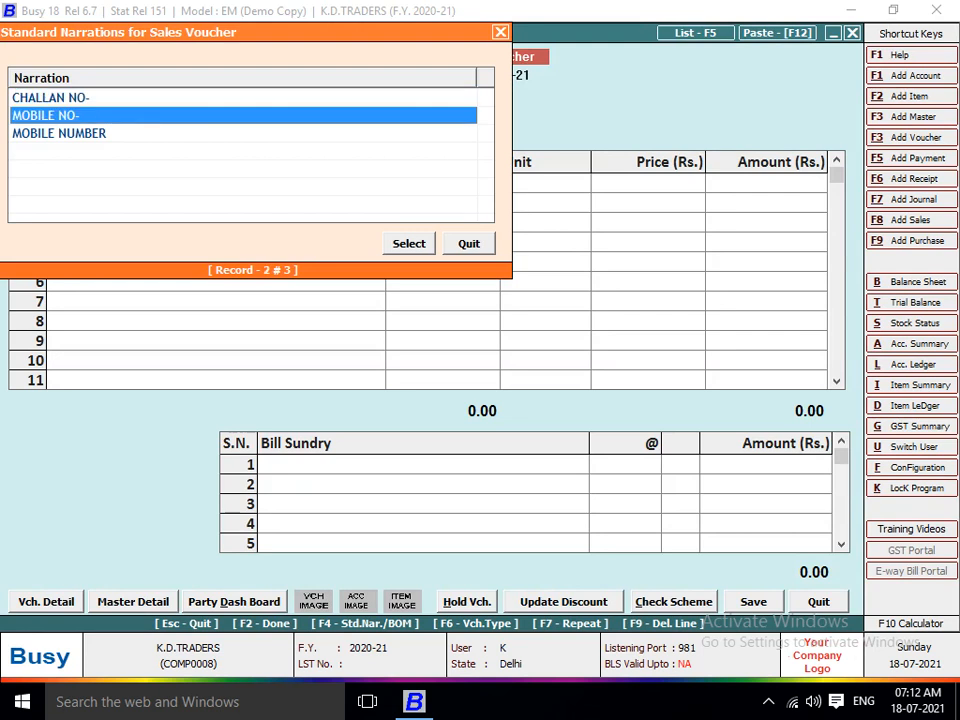
key(Up)
key(Up)
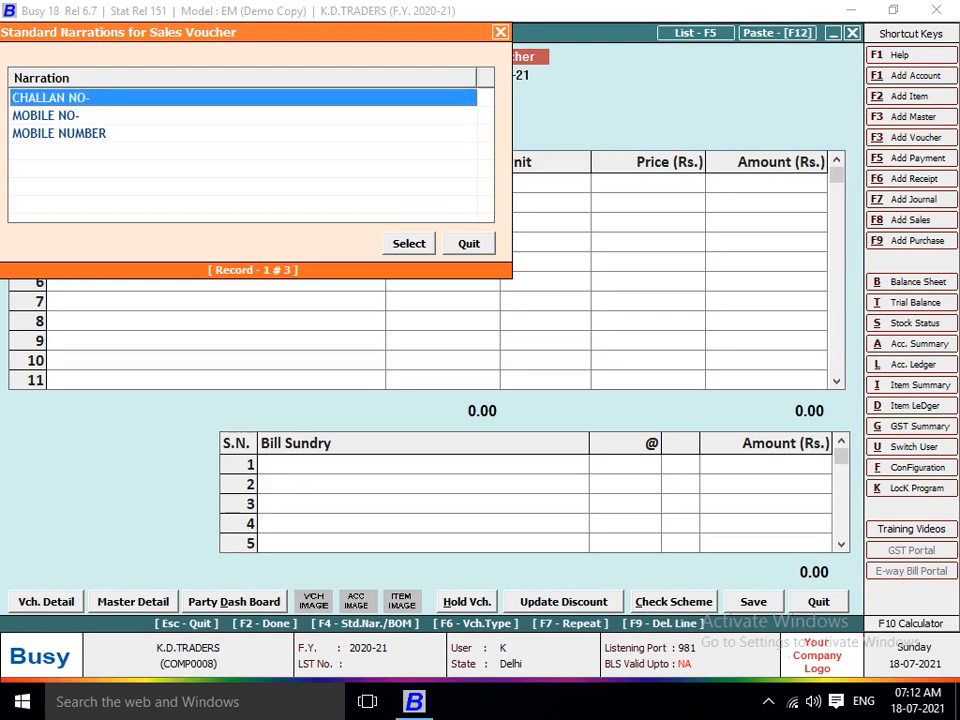
key(Down)
key(Down)
key(Up)
key(Up)
key(Return)
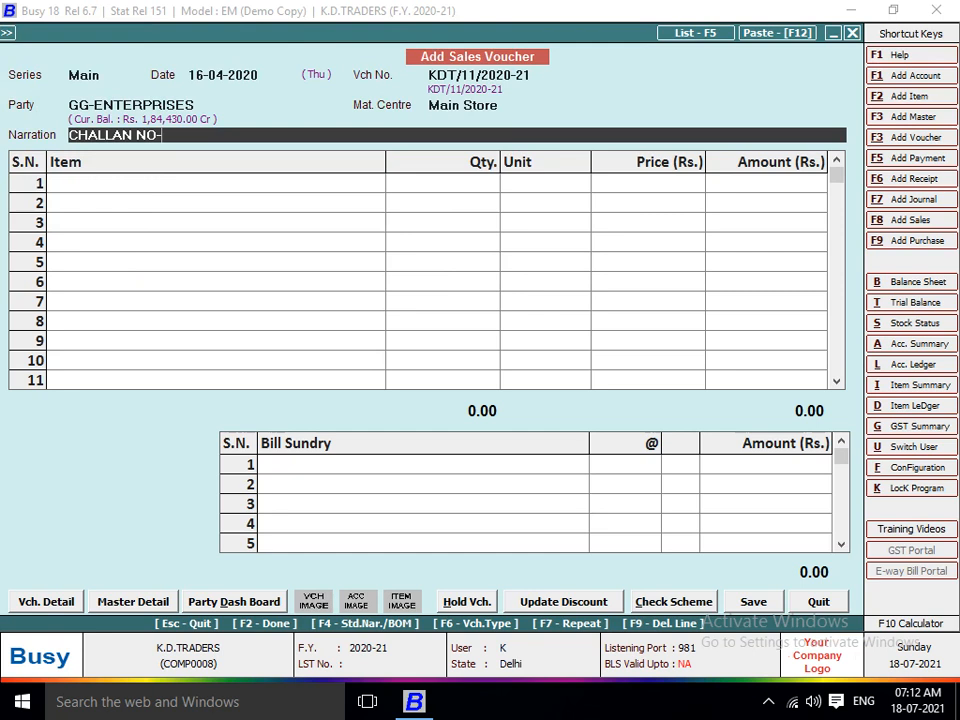
Step: Try the standard narrations MOBILE NUMBER and MOBILE NO- in the voucher, finishing with MOBILE NUMBER
key(F4)
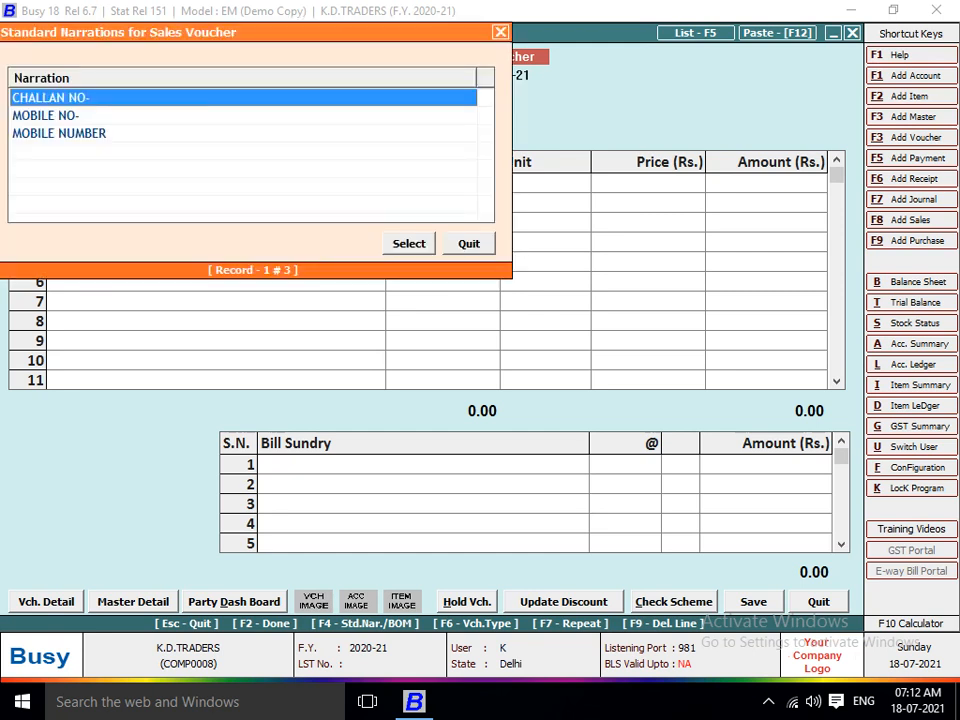
key(Down)
key(Down)
key(Return)
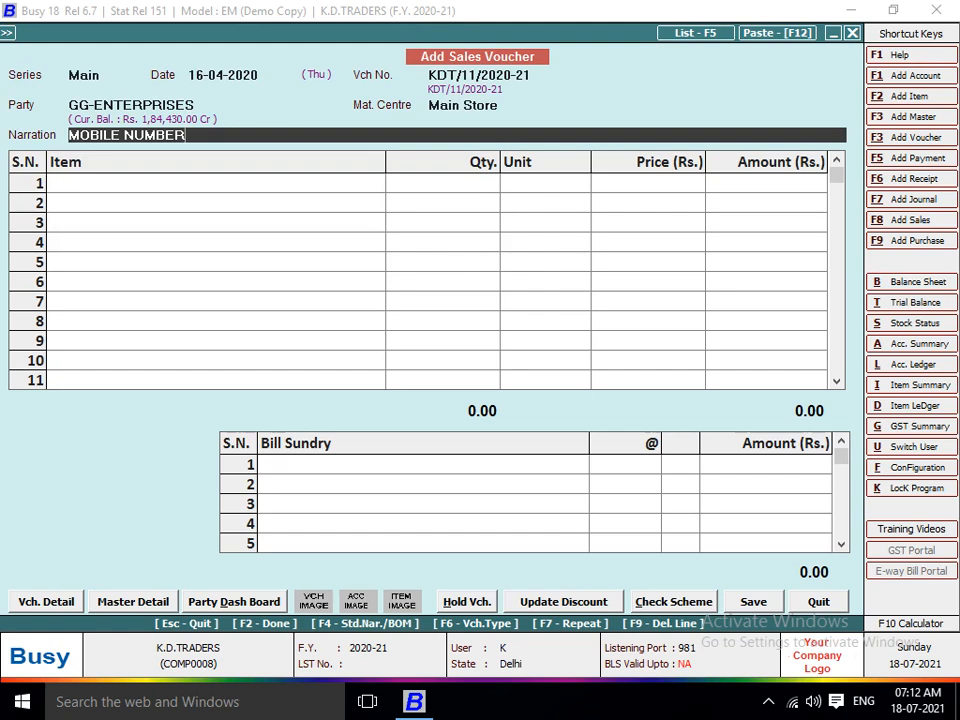
key(F4)
key(Down)
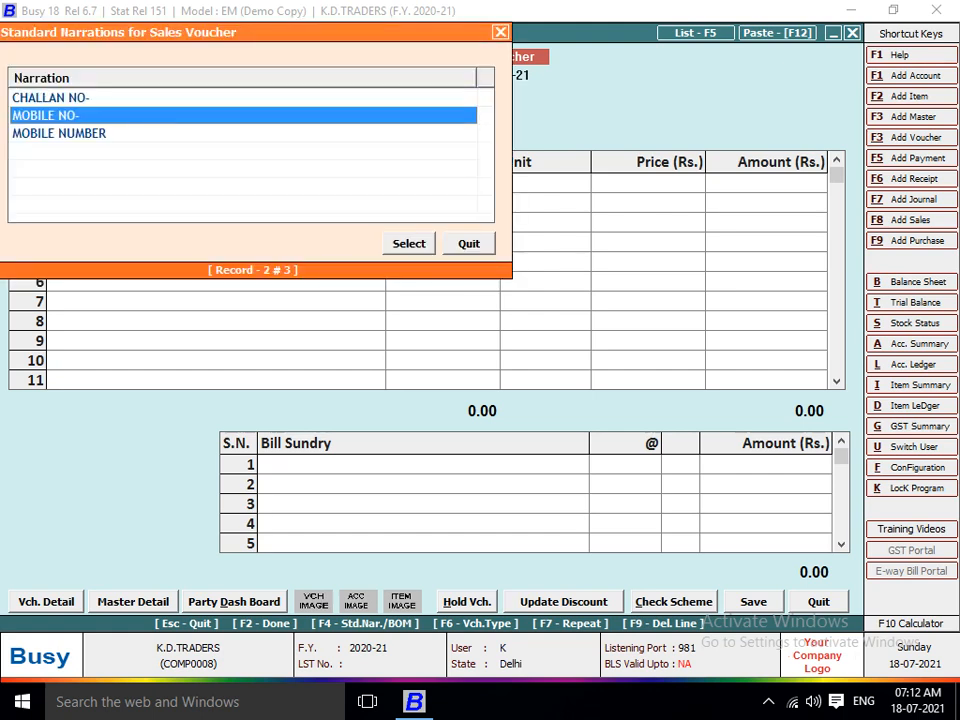
key(Return)
key(F4)
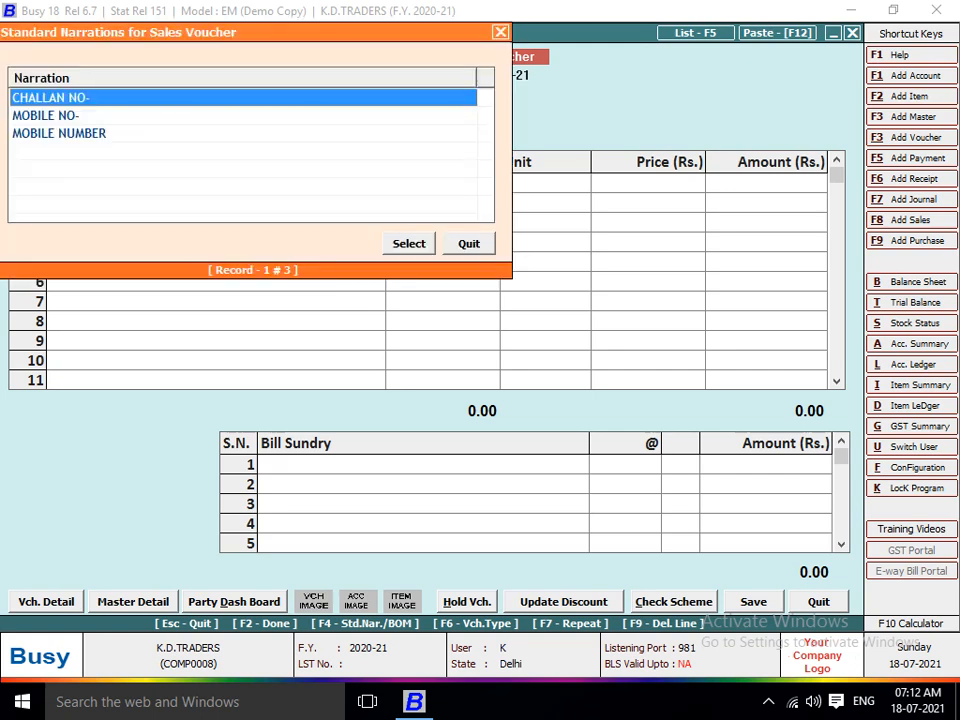
key(Down)
key(Down)
key(Return)
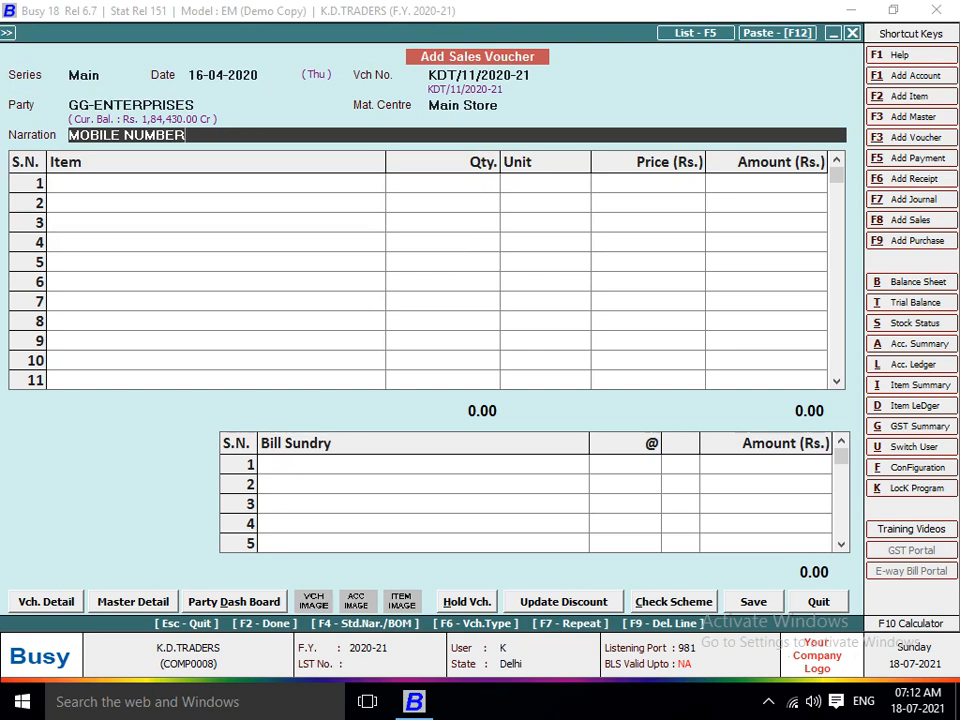
Step: Quit the sales voucher without saving and bring up the program's list of shortcut keys
key(Escape)
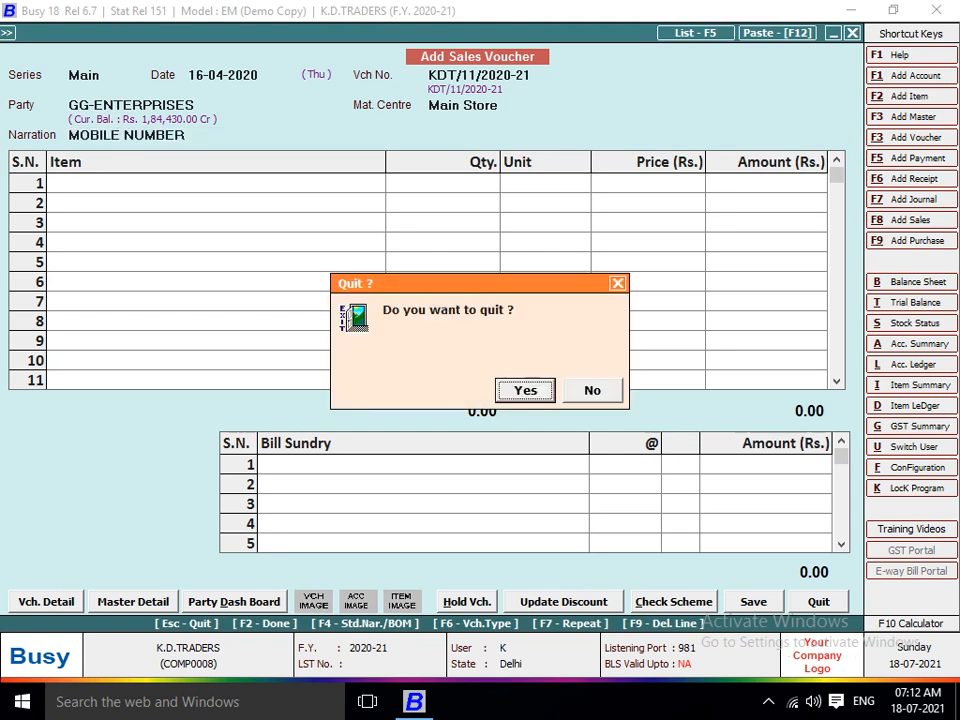
key(Return)
key(Left)
key(Right)
key(Right)
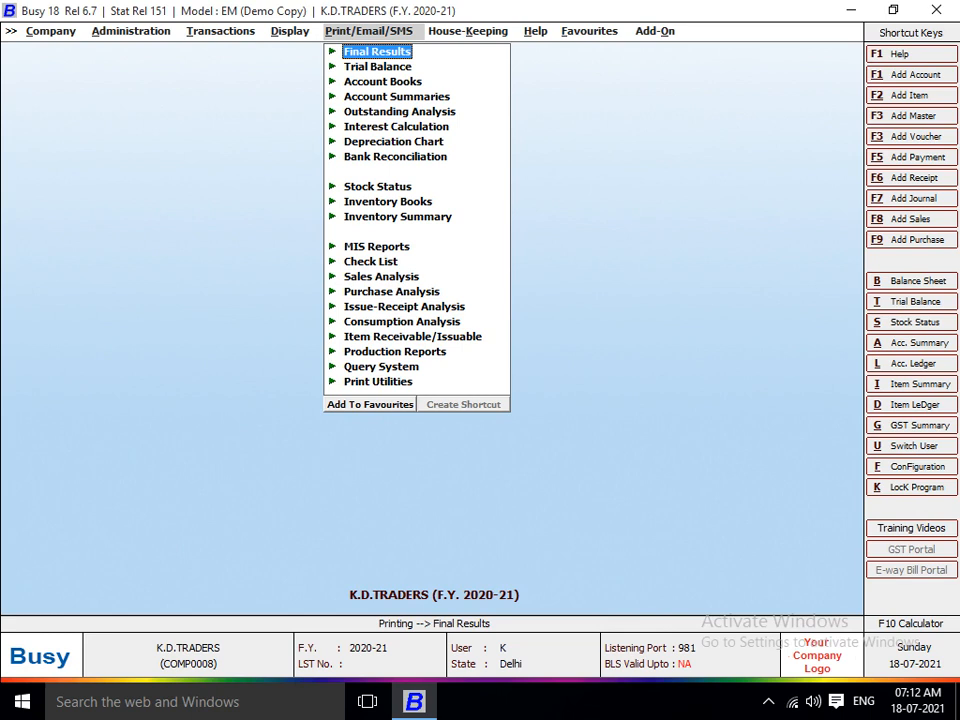
key(Right)
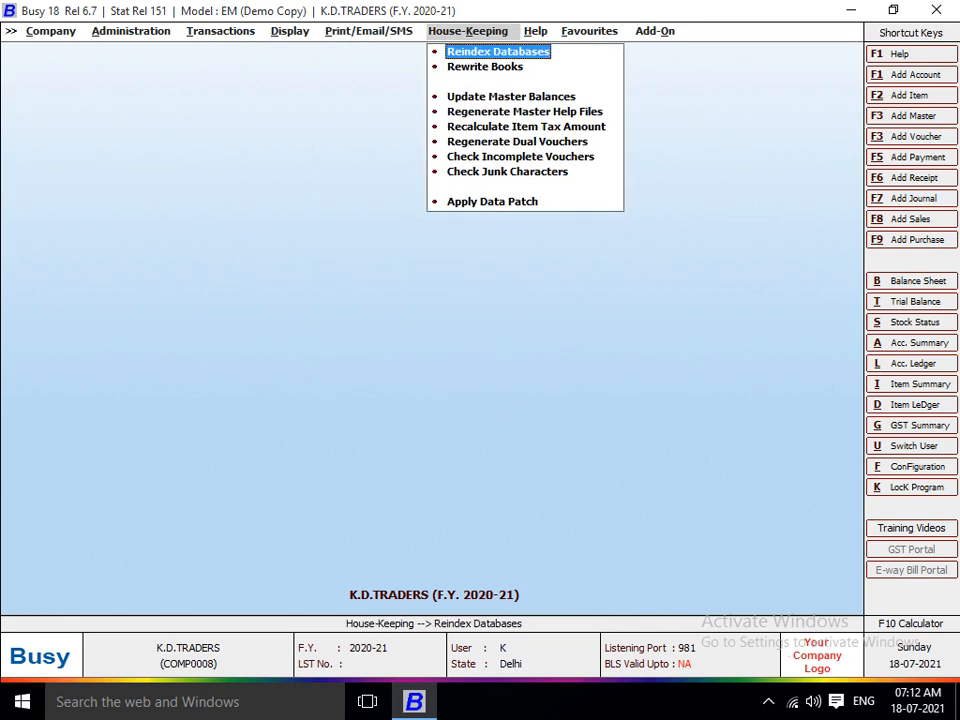
key(Right)
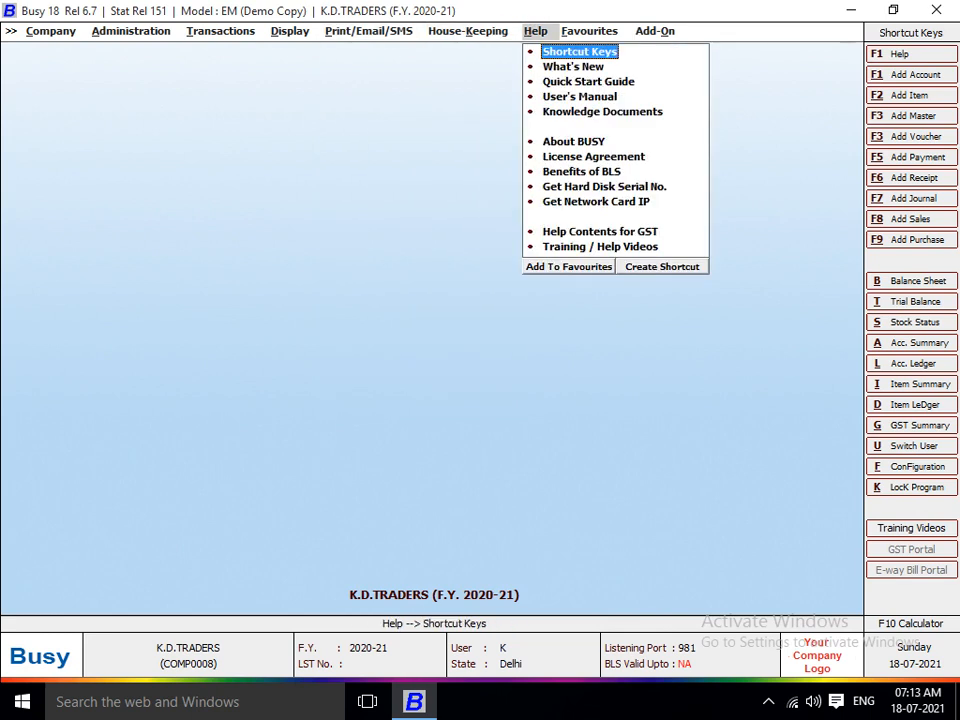
key(Return)
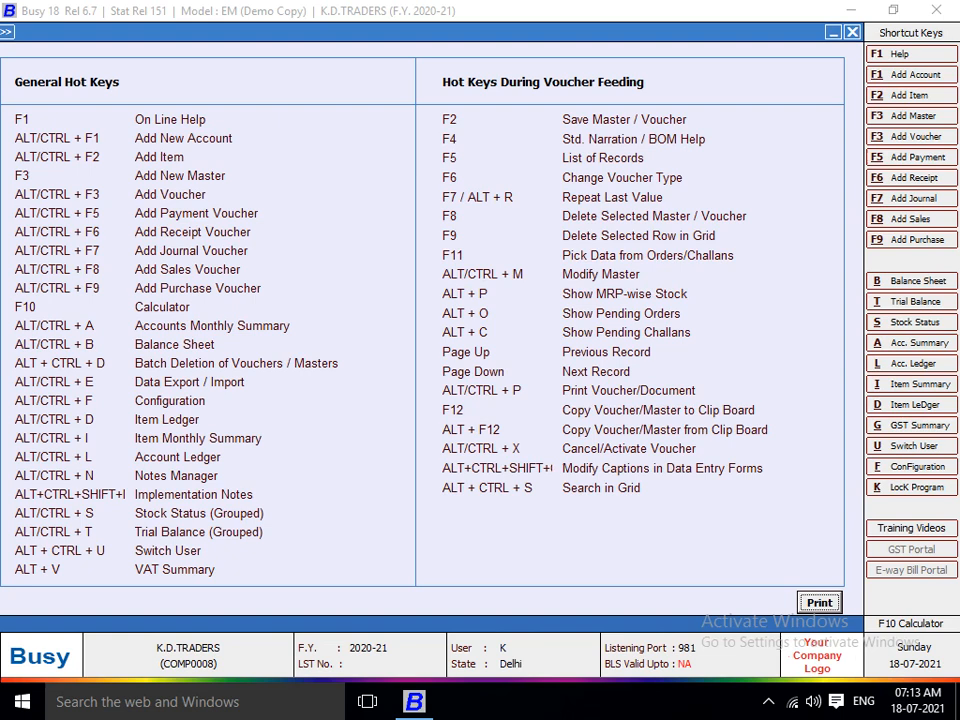
Step: Leave the shortcut keys list and start another new sales voucher with series Main
key(Escape)
key(Left)
key(Left)
key(Left)
key(Left)
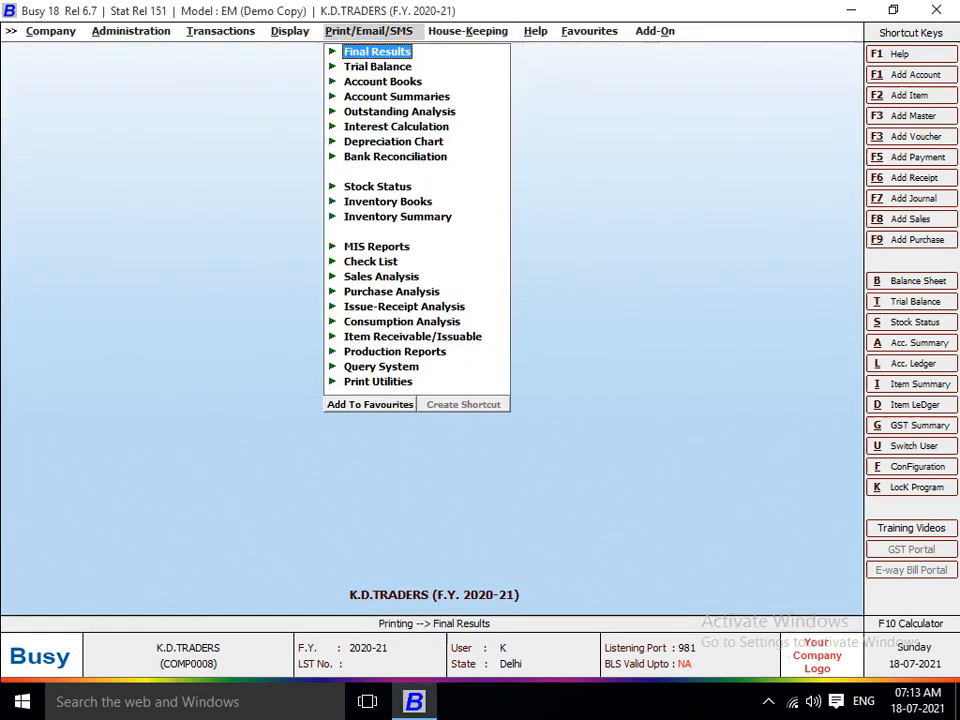
key(Return)
key(Return)
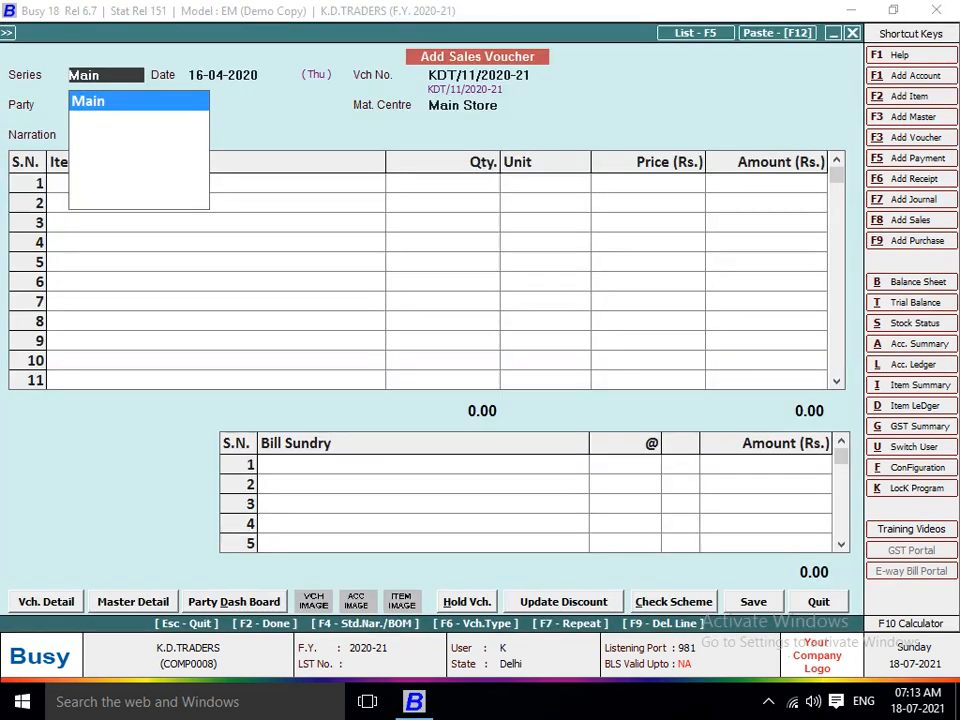
key(Return)
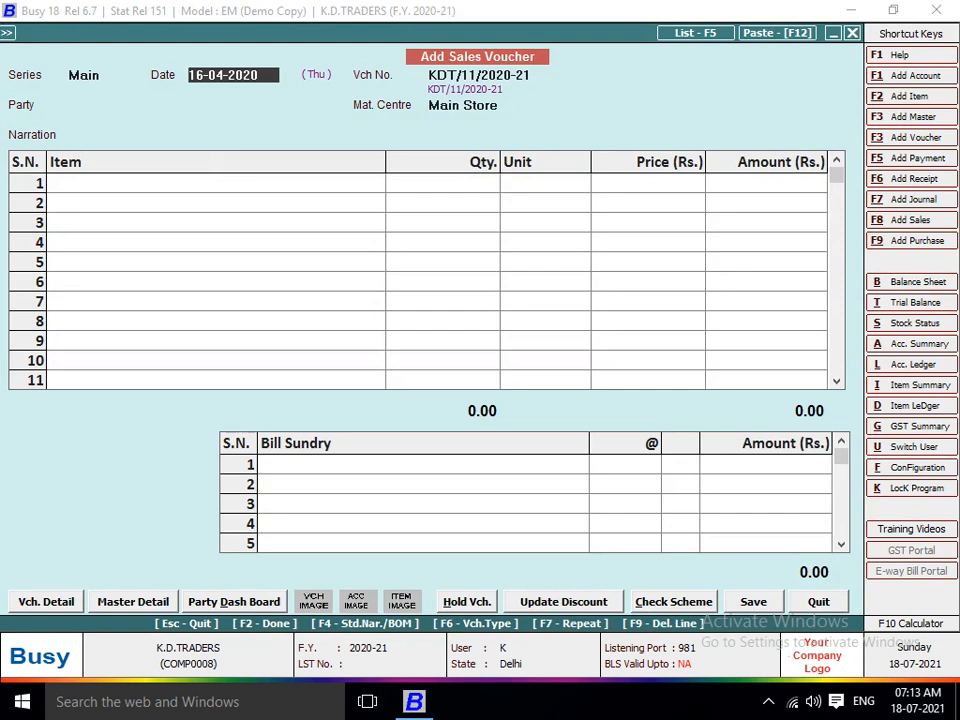
Step: List the sales vouchers of all series from 01-04-2020 to 22-04-2020, with accounts and items shown by name
key(F5)
key(Up)
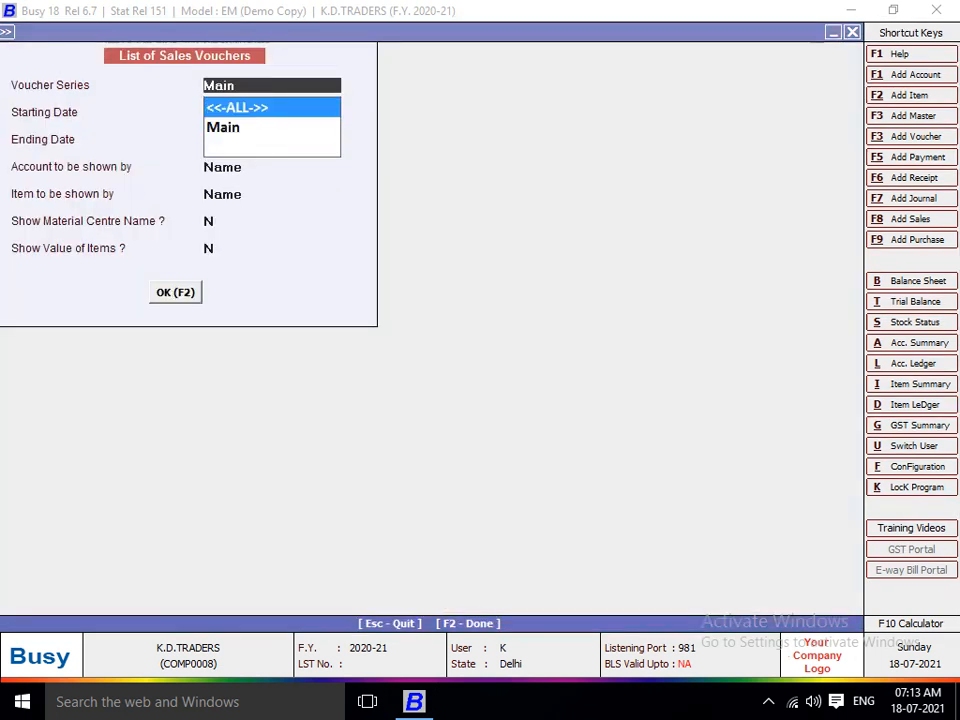
key(Return)
key(Return)
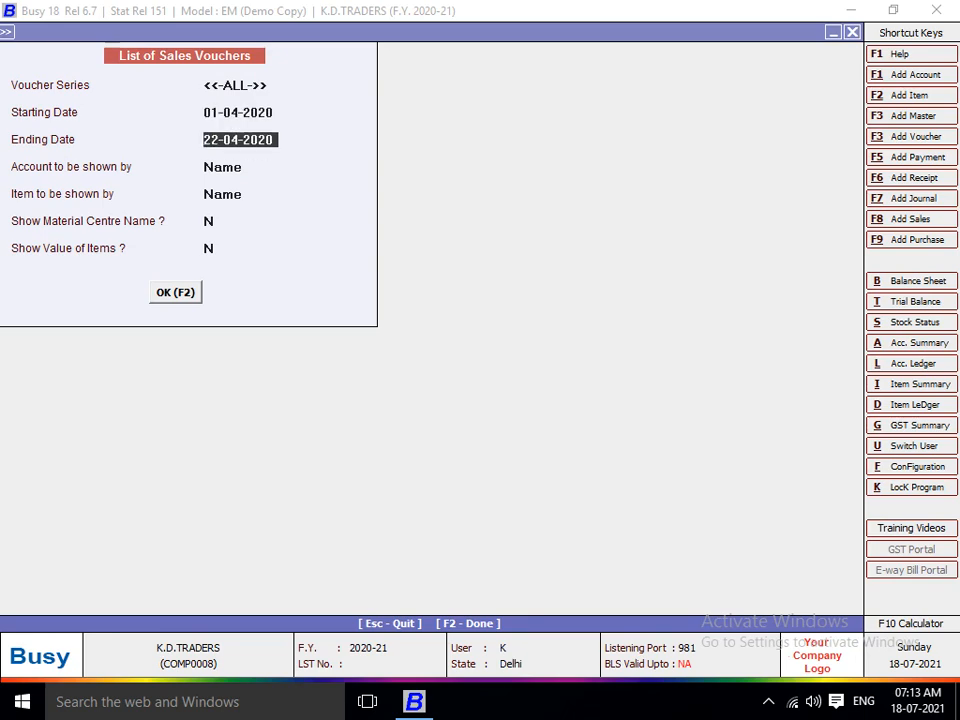
key(Return)
key(Return)
key(Return)
key(Return)
key(Return)
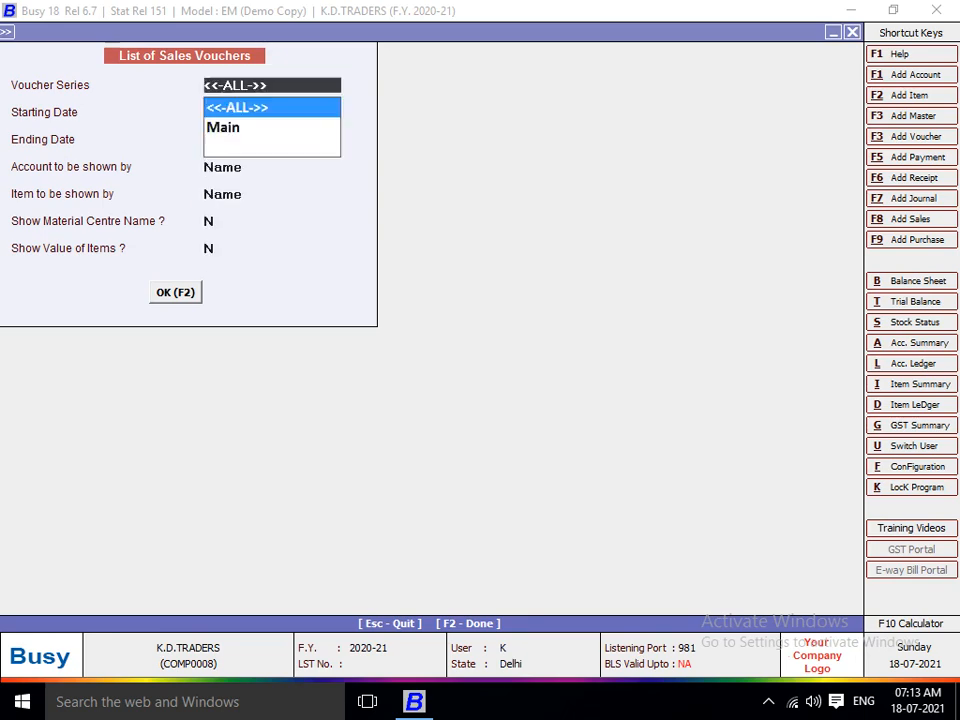
key(F2)
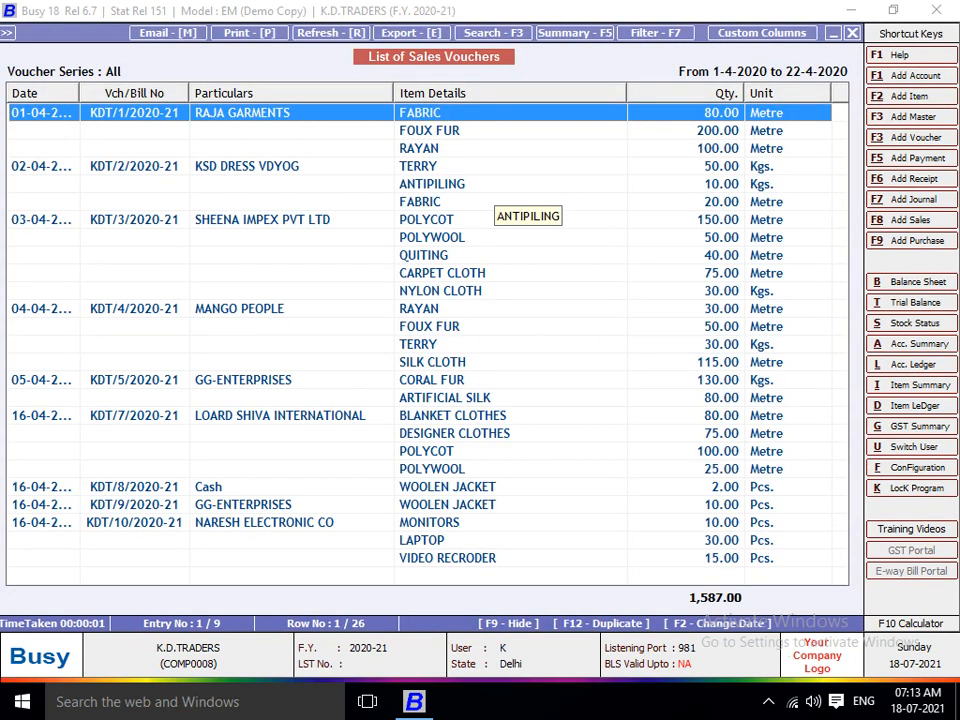
Step: Go through the listed sales vouchers row by row, down to the last item row
key(Down)
key(Down)
key(Down)
key(Down)
key(Down)
key(Down)
key(Down)
key(Down)
key(Down)
key(Down)
key(Down)
key(Down)
key(Down)
key(Down)
key(Down)
key(Down)
key(Down)
key(Down)
key(Down)
key(Down)
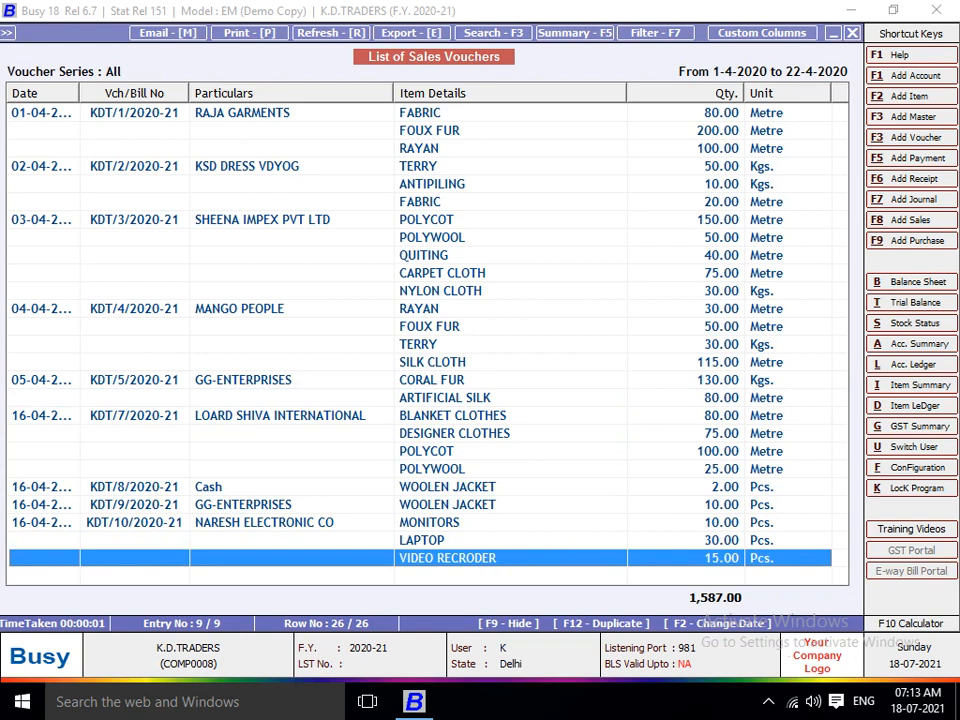
Step: List the sales vouchers of all series with both the starting and ending date set to 30-04-2020
key(Escape)
key(Return)
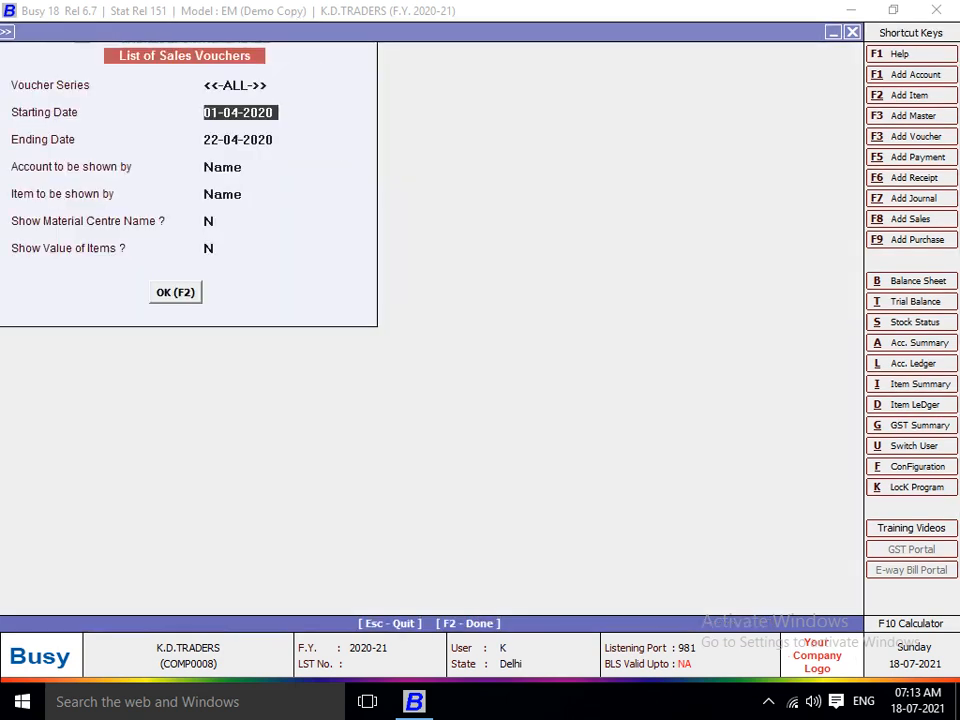
key(Return)
key(Up)
text(30)
key(Return)
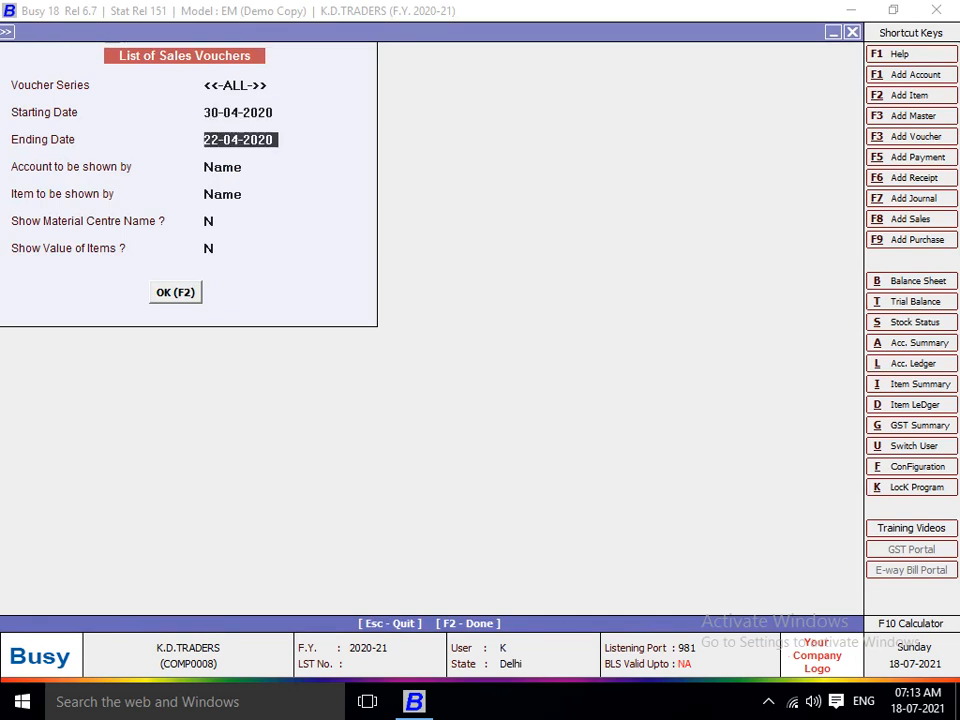
key(Up)
key(Return)
text(30)
key(Return)
key(Return)
key(Return)
key(Return)
key(Return)
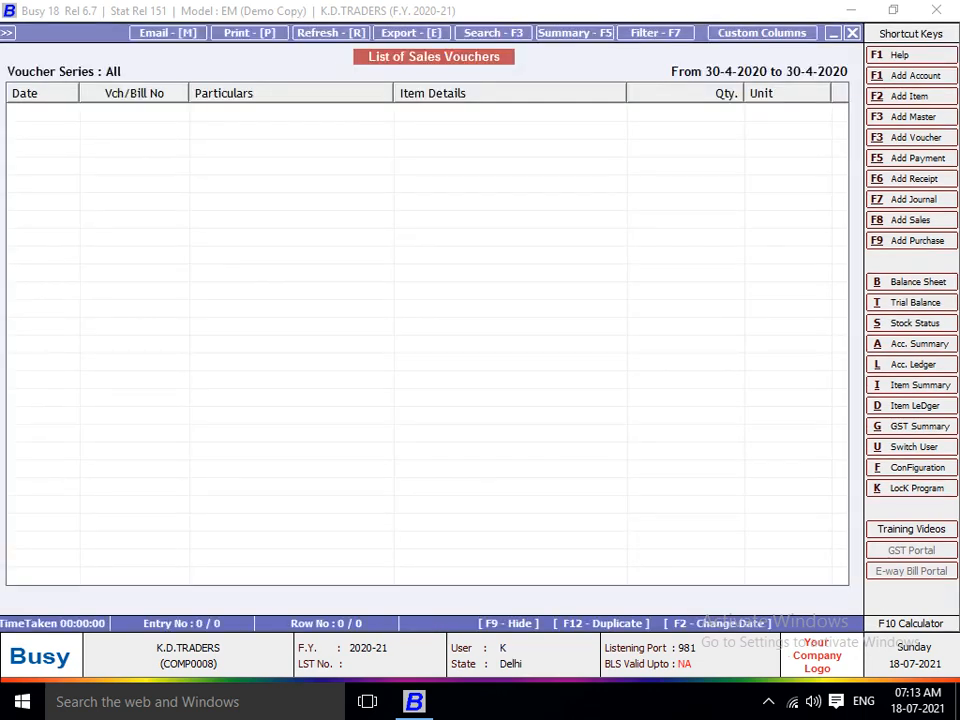
Step: List the sales vouchers of all series again with starting date 01-04-2020, keeping accounts and items shown by name
key(Escape)
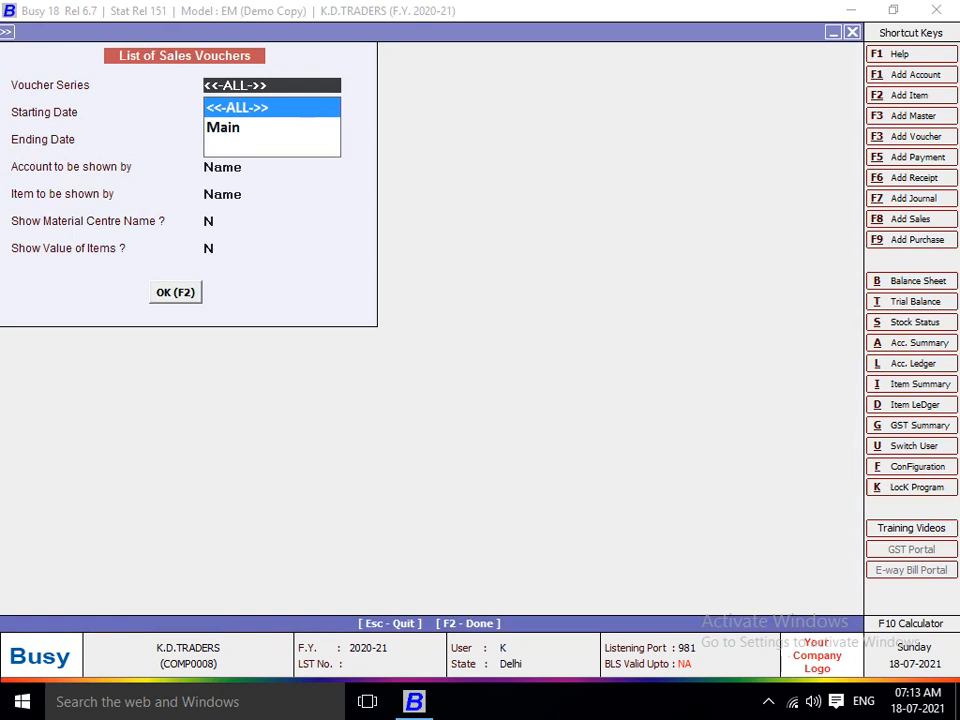
key(Return)
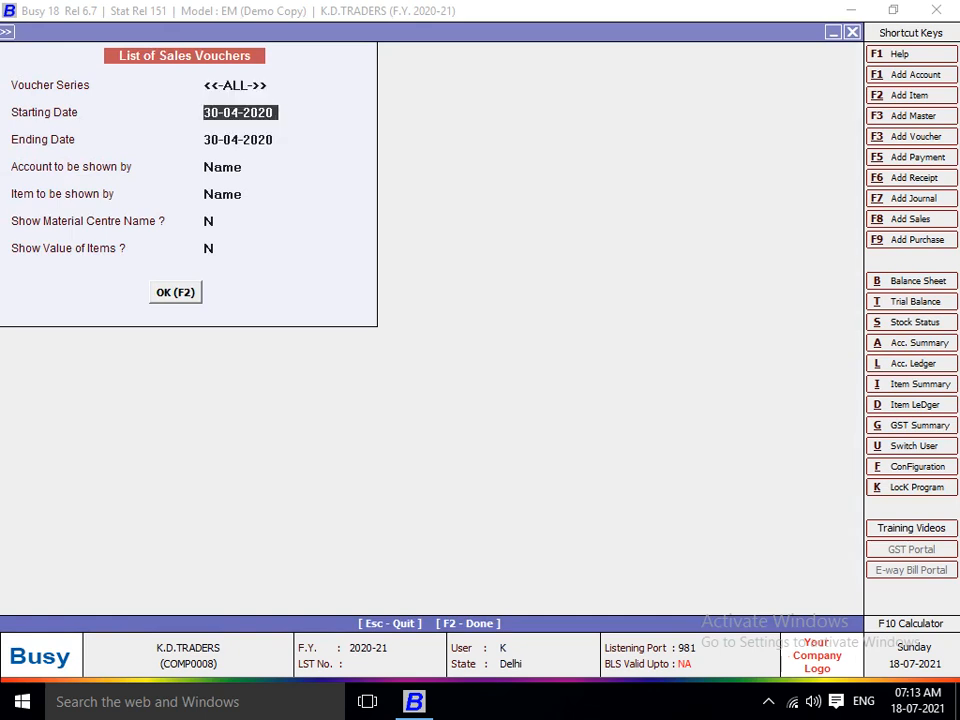
text(1.4)
key(Return)
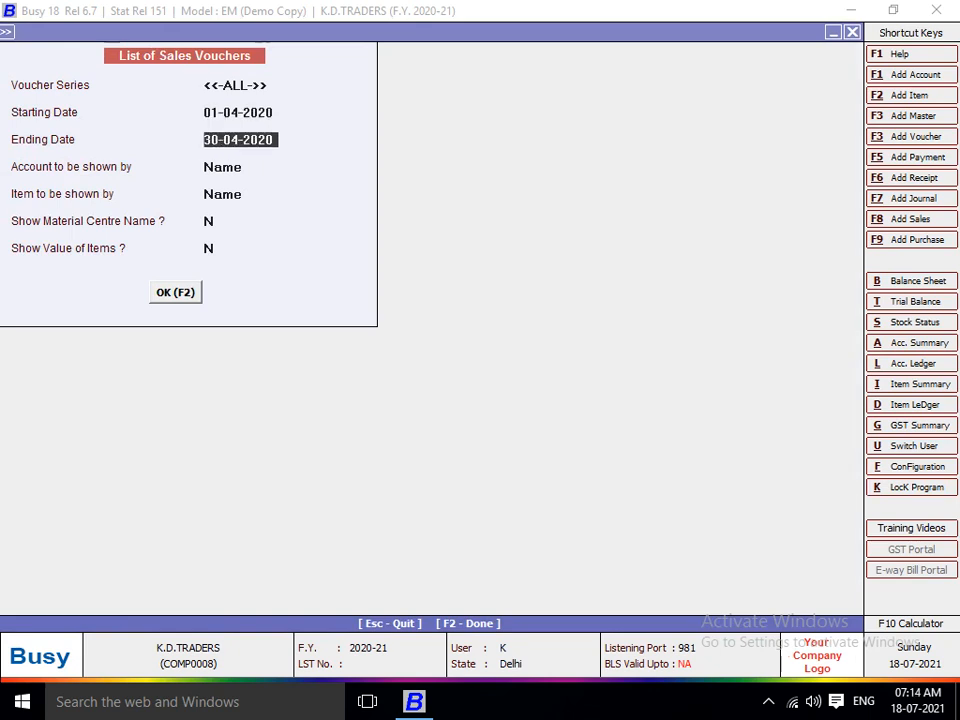
key(Return)
key(Return)
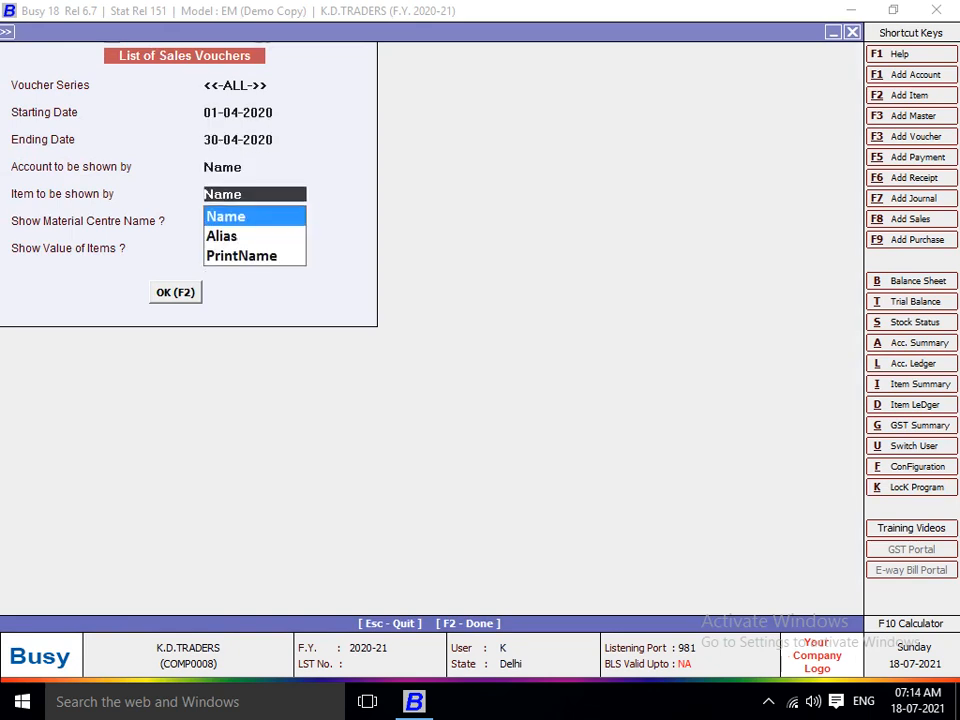
key(Return)
key(Return)
key(Return)
key(F2)
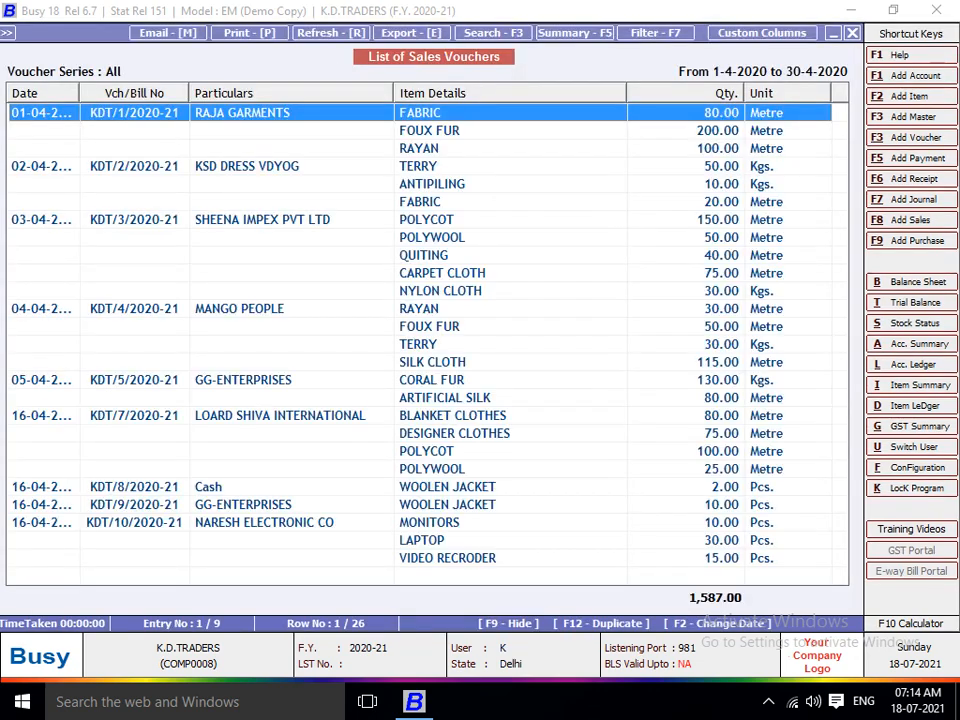
Step: Examine the April 2020 sales vouchers row by row through to the final entry
key(Down)
key(Down)
key(Down)
key(Down)
key(Down)
key(Down)
key(Down)
key(Down)
key(Down)
key(Down)
key(Down)
key(Down)
key(Down)
key(Down)
key(Down)
key(Down)
key(Down)
key(Down)
key(Down)
key(Down)
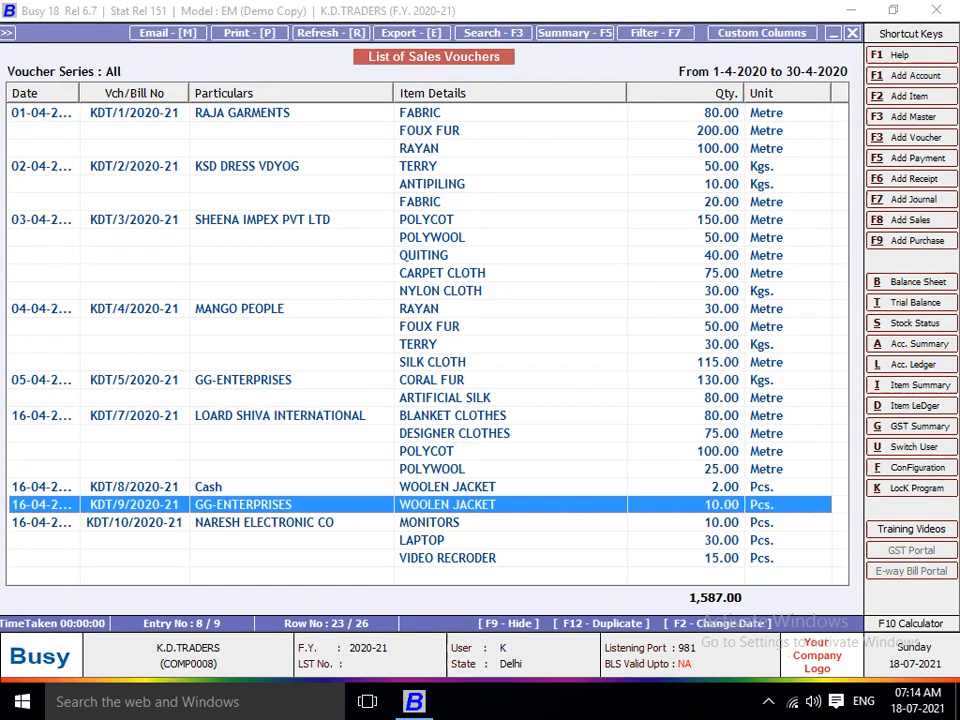
key(Down)
key(Down)
key(Down)
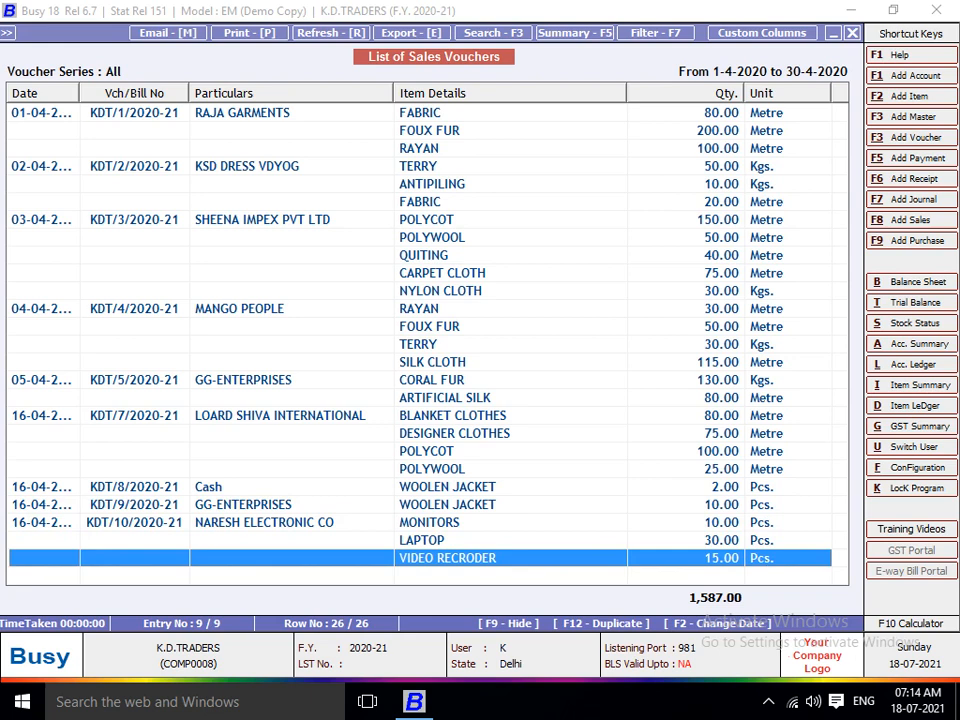
Step: Leave the sales voucher list and voucher entry, and bring up the program's list of shortcut keys
key(Escape)
key(Escape)
key(Escape)
key(Return)
key(Escape)
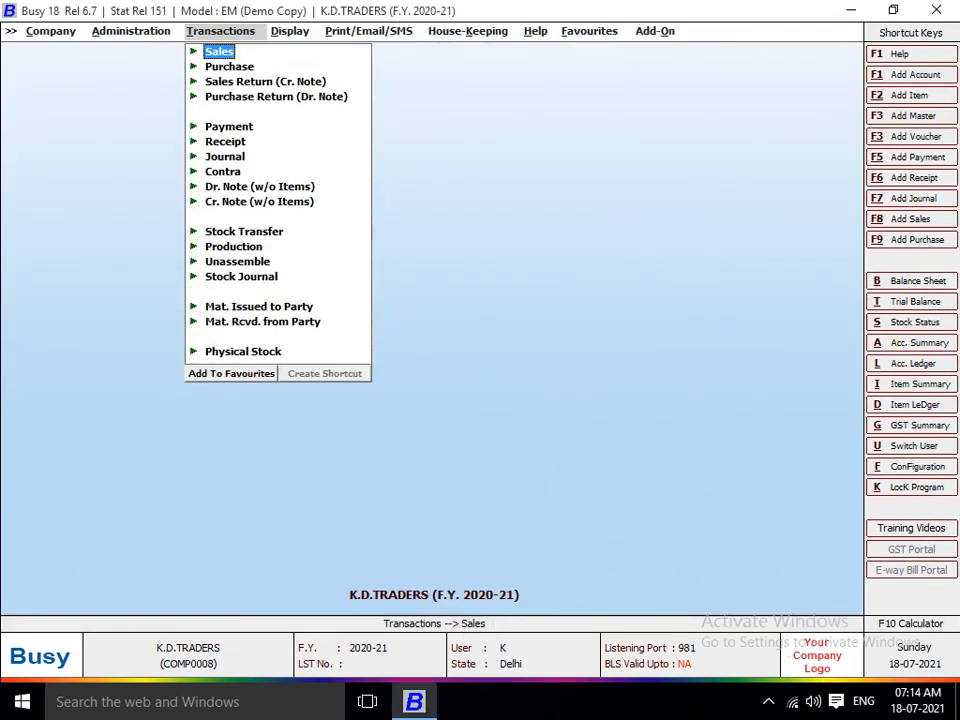
key(alt+Tab)
key(Right)
key(Right)
key(Right)
key(Right)
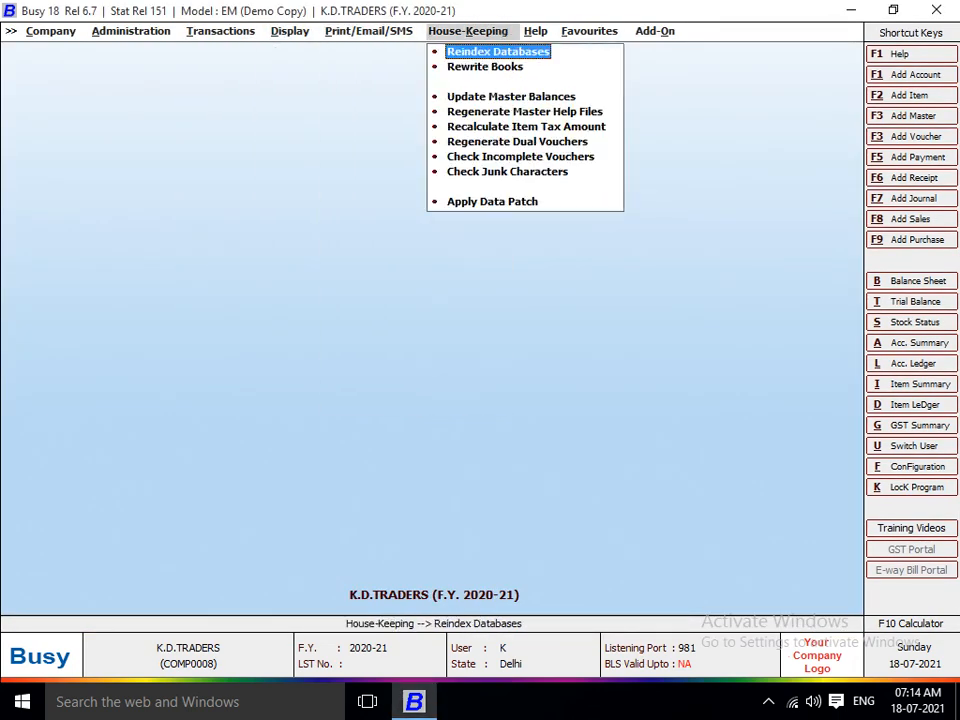
key(Left)
key(Return)
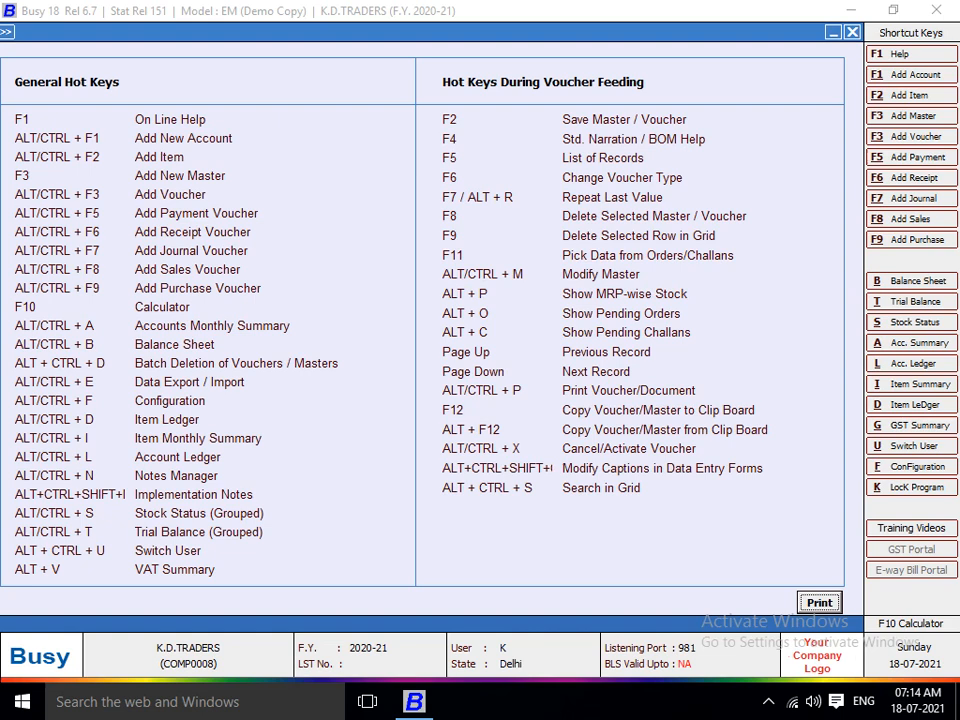
Step: Leave the shortcut keys list and start a new payment voucher
key(Escape)
key(Left)
key(Left)
key(Left)
key(Left)
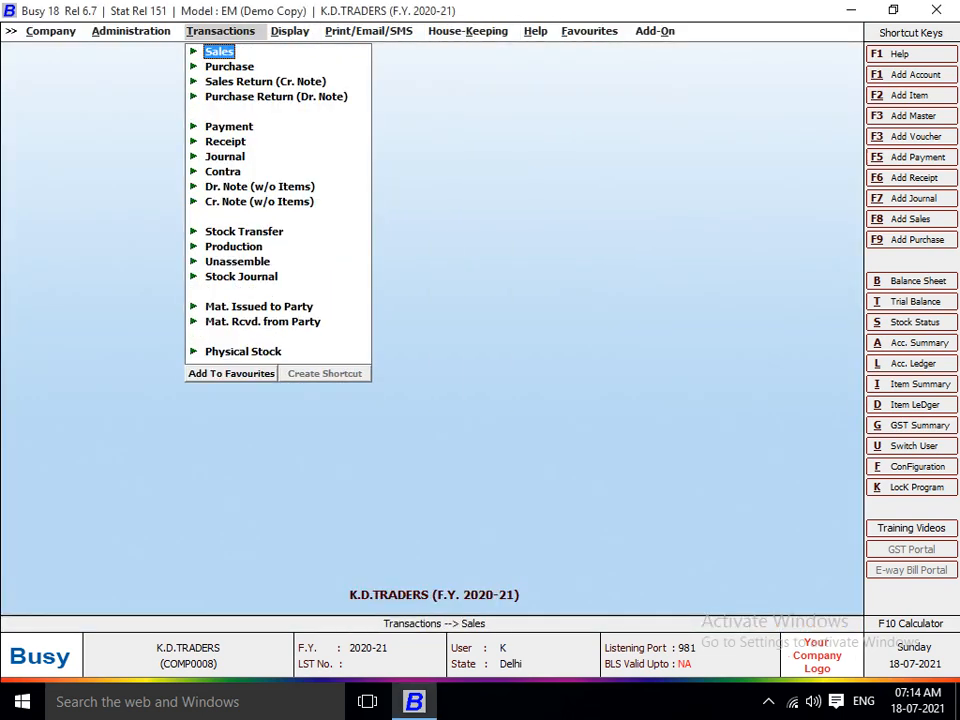
key(Down)
key(Down)
key(Down)
key(Down)
key(Return)
key(Return)
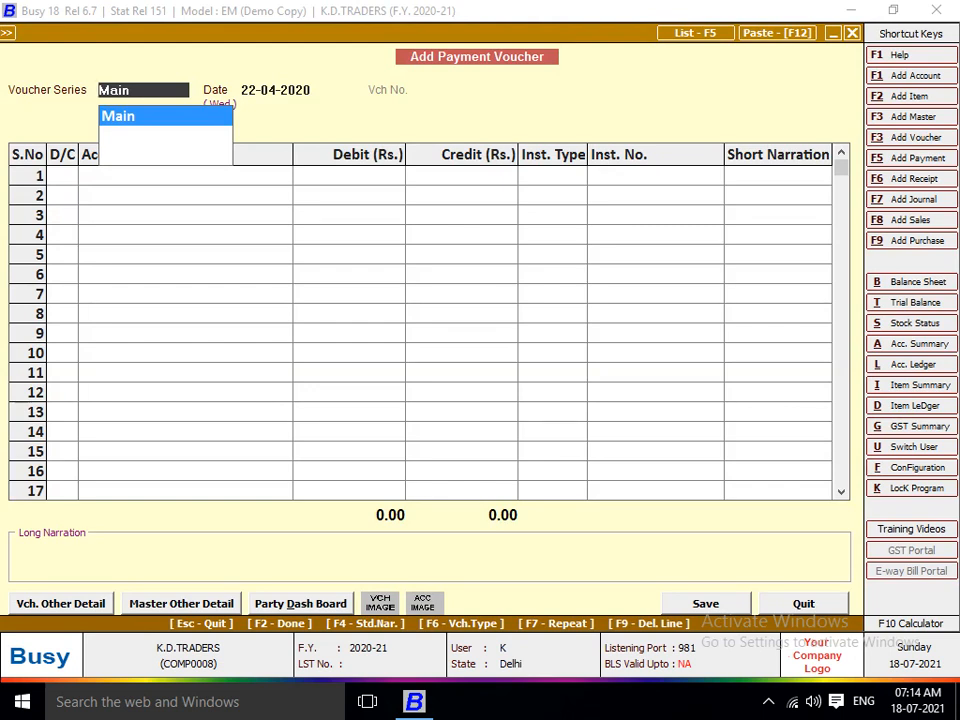
Step: Change the voucher type from Payment to Receipt and back to Payment, staying within voucher entry
key(F6)
key(Return)
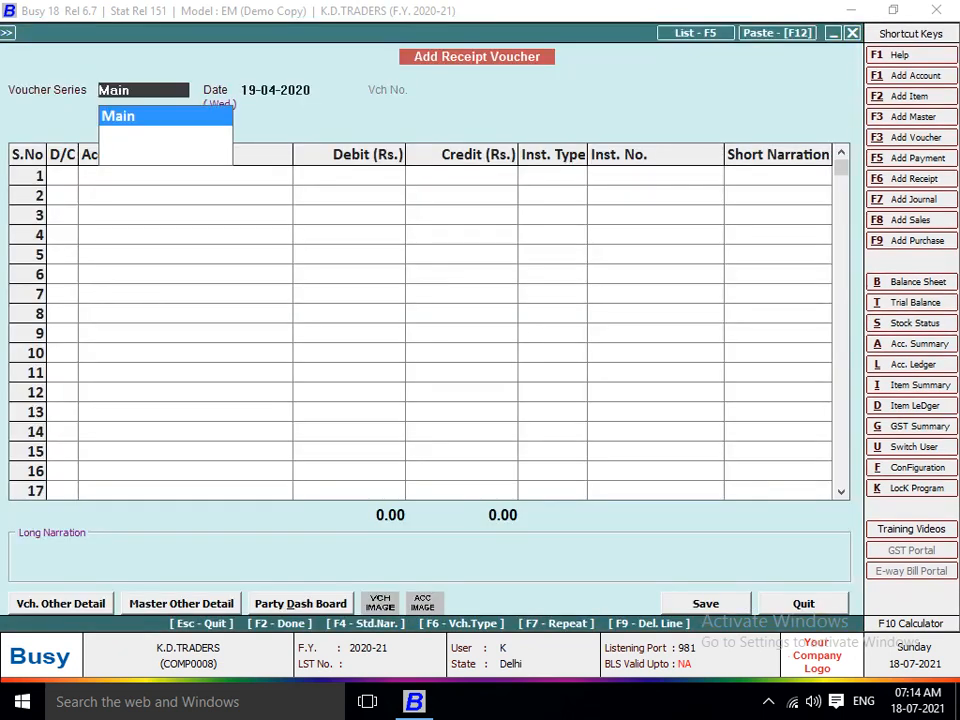
key(F6)
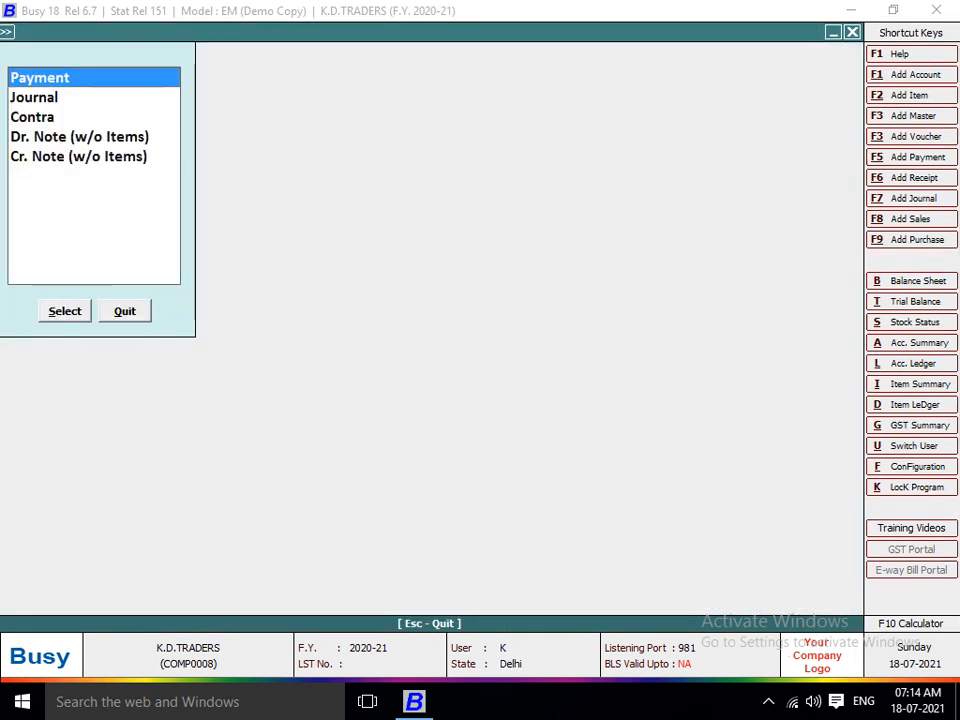
key(Return)
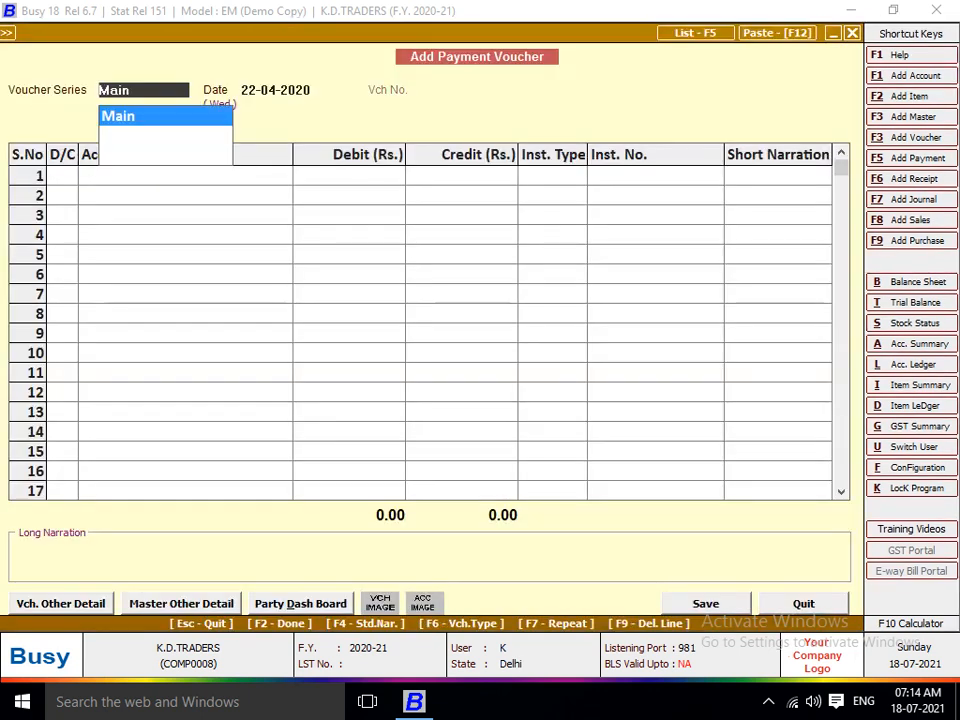
Step: Change the voucher type to Journal and from there to Contra
key(F6)
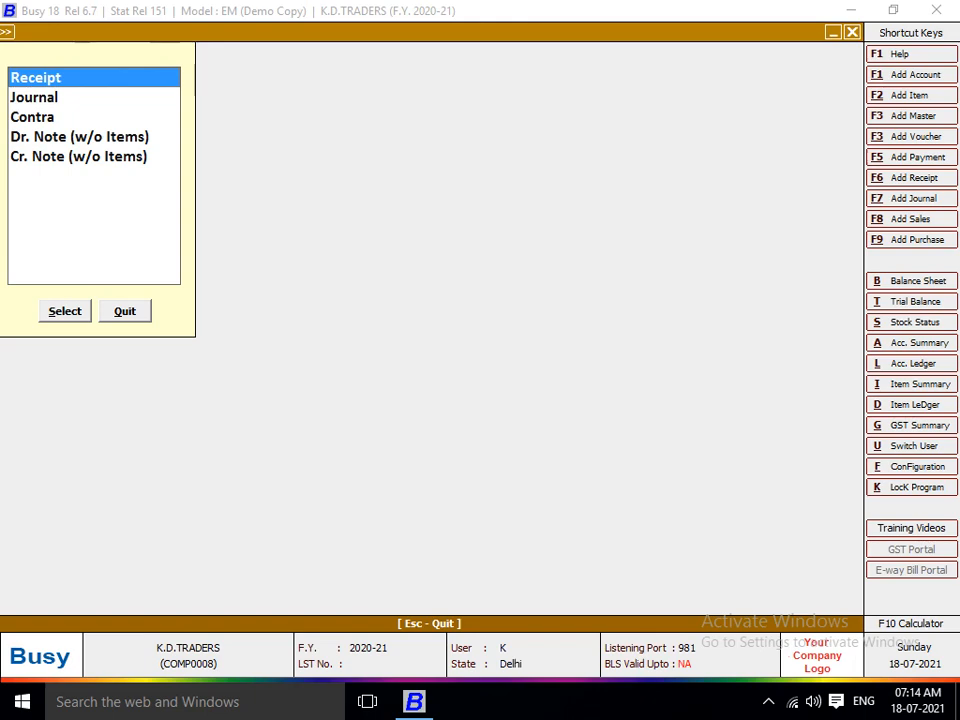
key(Down)
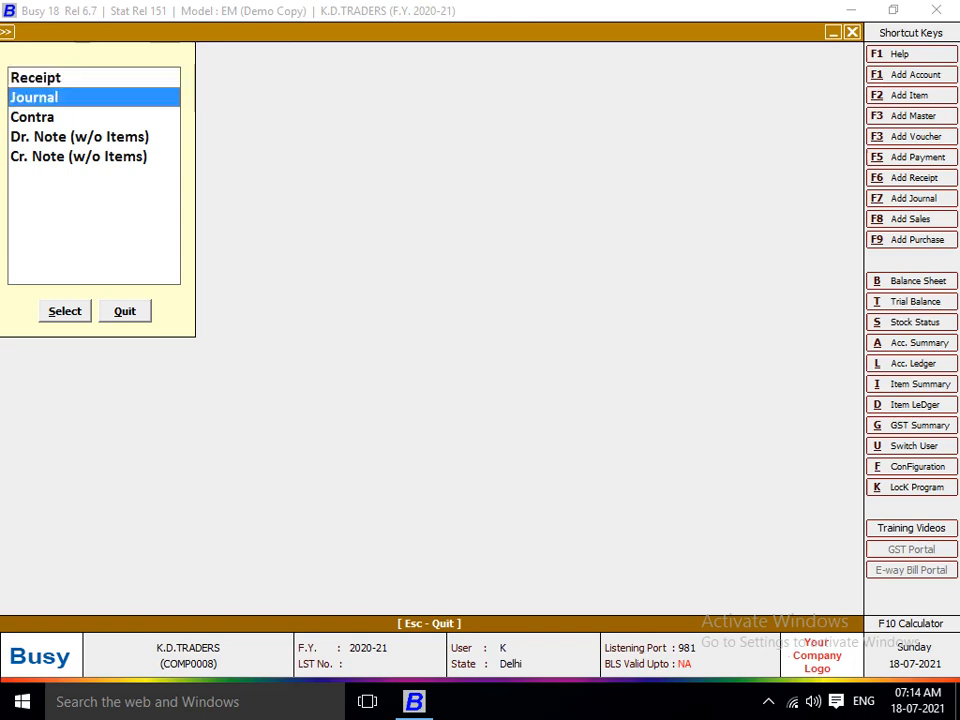
key(Return)
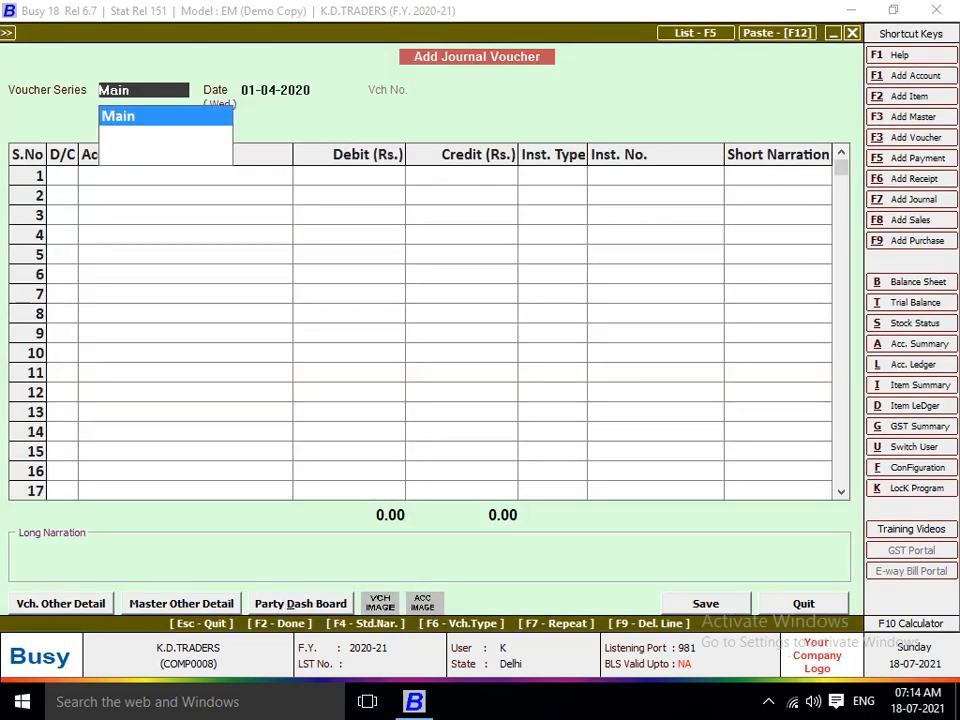
key(F6)
key(Down)
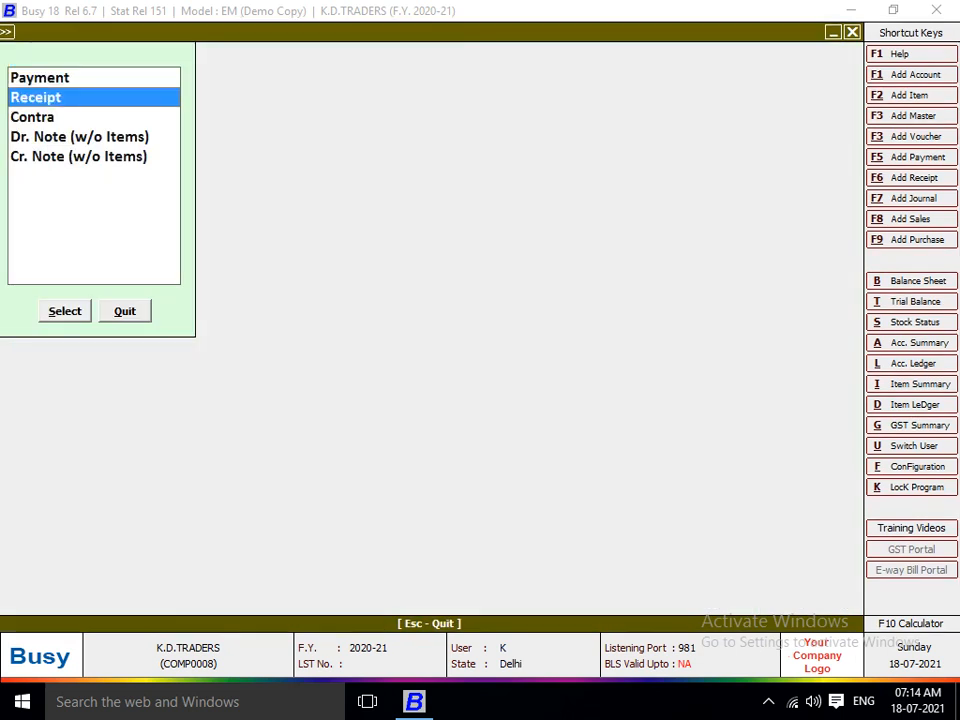
key(Down)
key(Return)
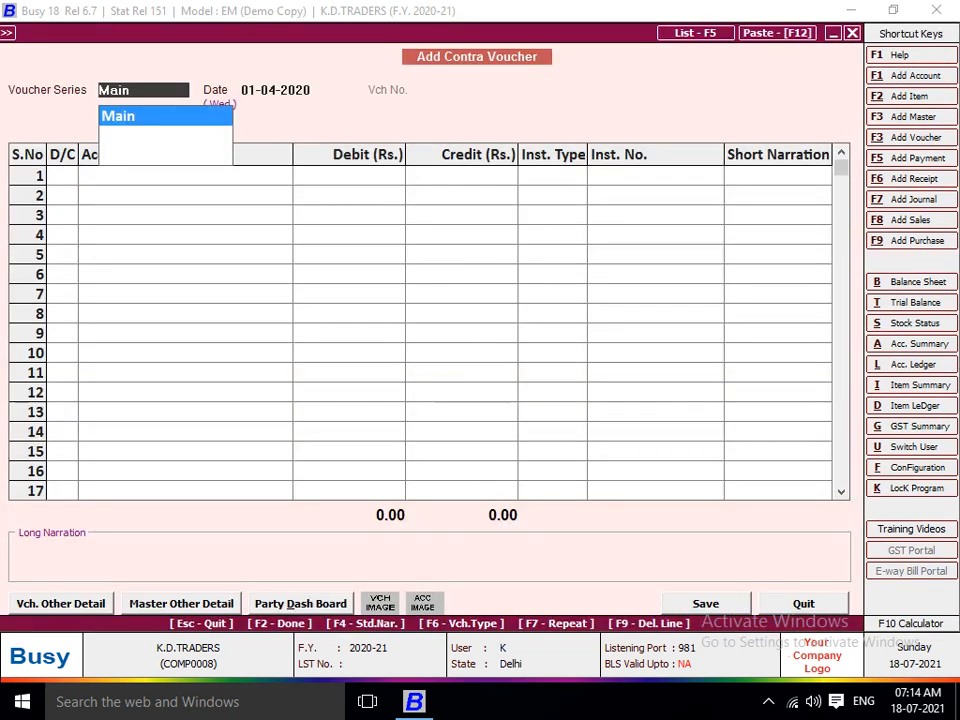
Step: Change the voucher type to Dr. Note (w/o Items) and quit the voucher without saving
key(F6)
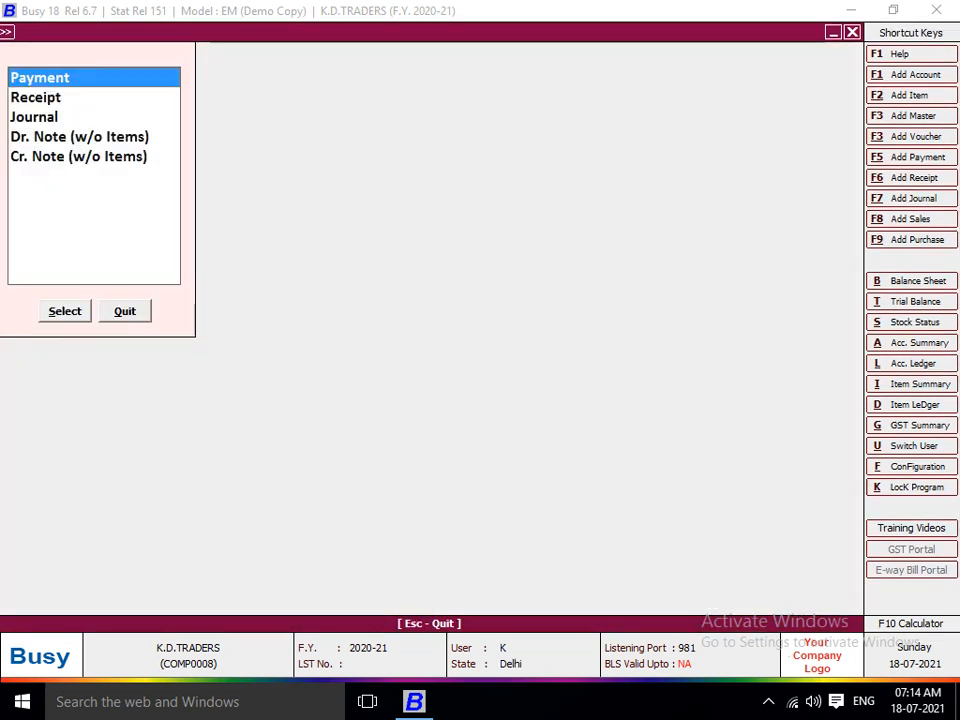
key(Down)
key(Down)
key(Down)
key(Return)
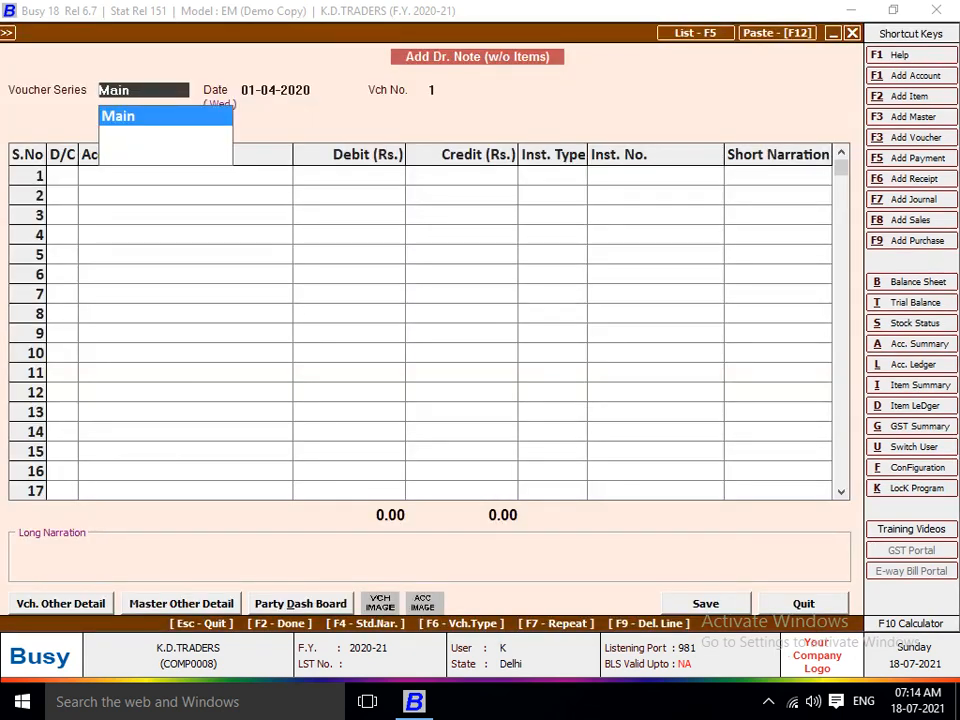
key(Escape)
key(Escape)
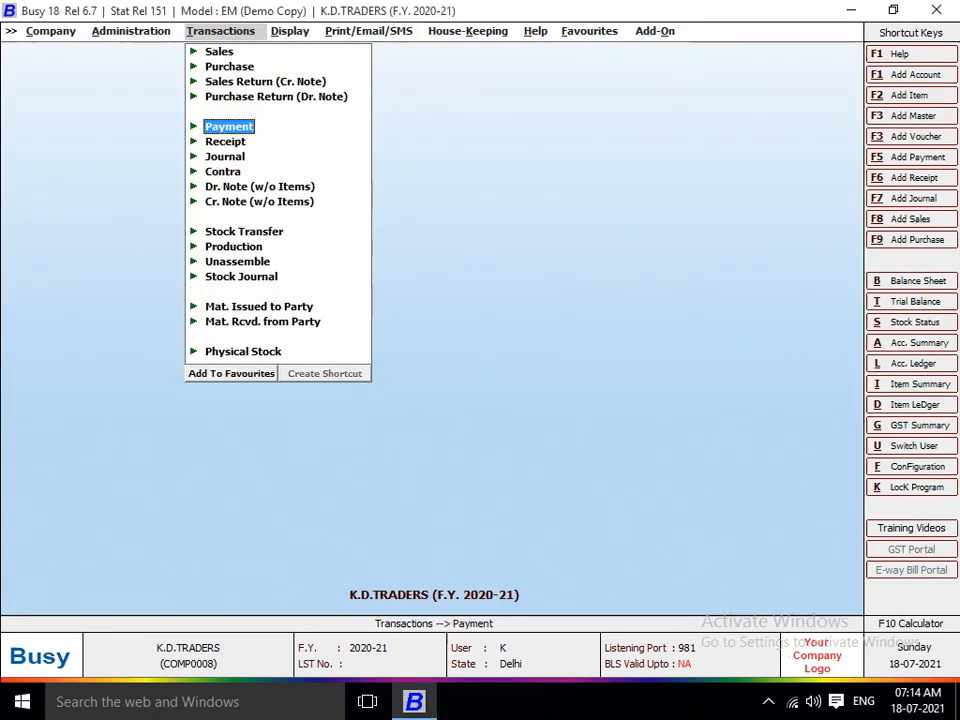
Step: Start a new purchase voucher and change its voucher type to Sales
key(Up)
key(Up)
key(Up)
key(Return)
key(Return)
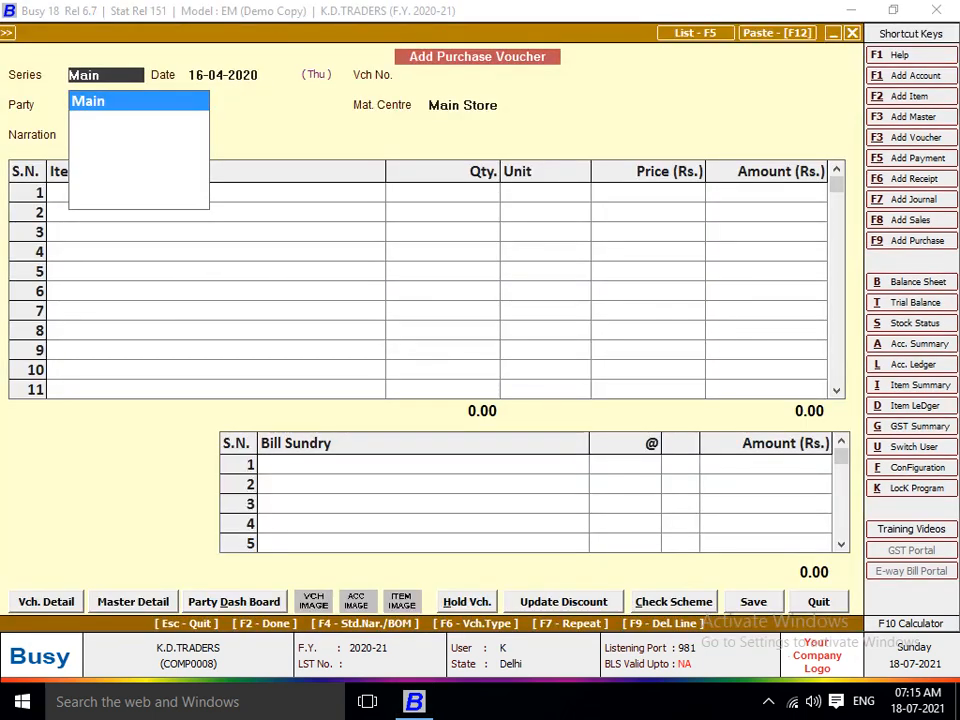
key(F6)
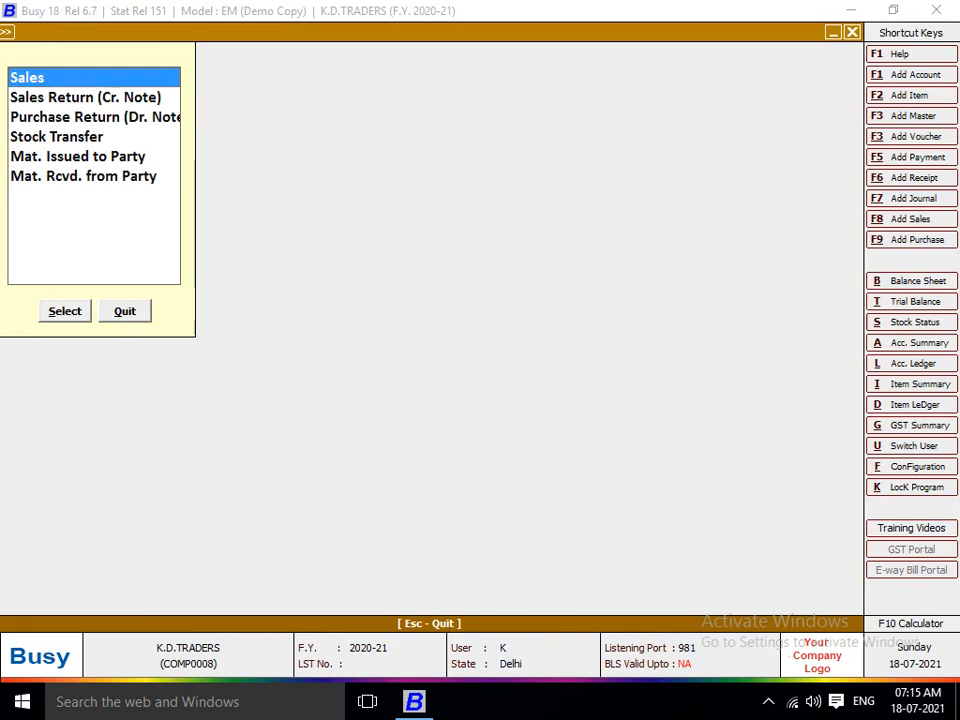
key(Return)
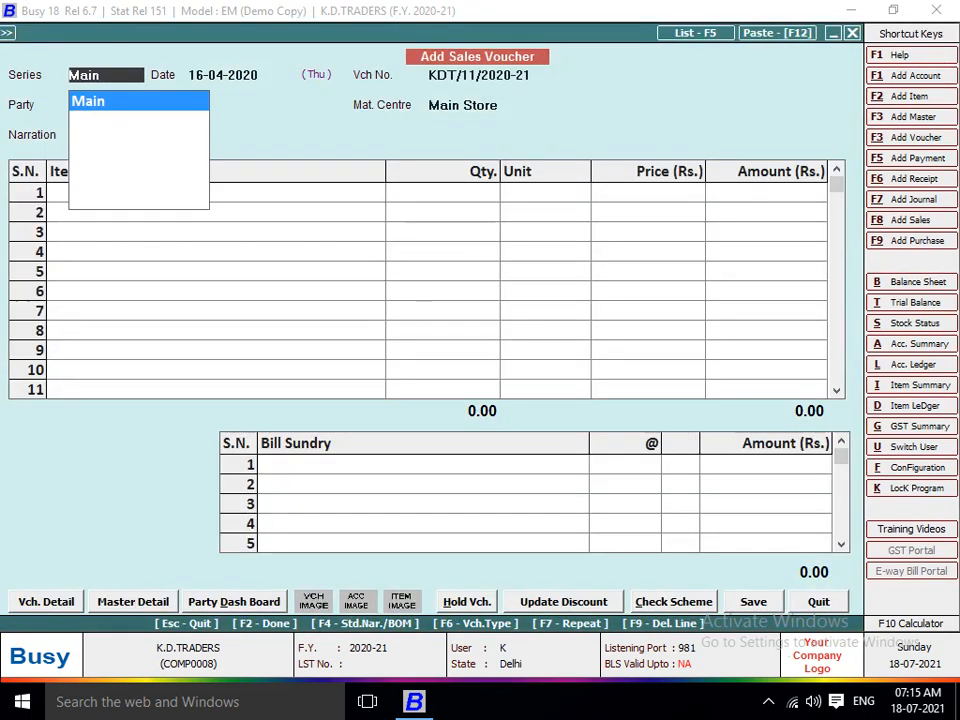
Step: Change the voucher type to Sales Return (Cr. Note) and from there to Purchase Return (Dr. Note)
key(F6)
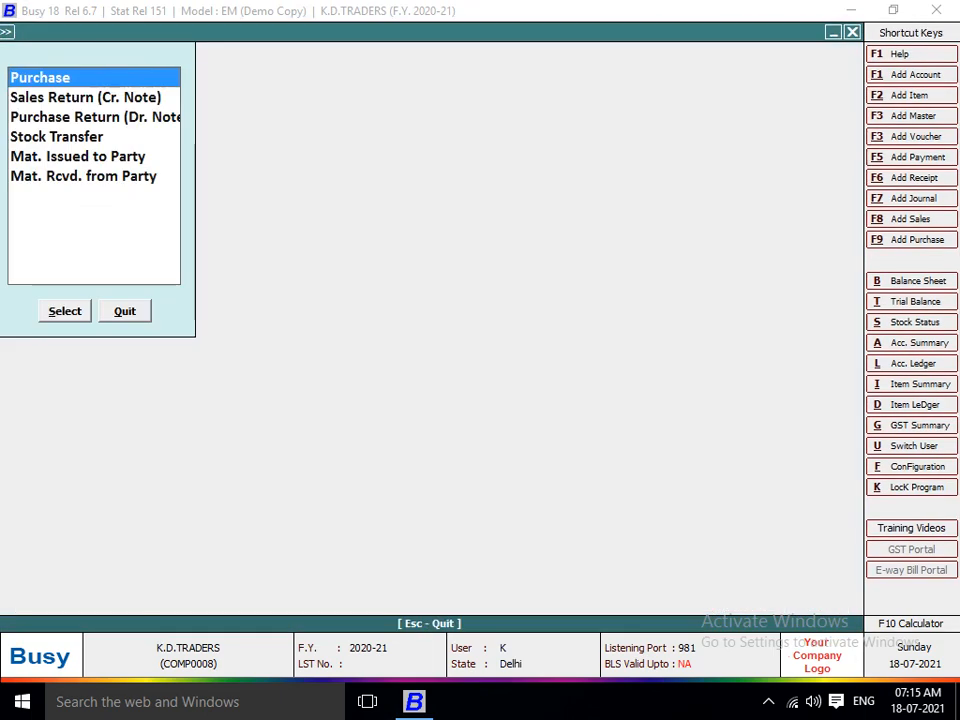
key(Down)
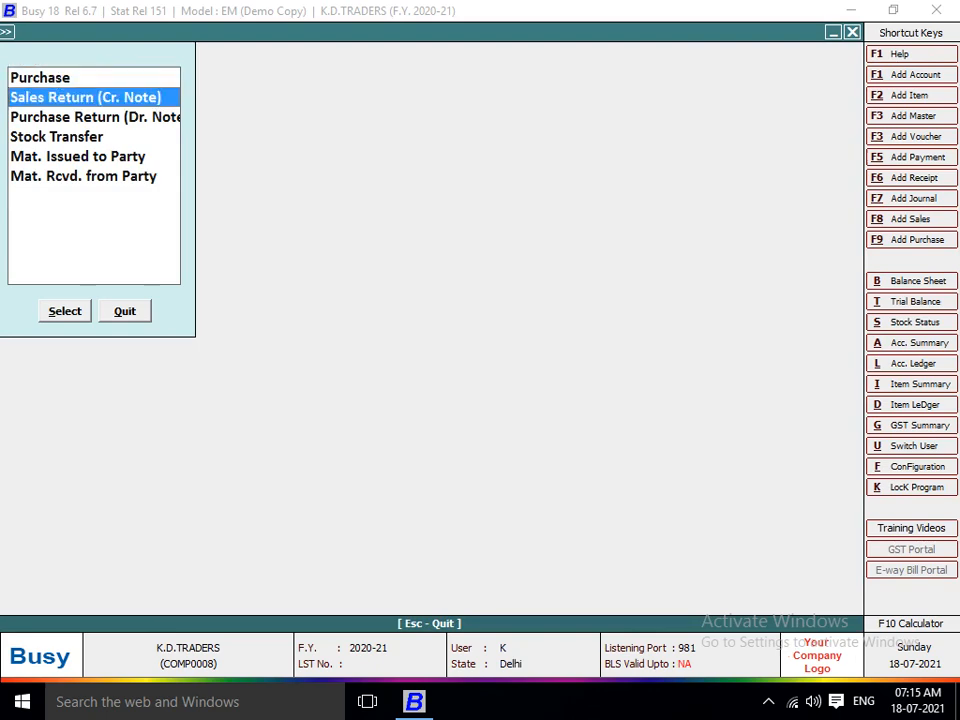
key(Return)
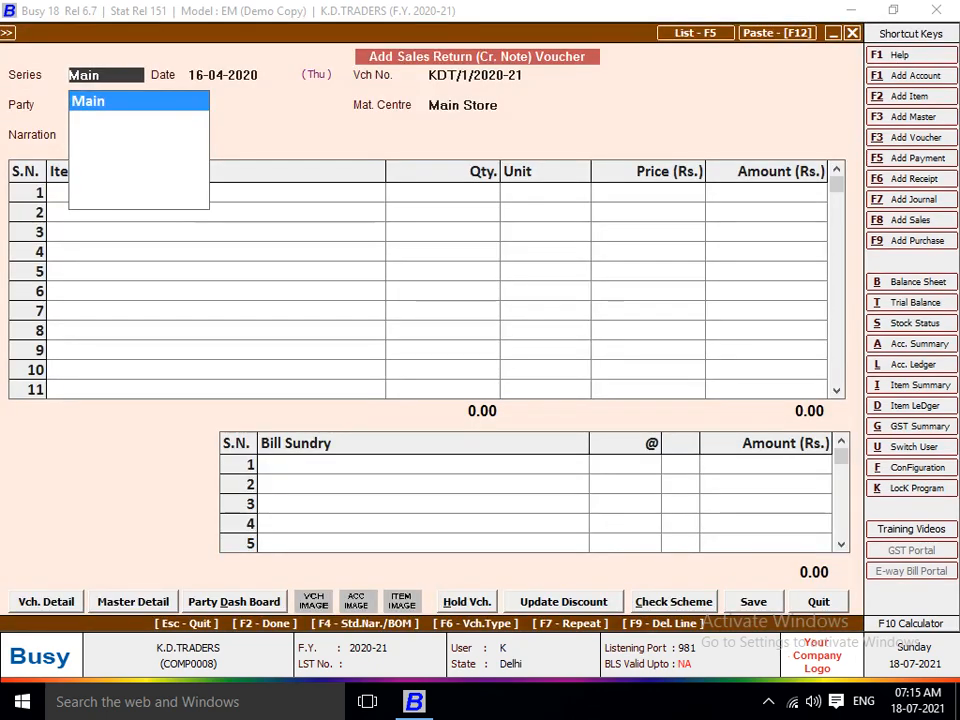
key(Escape)
key(Down)
key(Down)
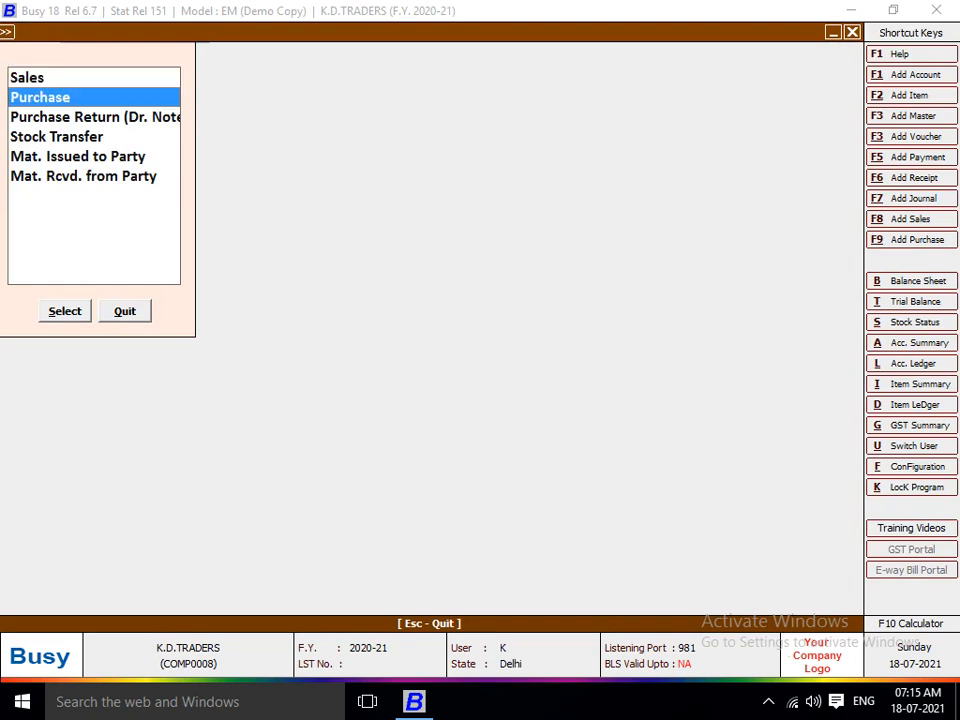
key(Return)
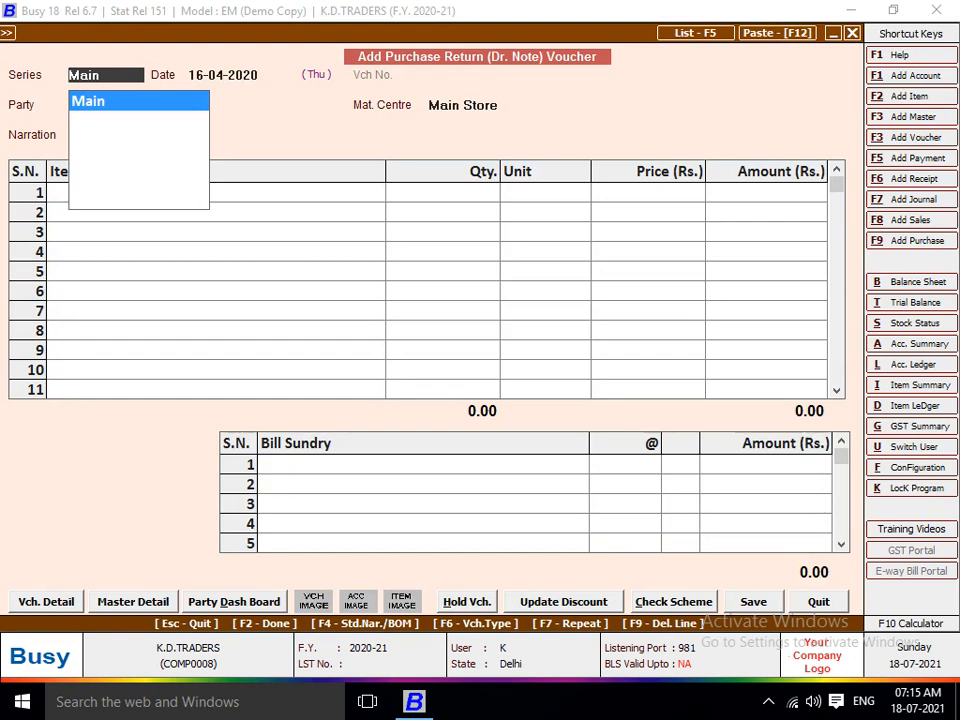
Step: Quit the Purchase Return voucher and open the program's shortcut key reference to review the voucher-feeding hot keys
key(Escape)
key(Escape)
key(Escape)
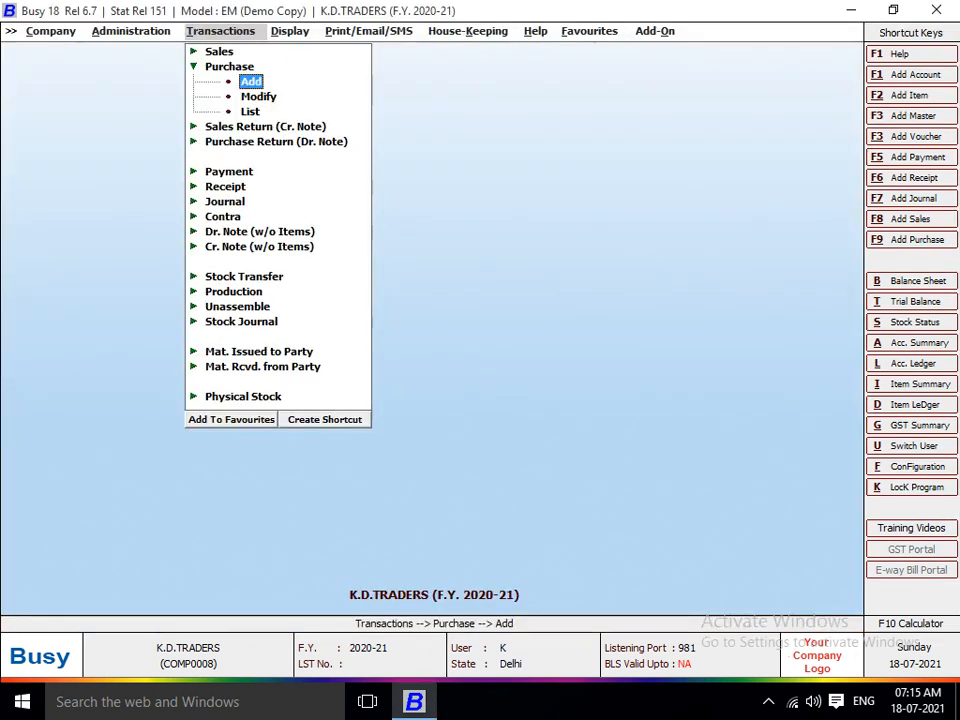
key(Right)
key(Right)
key(Right)
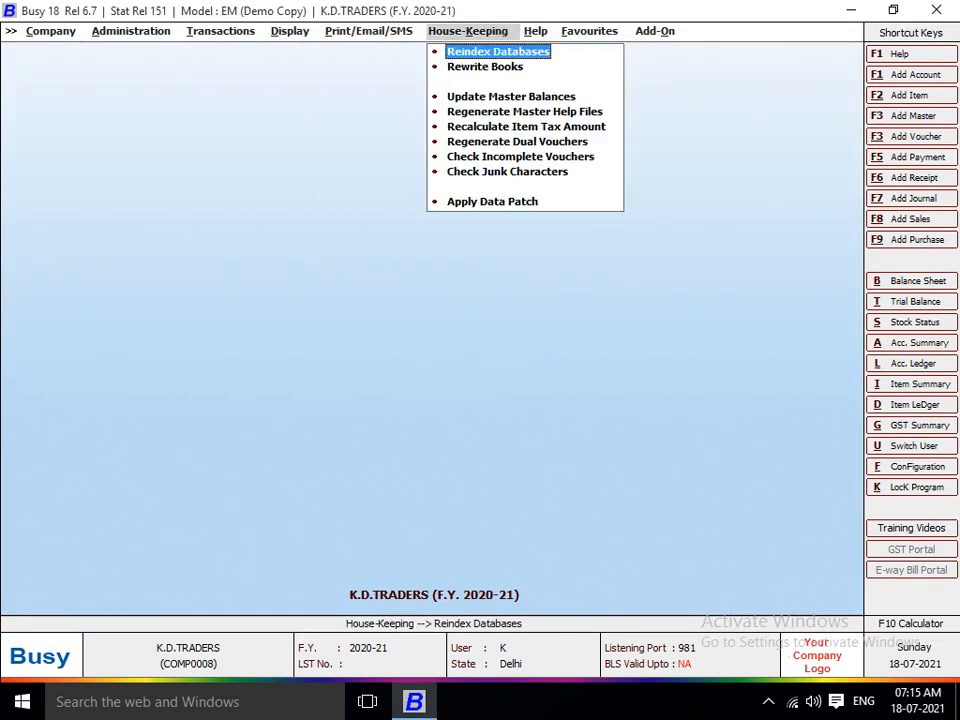
key(Right)
key(Right)
key(Left)
key(Return)
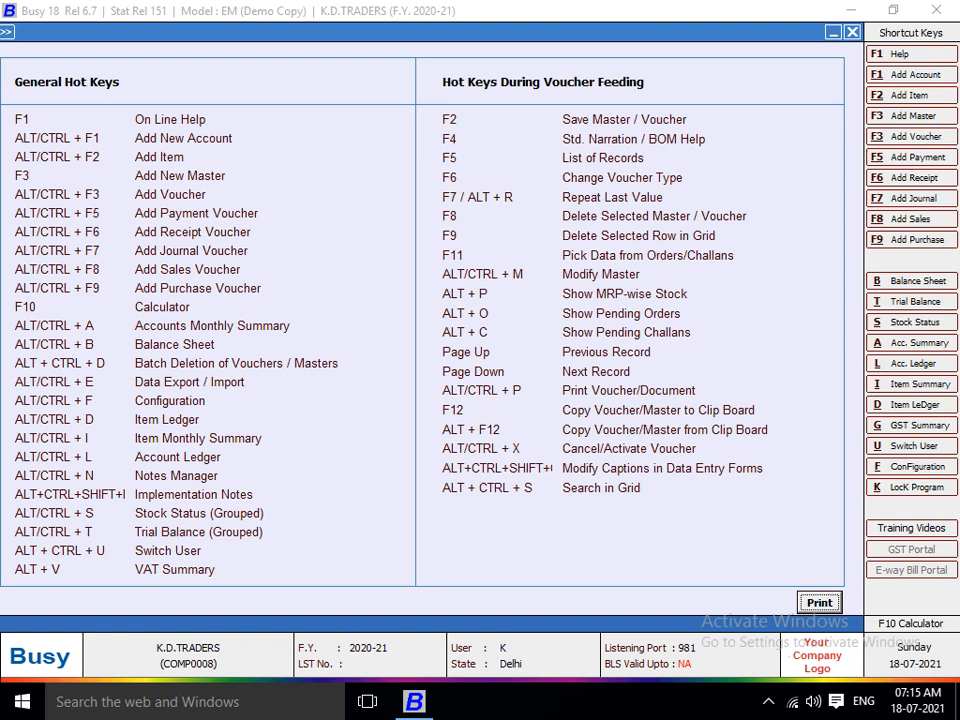
Step: Start a new purchase voucher in series Main dated 16-04-2020 and set its voucher number to 01
key(Escape)
key(Left)
key(Left)
key(Left)
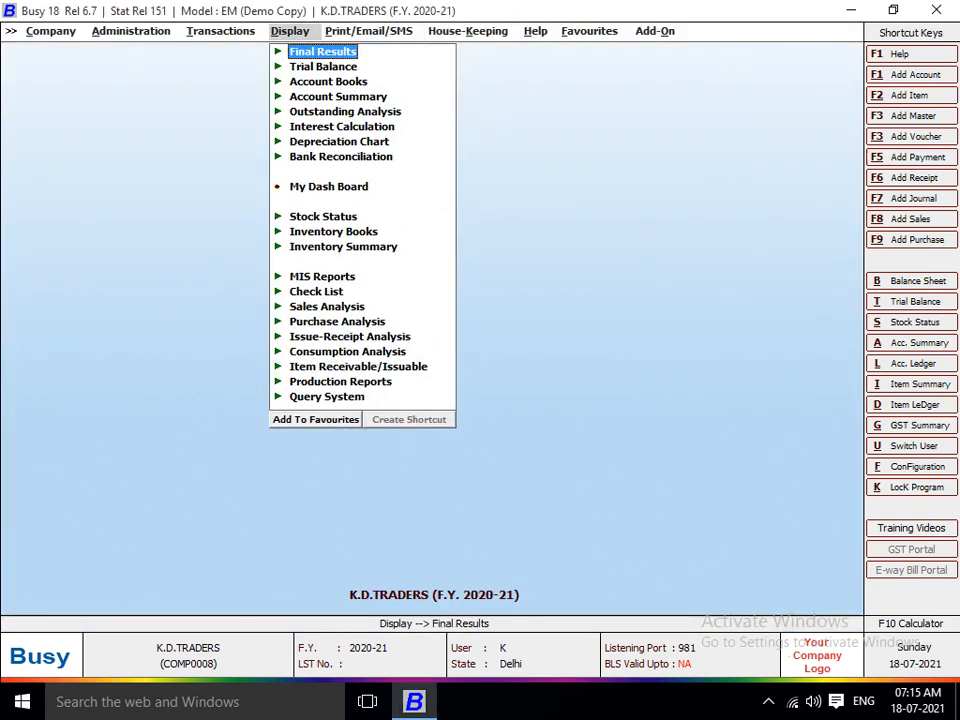
key(Left)
key(Down)
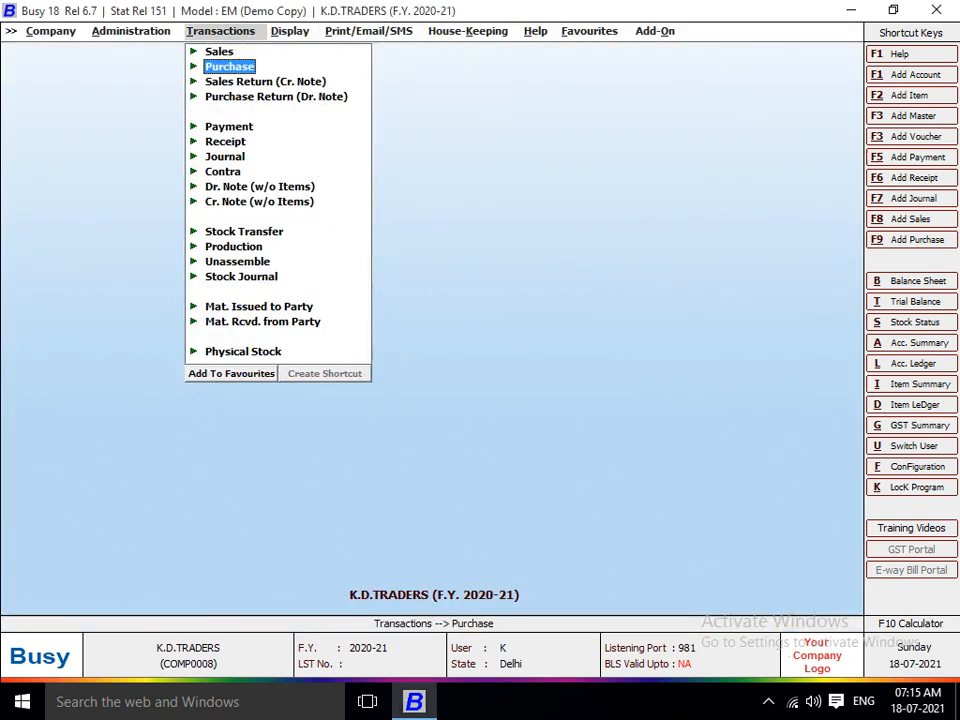
key(Return)
key(Return)
key(Return)
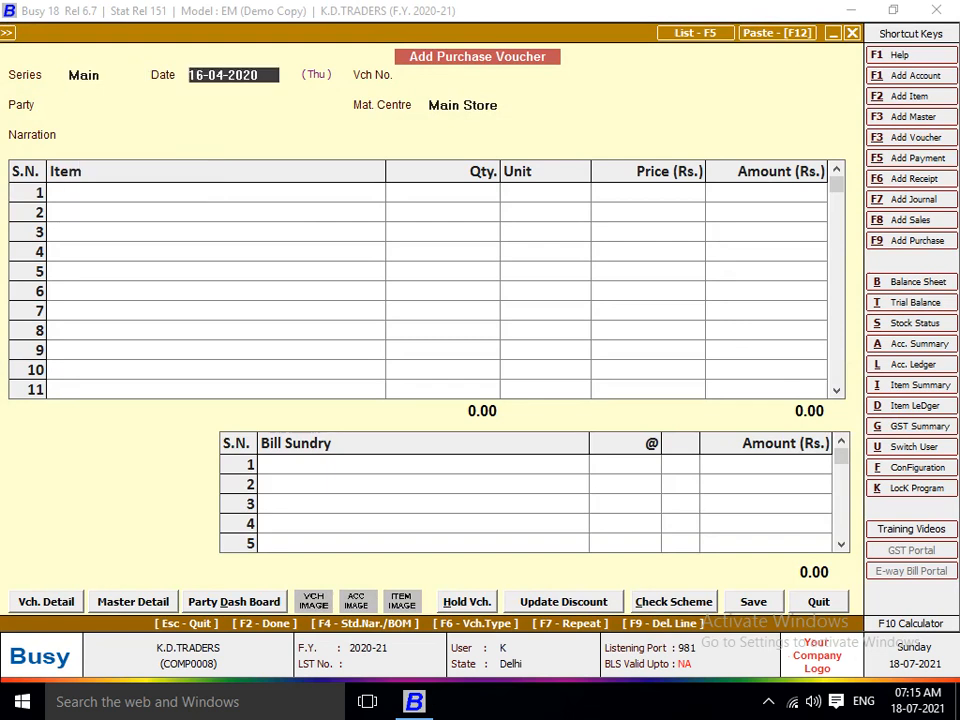
key(Return)
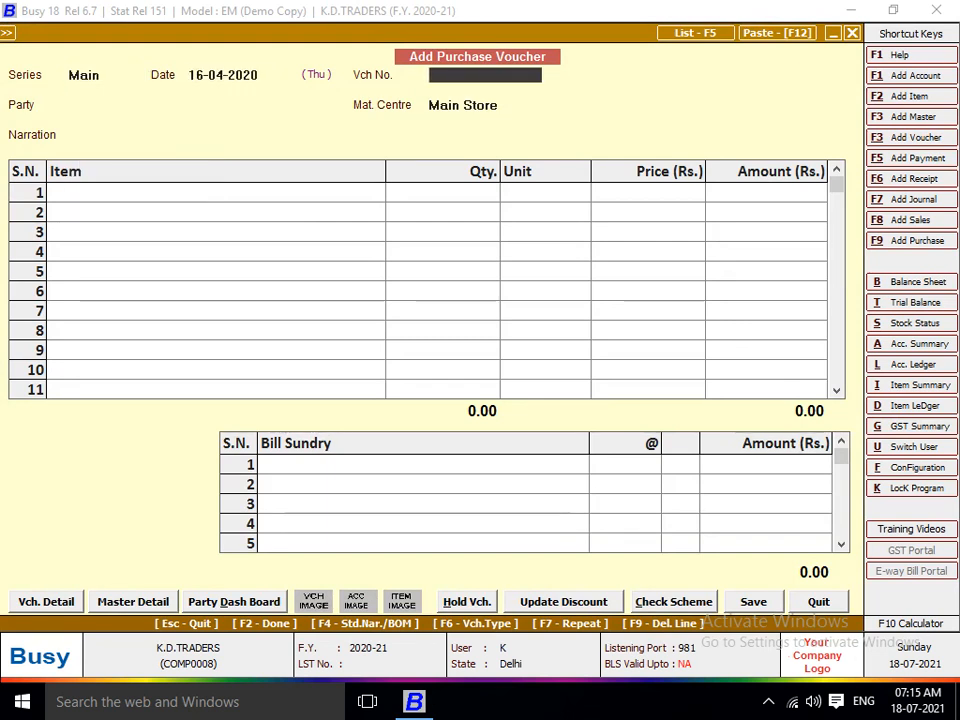
text(820)
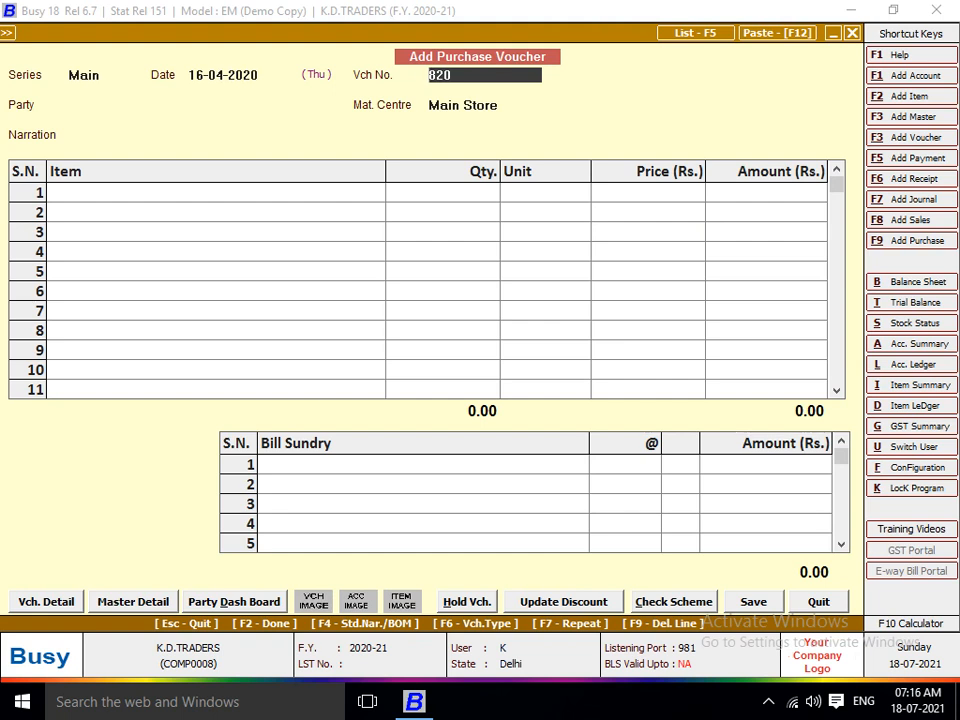
text(01)
key(Return)
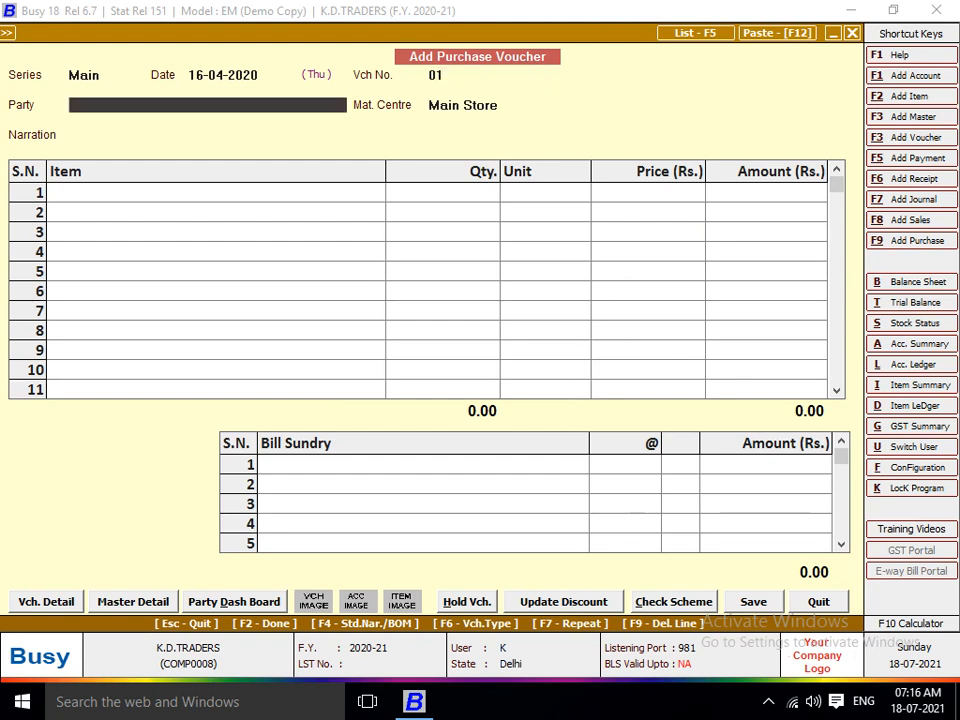
Step: Choose the party A.A.INTERNATIONAL and enter the item ANTIPILING with quantity 10 Kgs. at price 180 in the first row
key(Return)
key(Return)
key(Return)
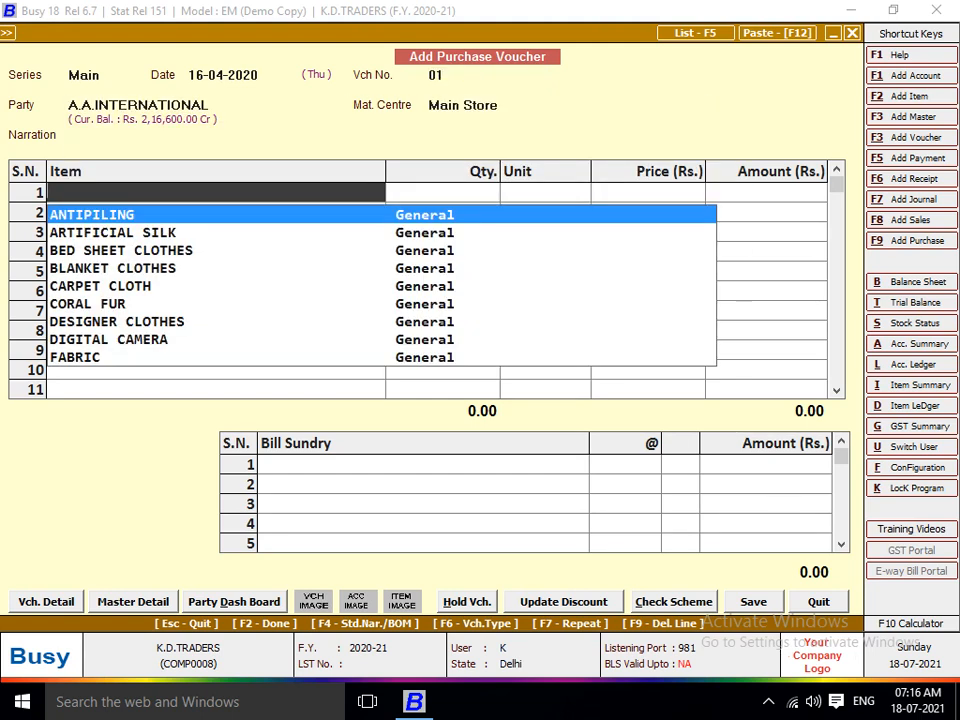
key(Return)
text(10)
key(Return)
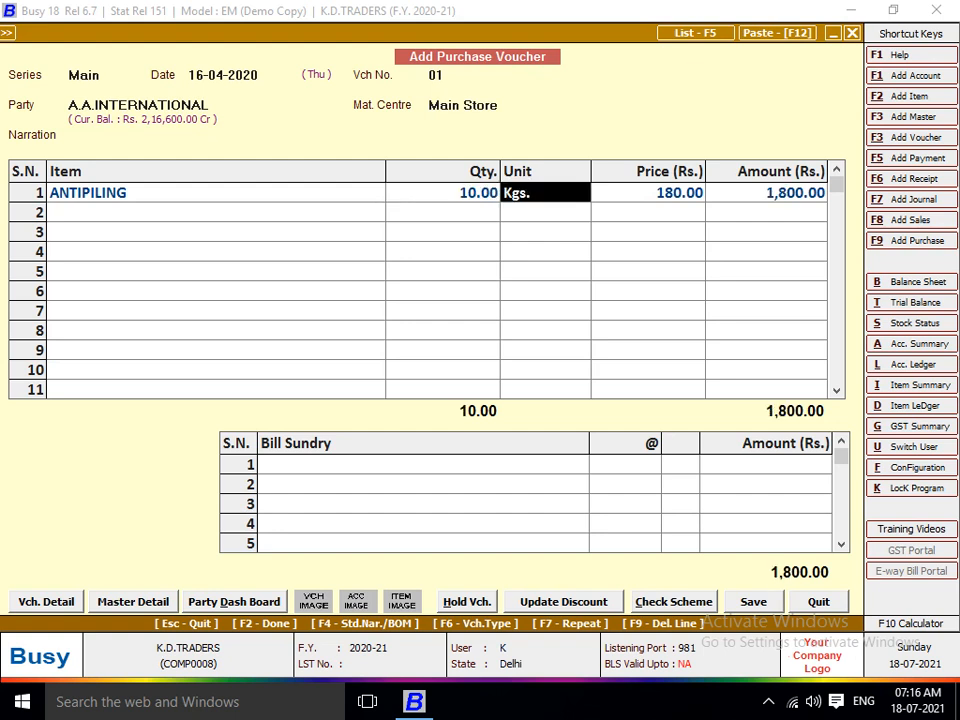
key(Return)
key(Return)
key(Return)
Step: Repeat the last item, ANTIPILING, in rows 2 to 9 of the item grid with the repeat-last-value function
key(F7)
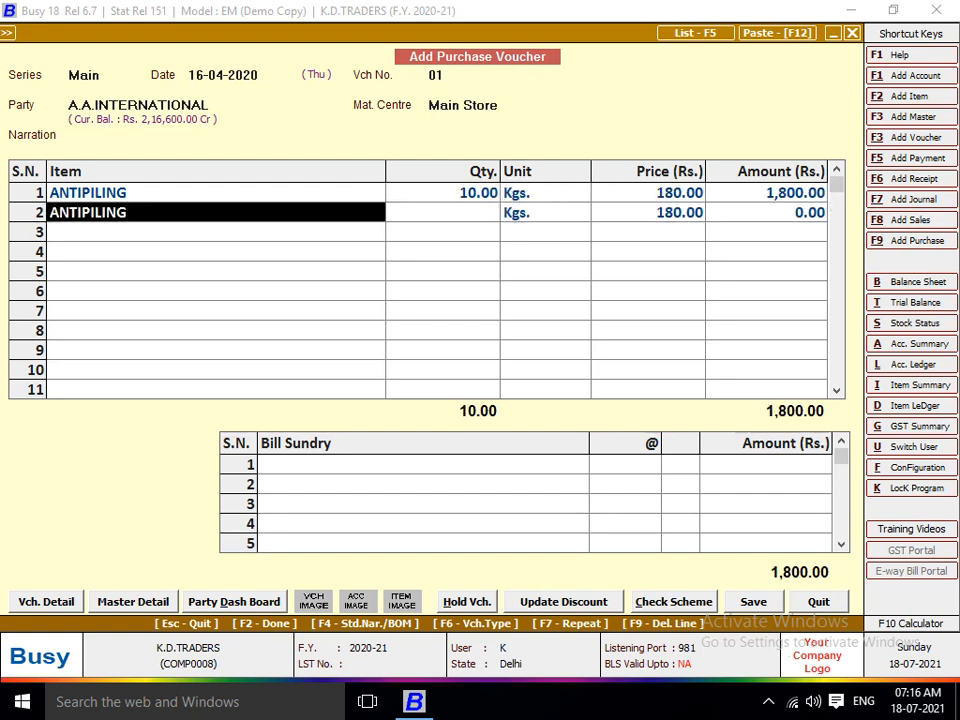
key(Down)
key(F7)
key(Down)
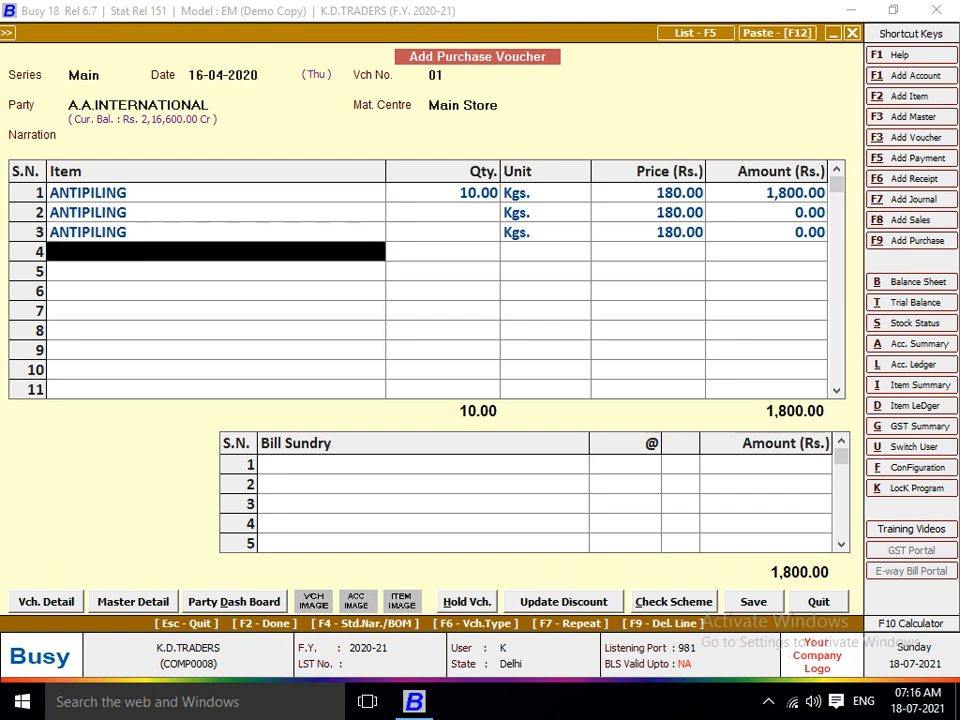
key(F7)
key(Down)
key(F7)
key(Down)
key(F7)
key(Down)
key(F7)
key(Down)
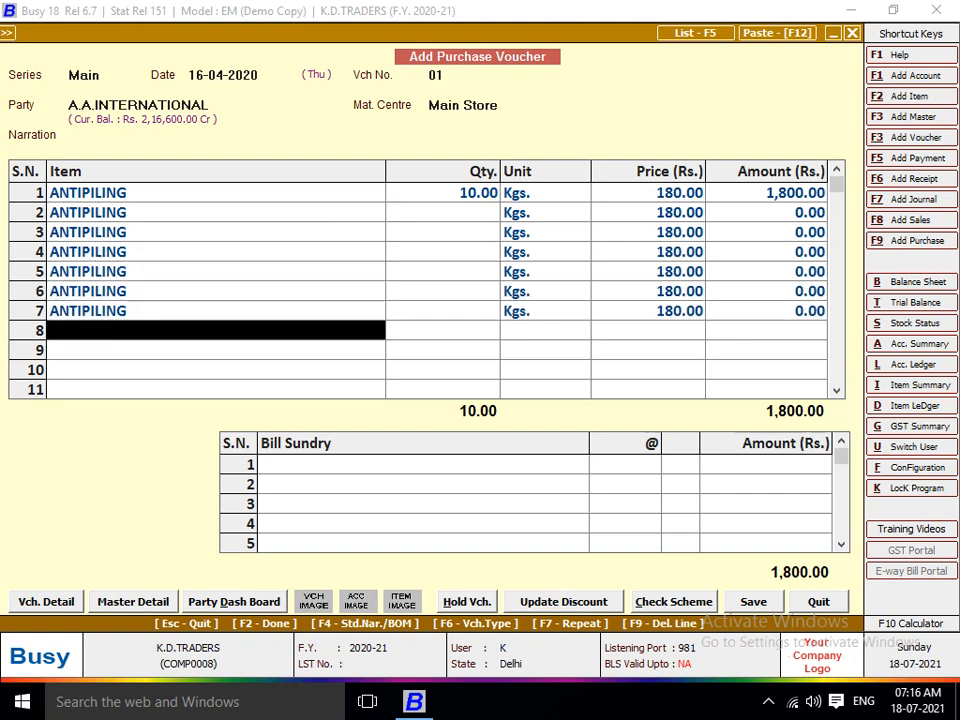
key(F7)
key(Down)
key(F7)
key(Down)
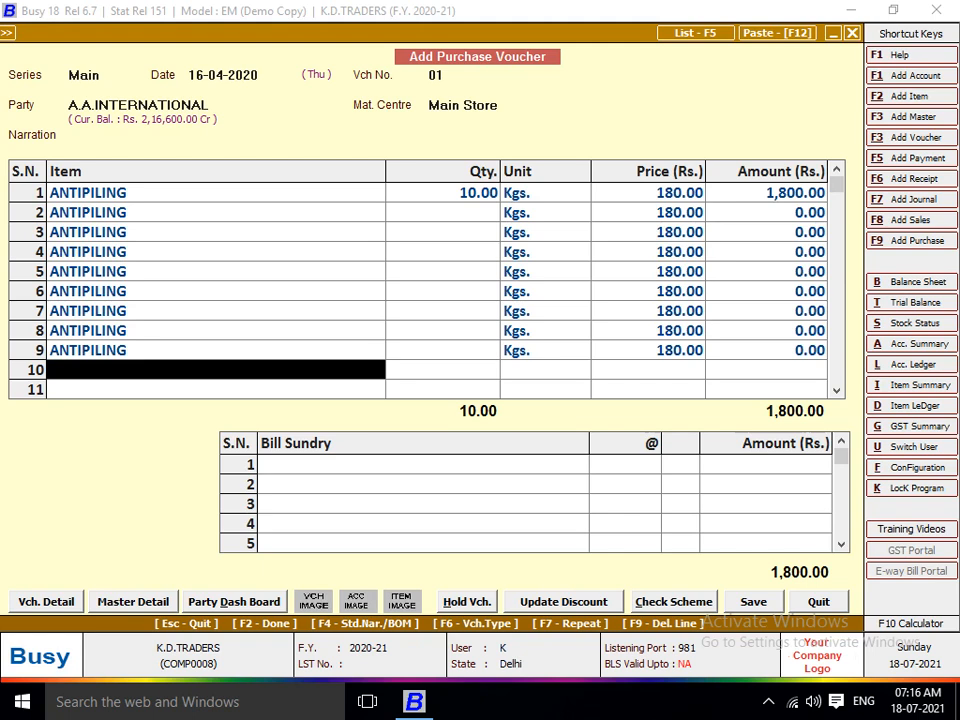
Step: Quit the purchase voucher without saving it
key(Escape)
key(Escape)
key(Escape)
key(Left)
key(Return)
Step: Start a new journal voucher
key(Left)
key(Down)
key(Down)
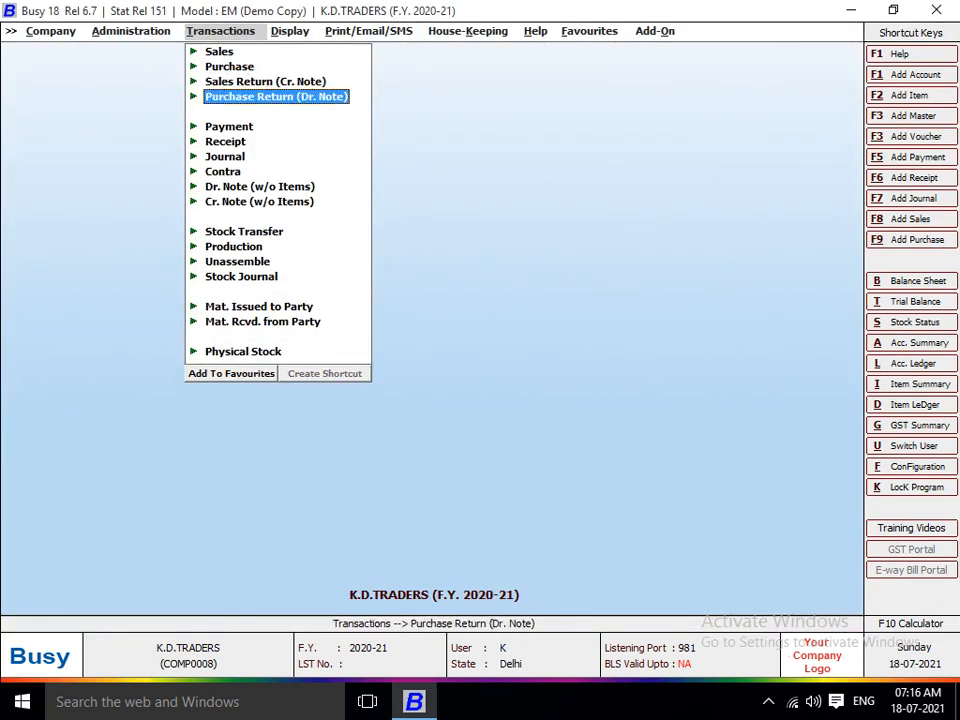
key(Down)
key(Down)
key(Down)
key(Return)
key(Return)
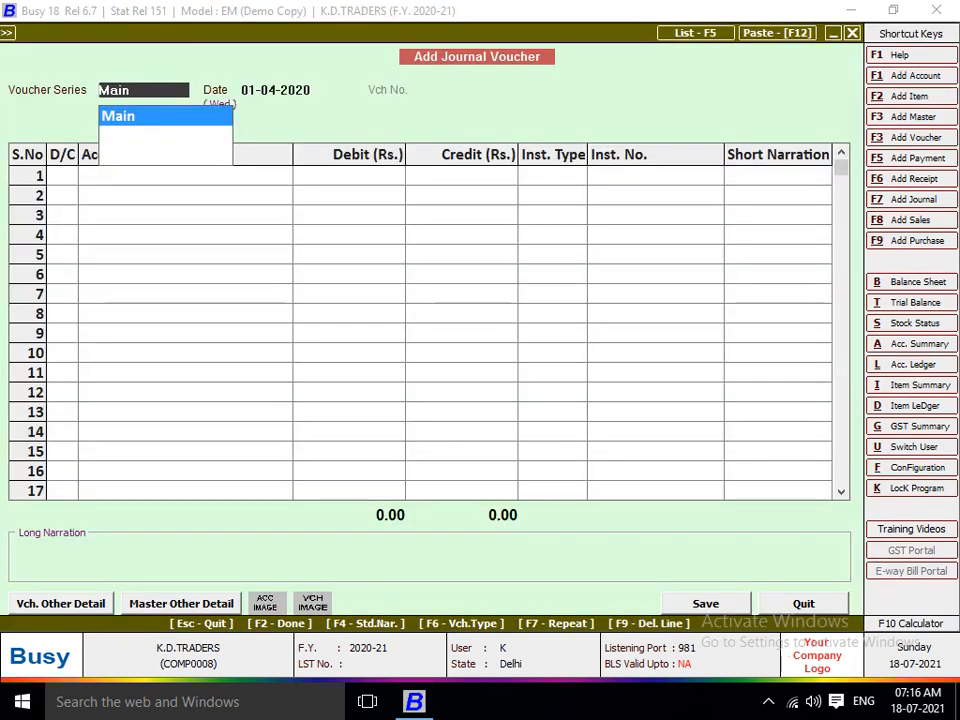
Step: Accept series Main and date 01-04-2020, and debit the Cash account with 20,000 in the first row
key(Return)
key(Return)
key(Return)
text(cAs)
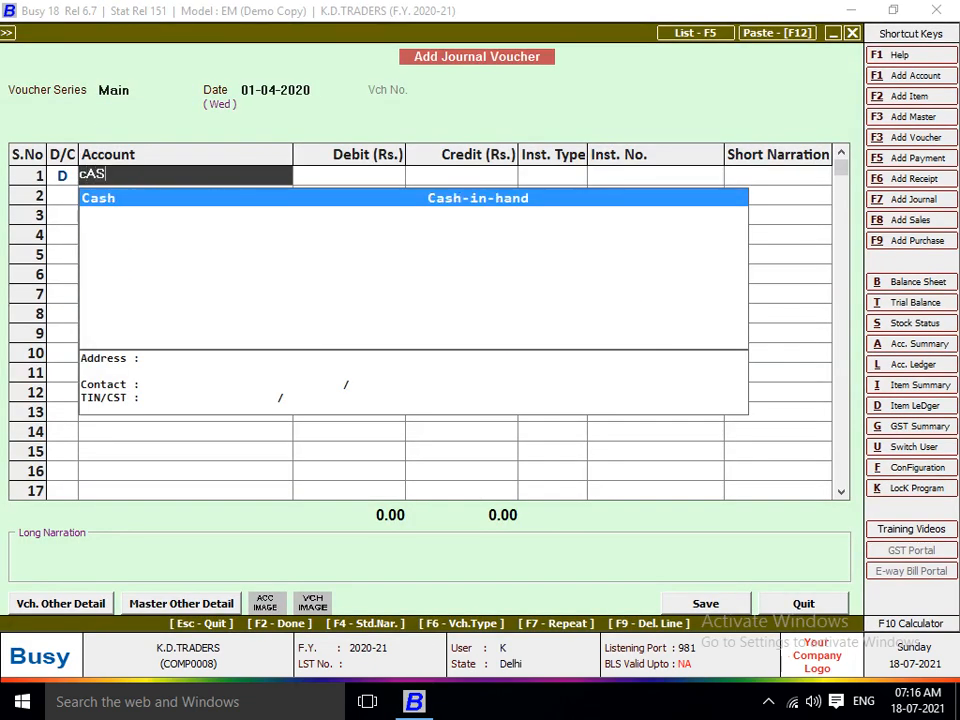
key(Return)
text(20000)
key(Return)
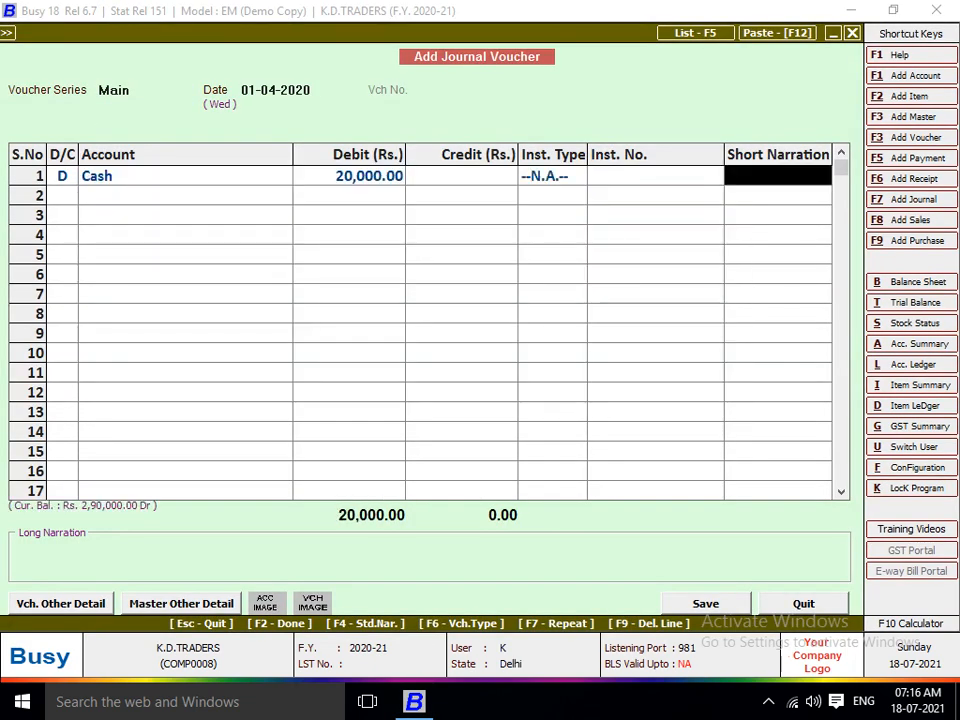
key(Return)
key(Return)
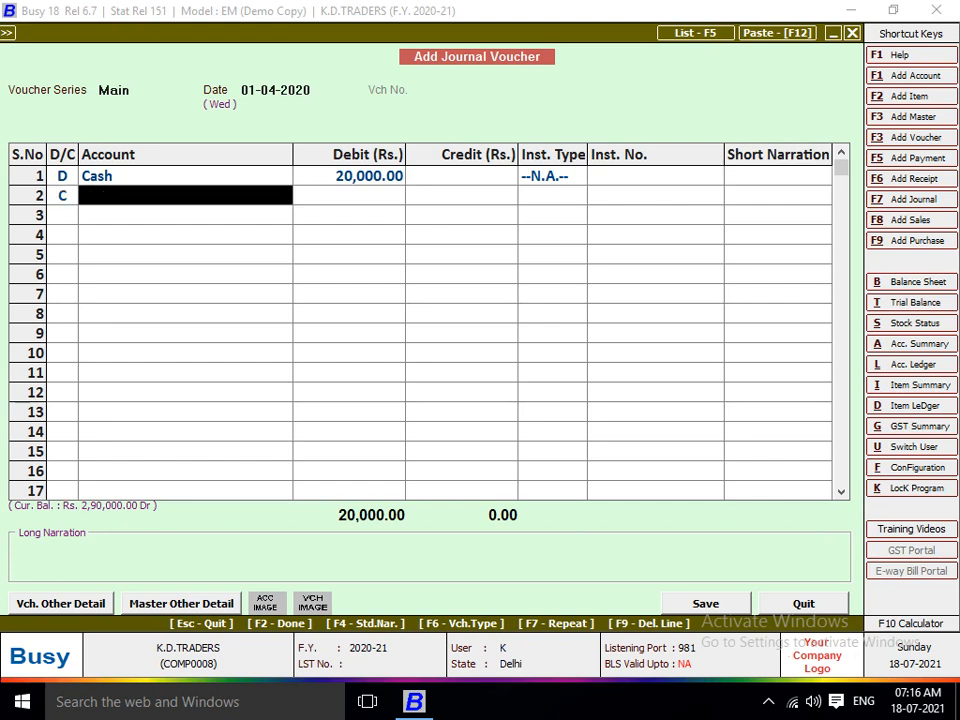
Step: Credit KSD DRESS VDYOG with 20,000 in the second row and enter the long narration BEING STARTED BUSINESS
text(kd)
key(Return)
key(Return)
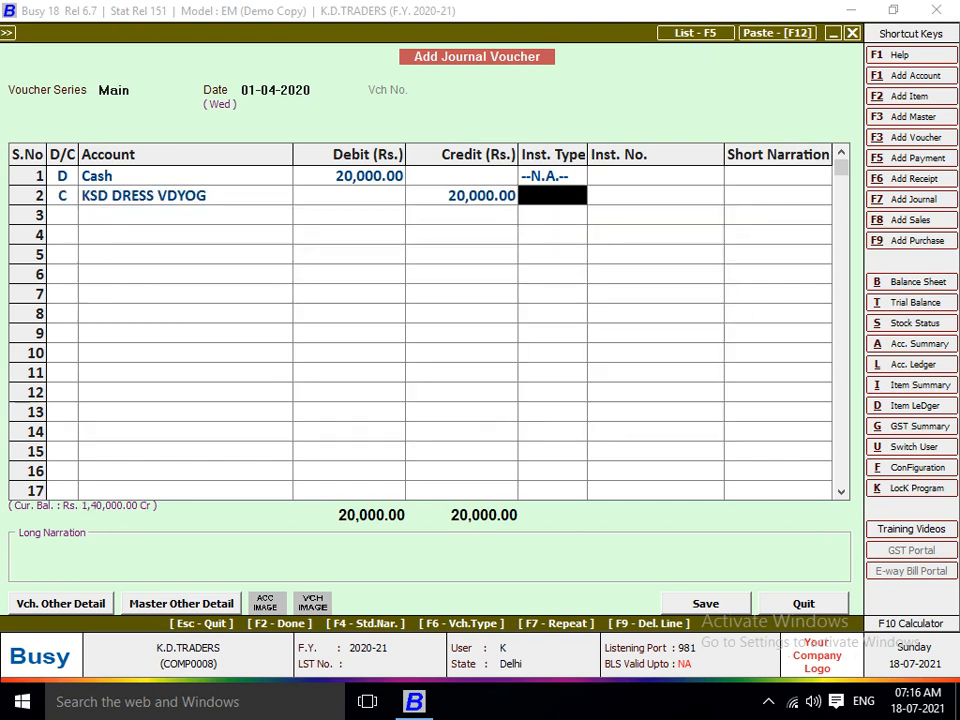
key(Return)
key(Return)
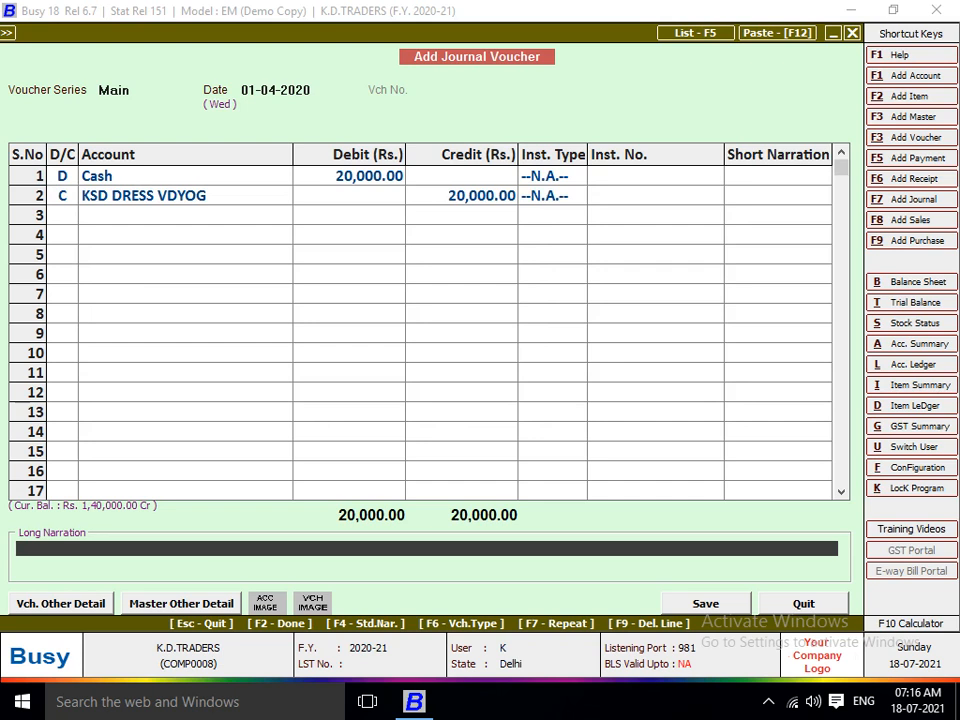
text(BEING STARTED BUSINESS)
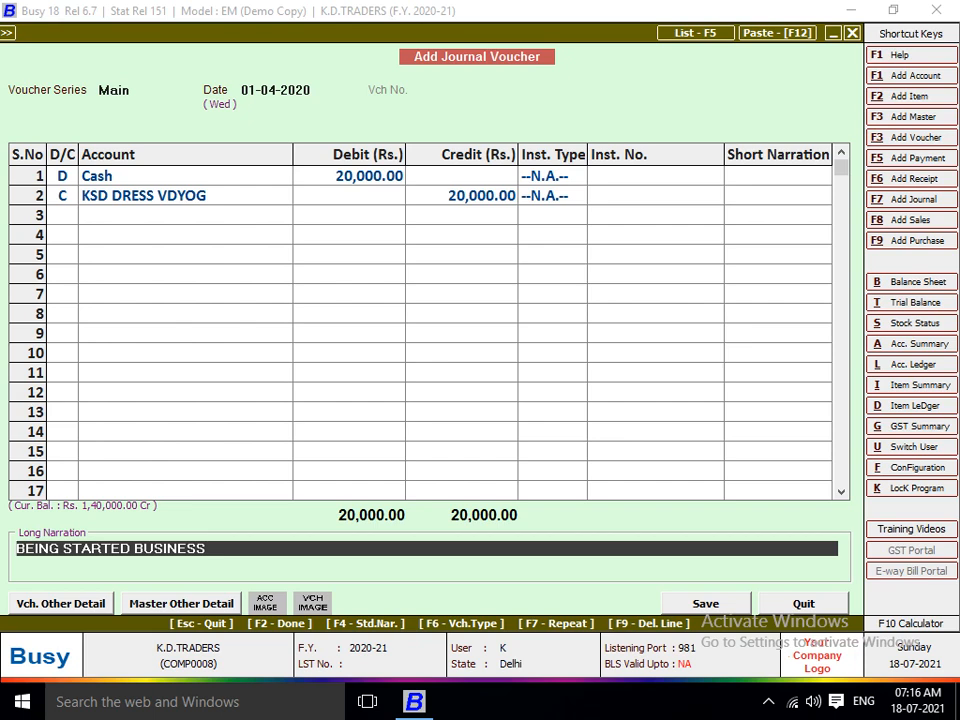
Step: Quit the journal voucher without saving it
key(Escape)
key(Escape)
key(Escape)
key(Left)
key(Return)
Step: Open the shortcut key reference again to review the hot keys for voucher feeding
key(Left)
key(Right)
key(Right)
key(Right)
key(Right)
key(Right)
key(Right)
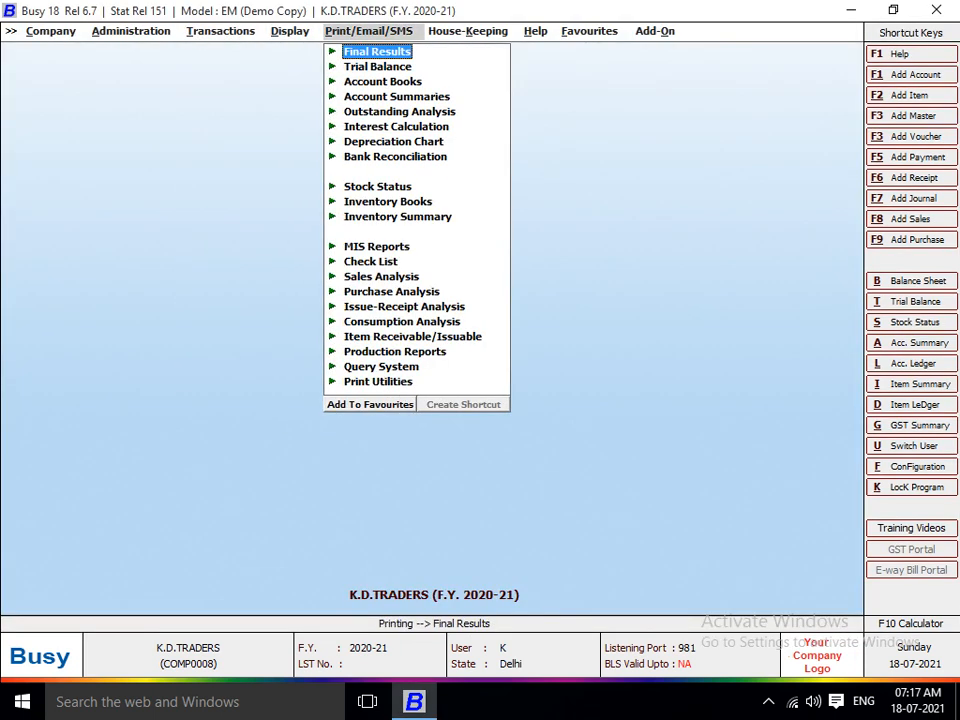
key(Left)
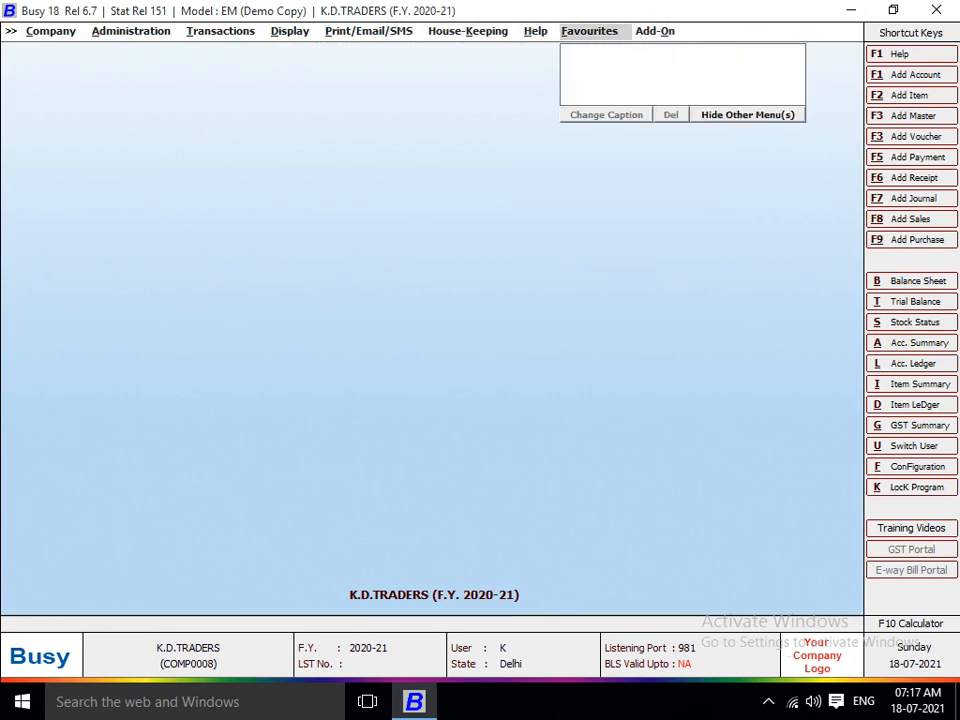
key(Left)
key(Return)
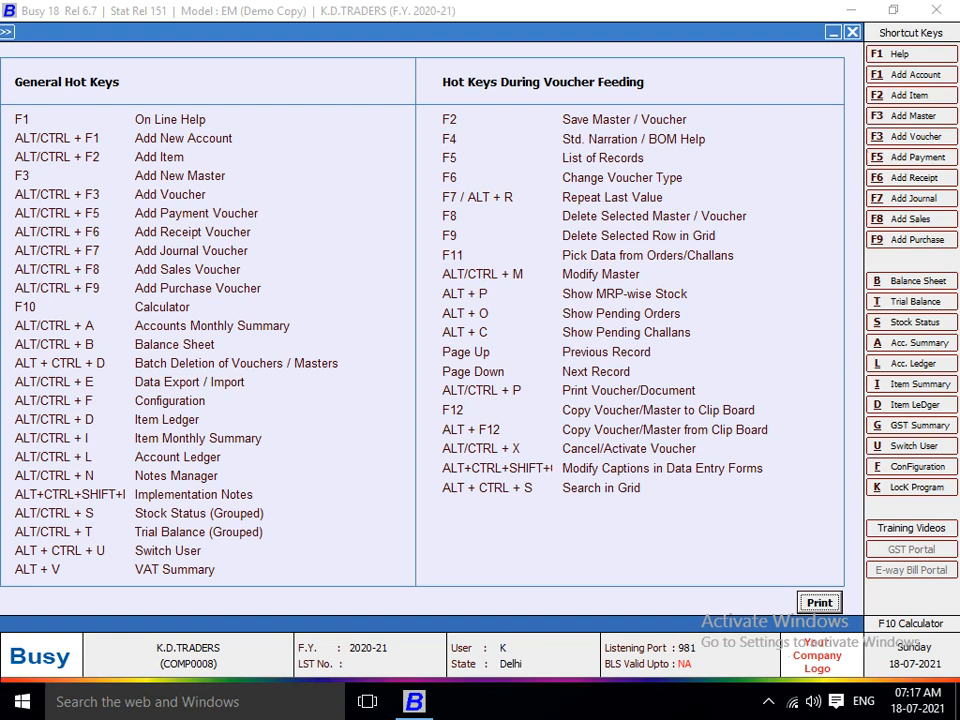
Step: Close the shortcut key reference and start a new journal voucher in series Main dated 01-04-2020
key(Escape)
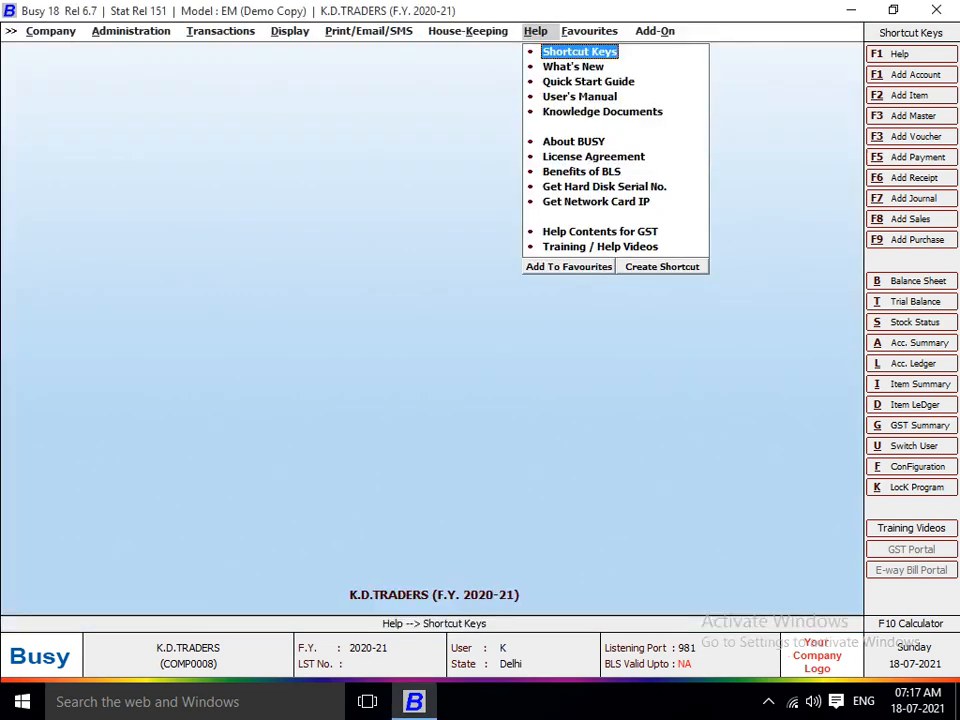
key(Left)
key(Left)
key(Left)
key(Left)
key(Down)
key(Down)
key(Down)
key(Down)
key(Down)
key(Down)
key(Return)
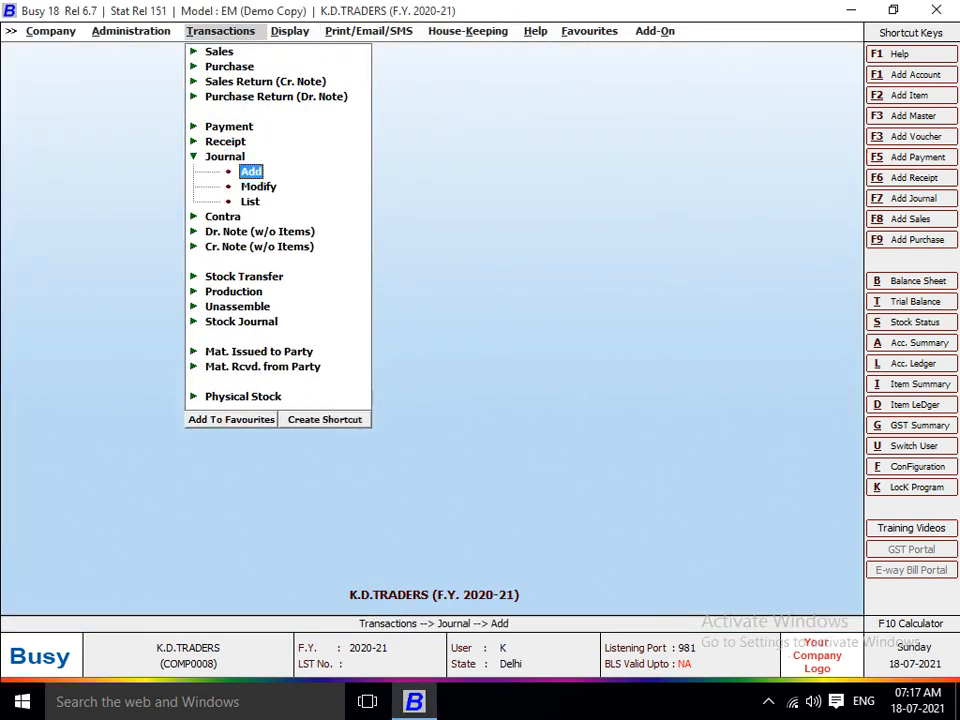
key(Return)
key(Return)
key(Return)
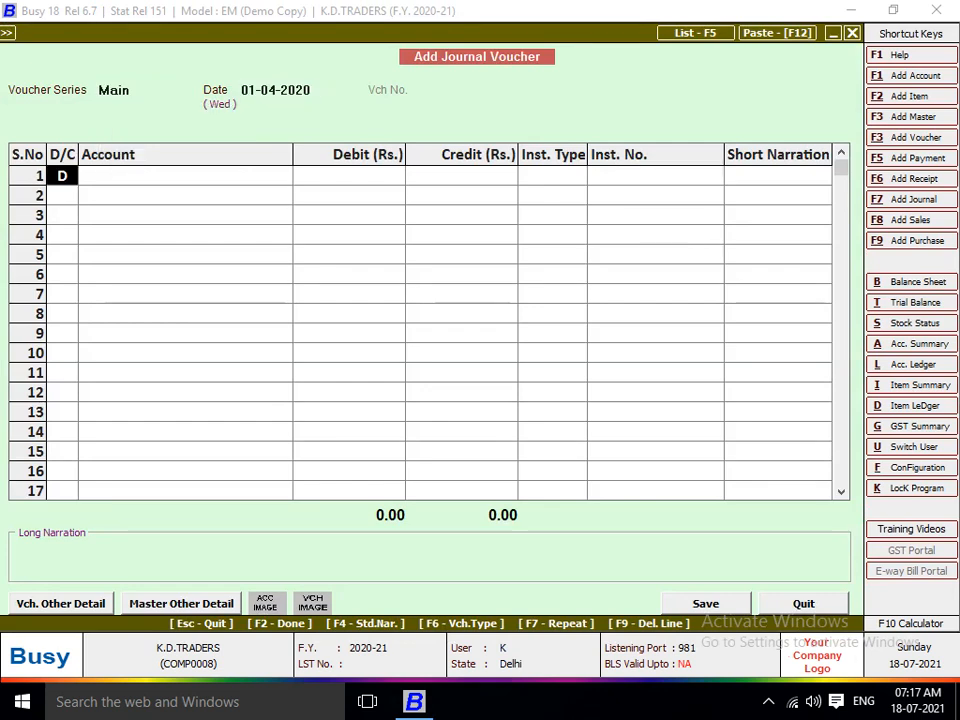
Step: Create an account master from the first debit row with the customer's full name under Sundry Debtors, save it and use it in the row
key(Return)
key(F3)
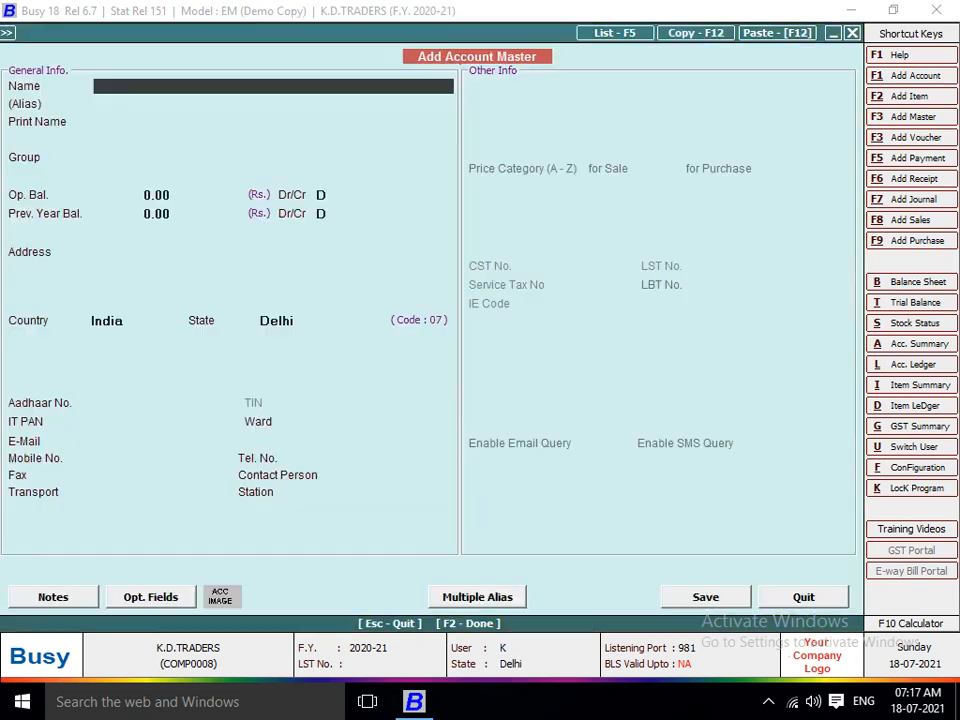
text(RAVI SHARMA)
key(Return)
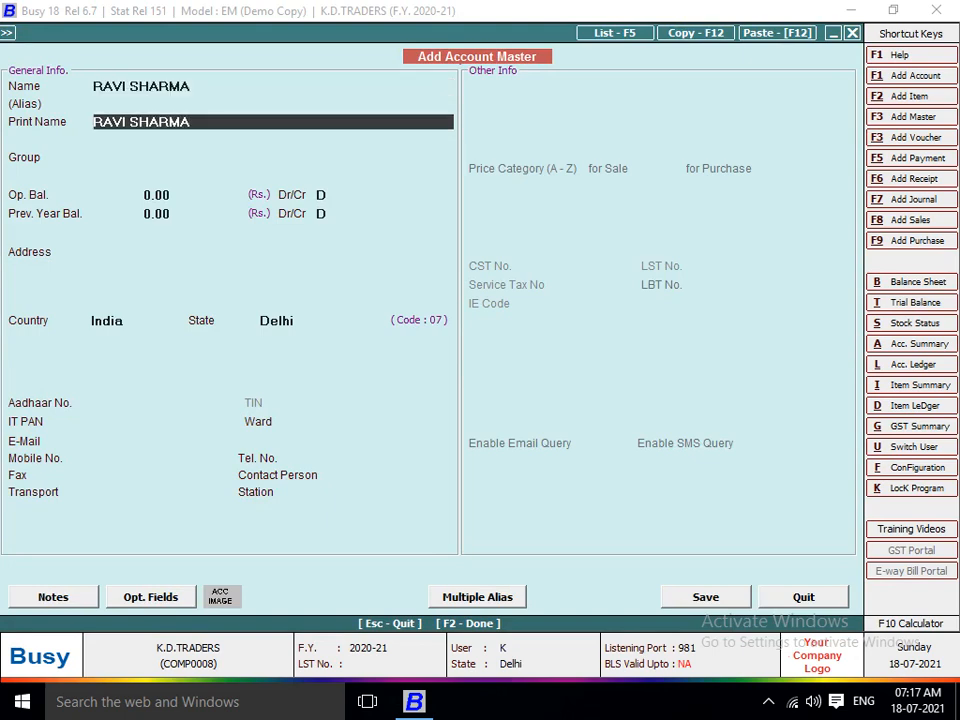
key(Return)
text(SUN)
key(Down)
key(Return)
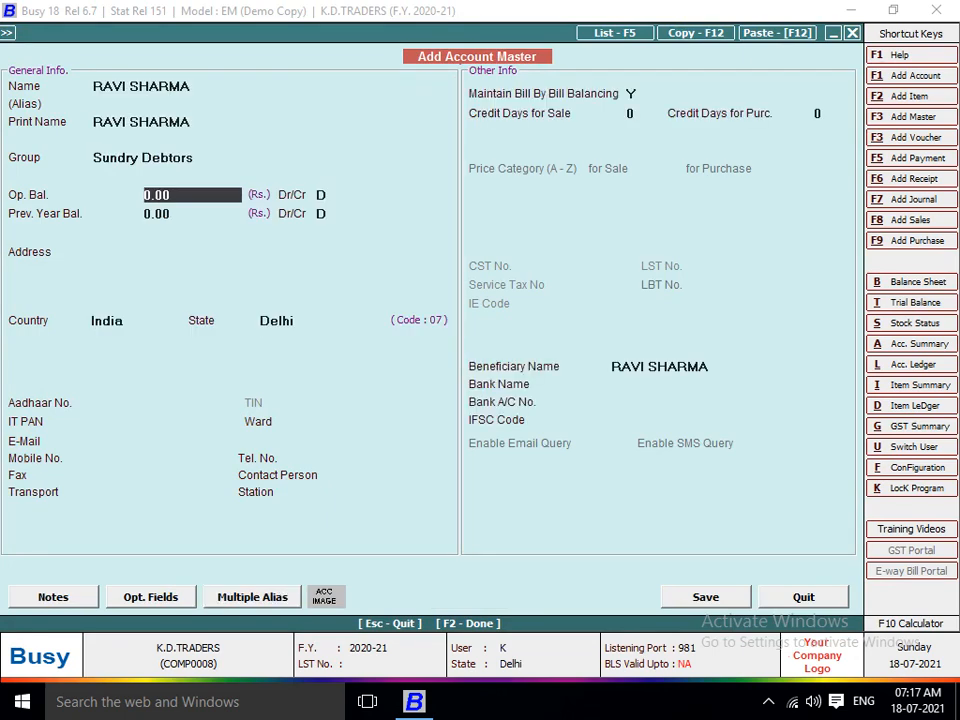
key(F2)
key(Return)
key(Return)
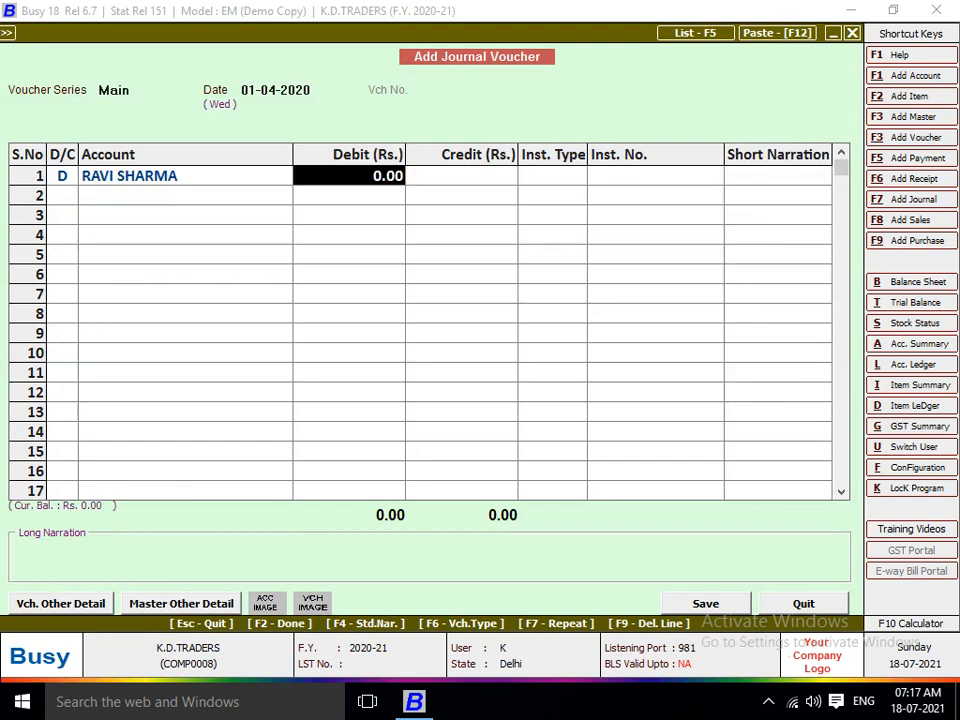
Step: Debit the new customer account with 1,000 and try to save the journal voucher
text(1000)
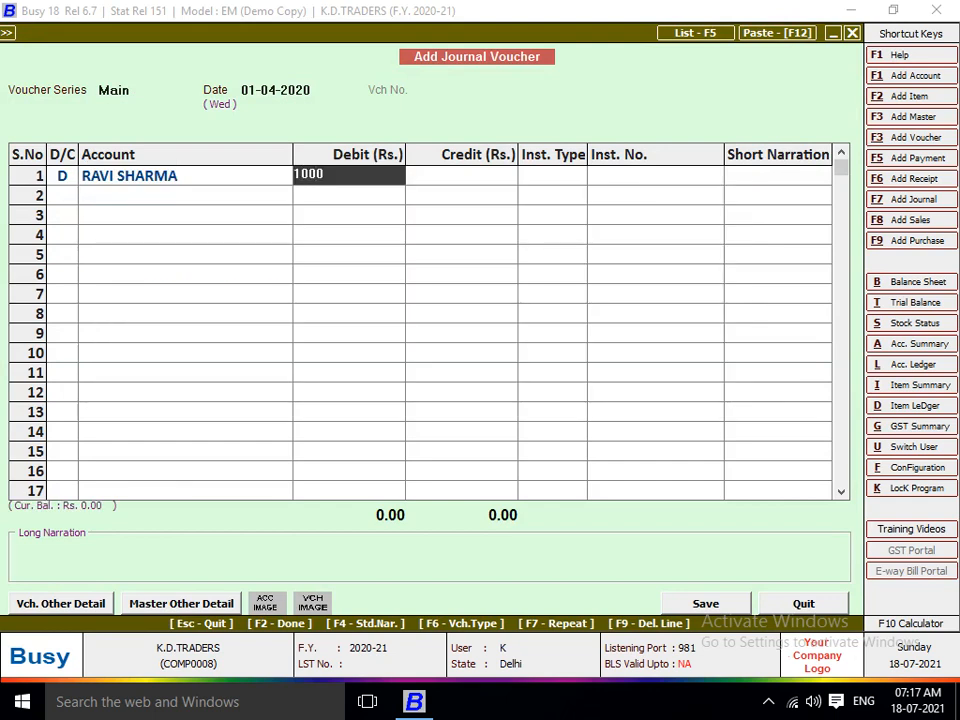
key(Return)
key(Return)
key(F2)
key(Return)
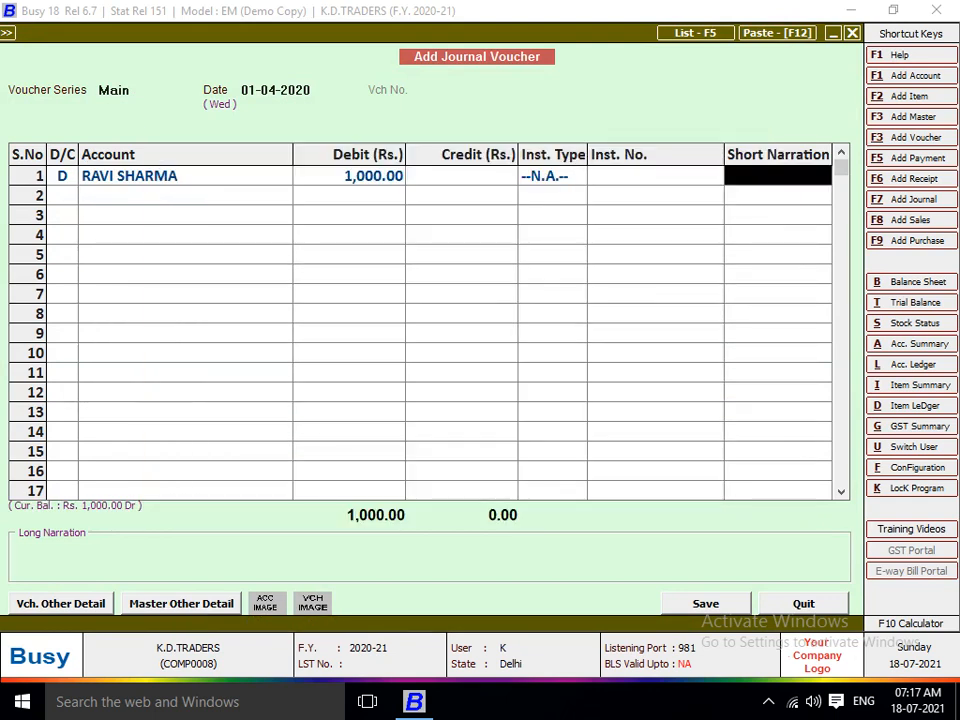
Step: Credit the Cash account with 1,000 in the second row and save the journal voucher
key(Return)
key(Return)
text(cas)
key(Return)
key(Return)
key(Return)
key(F2)
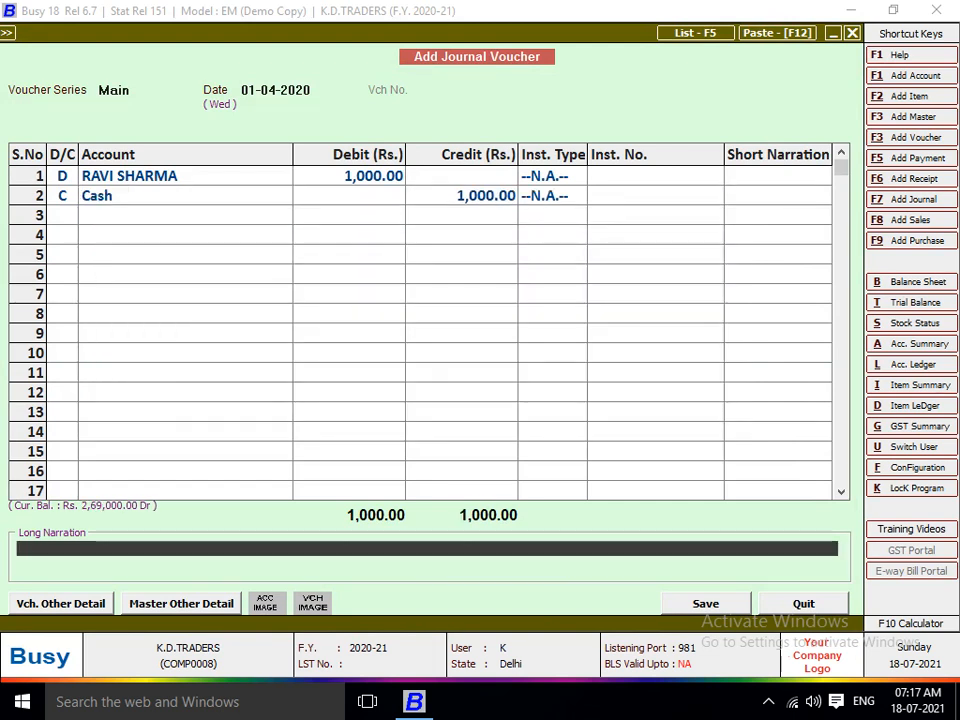
key(Return)
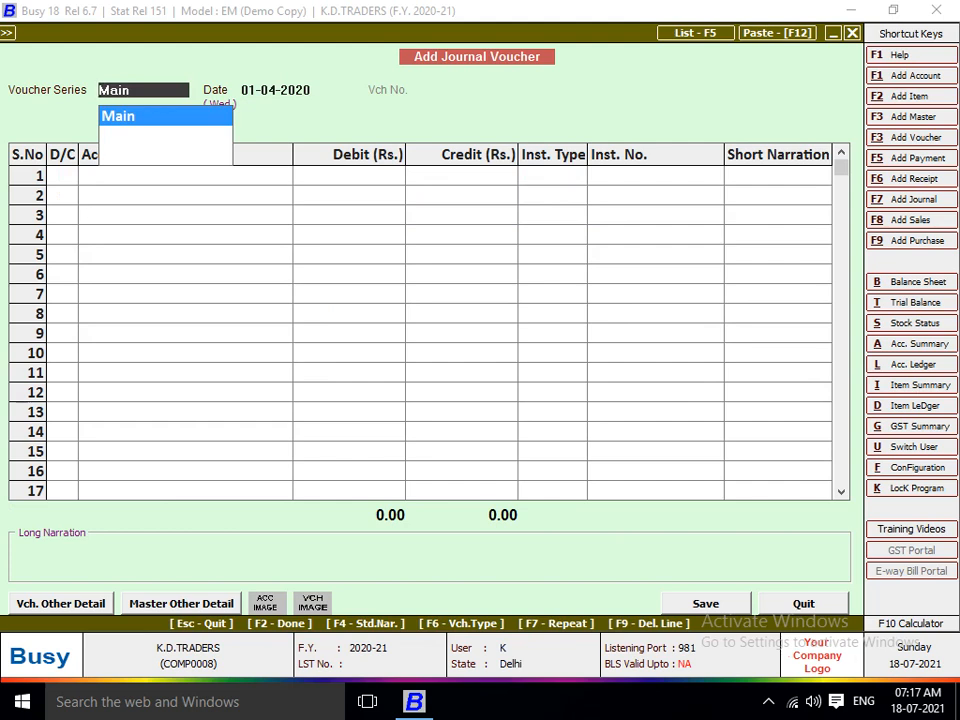
Step: Display the new customer's account ledger for the period 01-04-2020 to 22-04-2020
key(Escape)
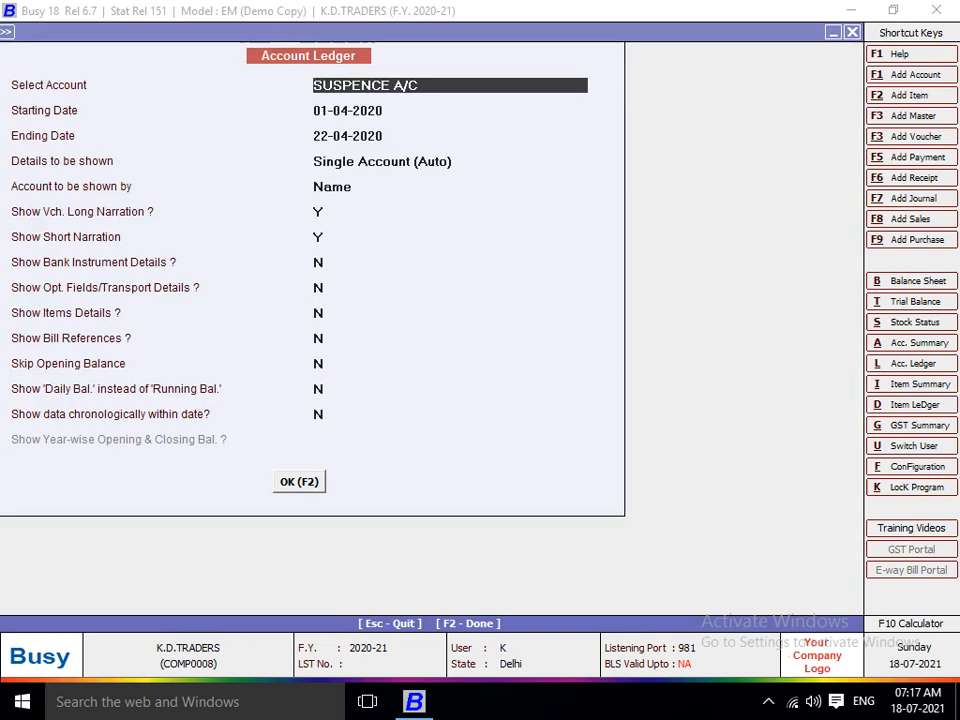
text(RAVI)
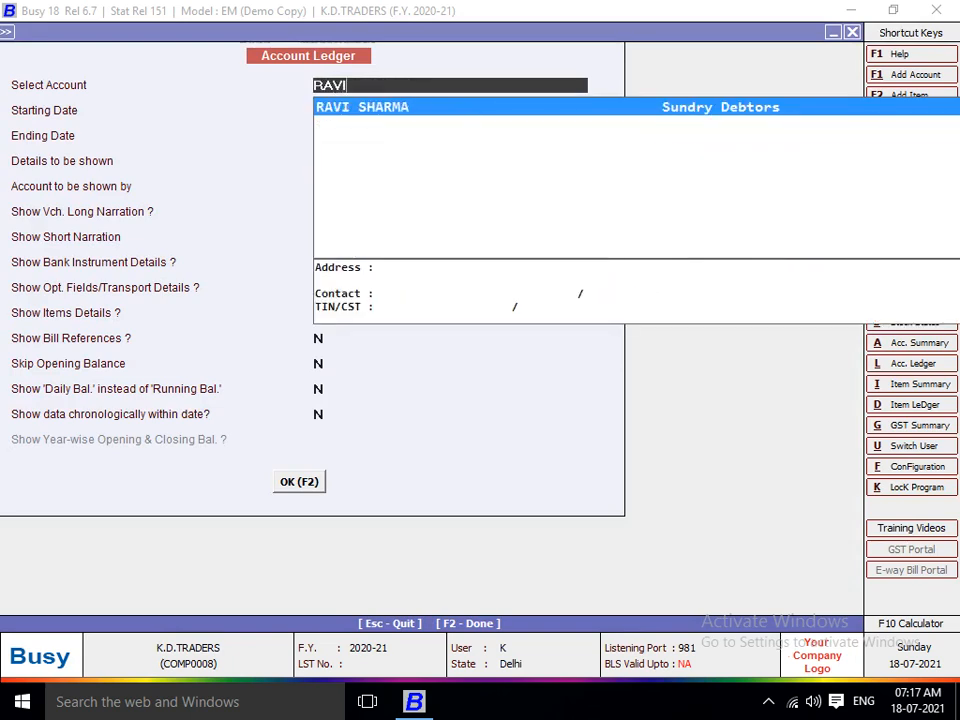
key(Return)
key(F2)
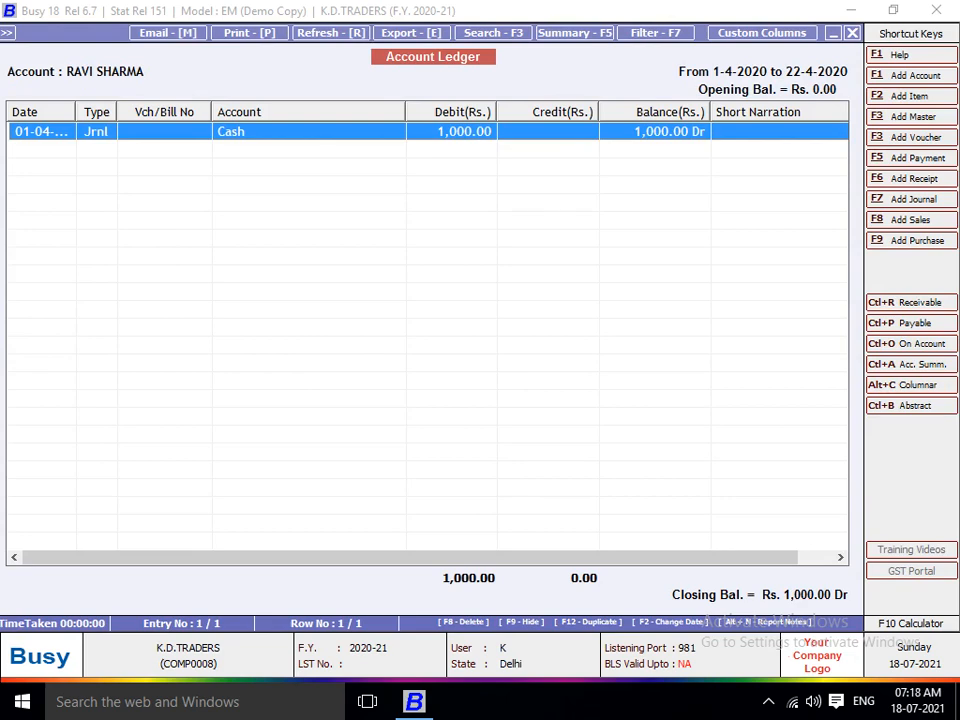
Step: Delete the customer's 1,000 journal voucher from the account ledger and leave the ledger report
key(Return)
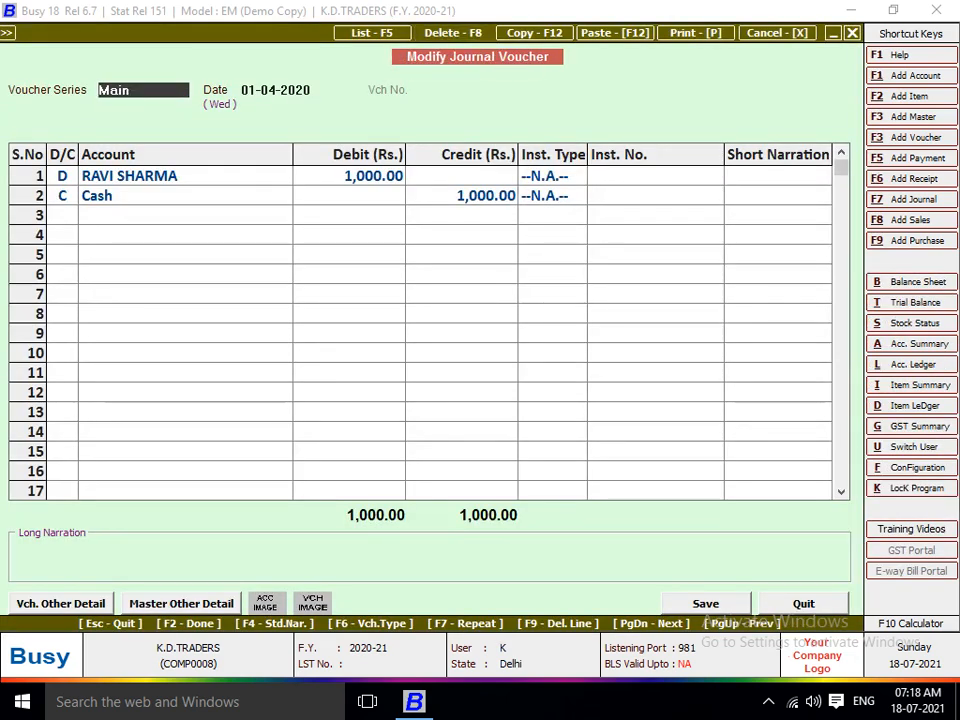
key(F8)
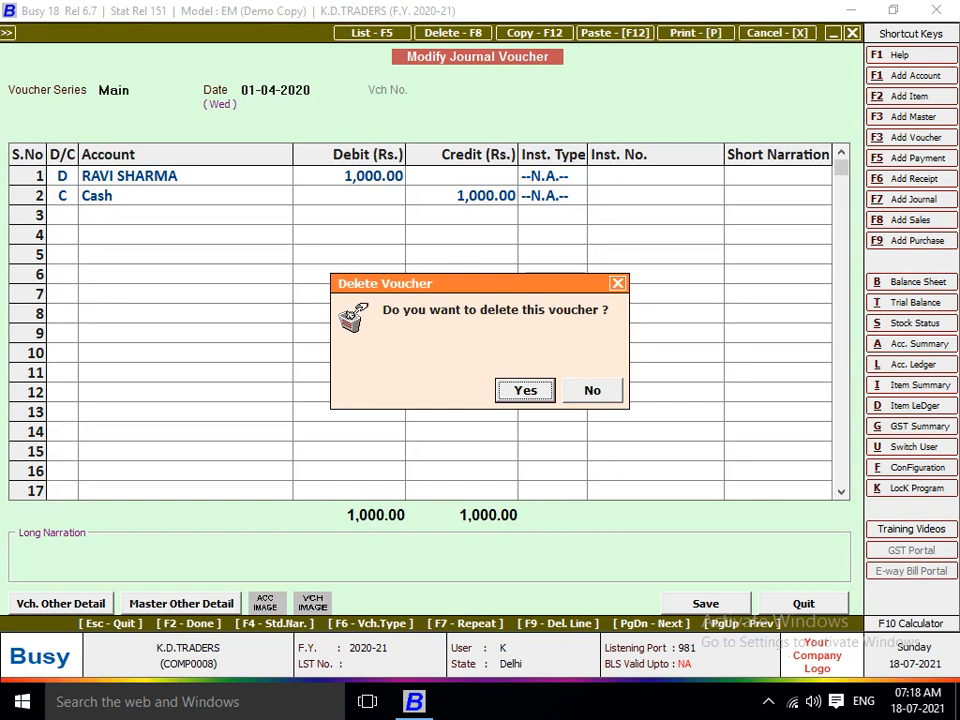
key(Return)
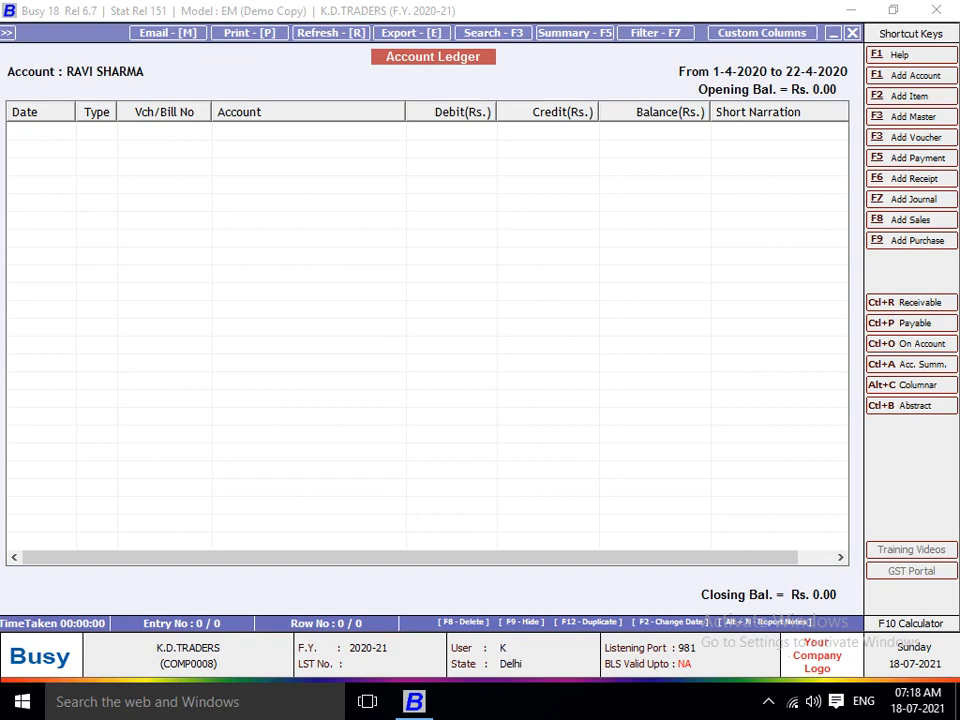
key(Escape)
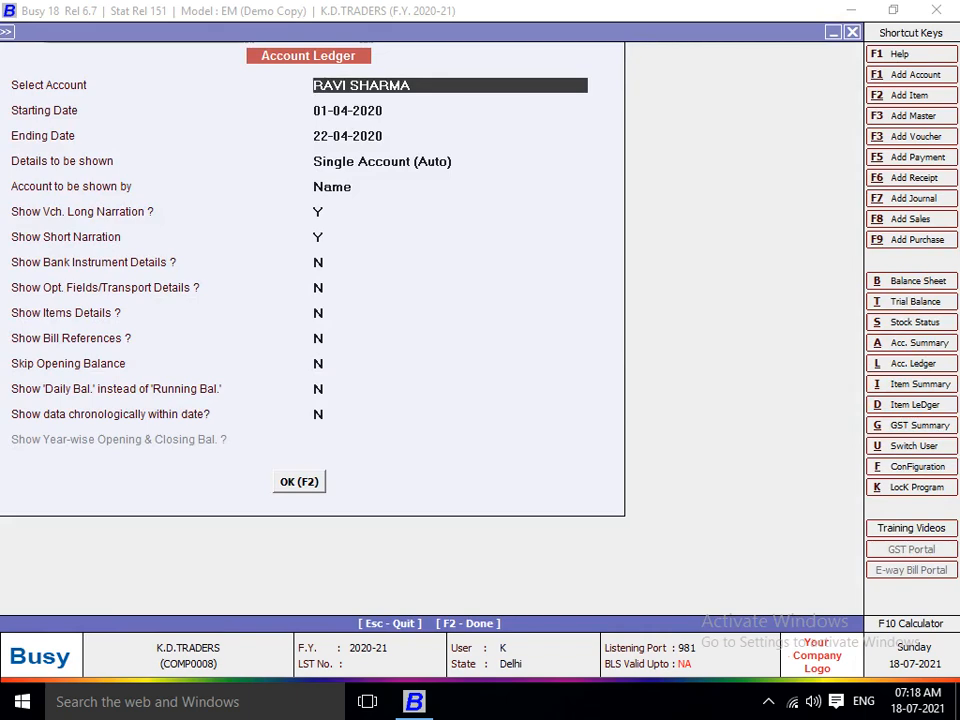
Step: Close the account ledger options and return to the Transactions menu
key(alt+m)
key(Escape)
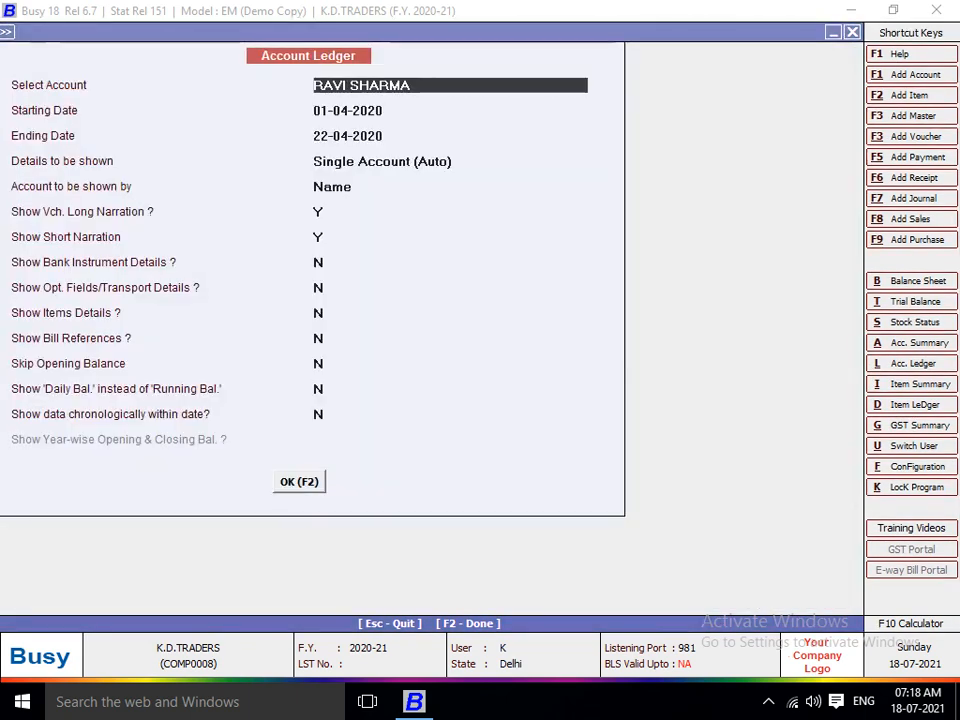
key(alt+F7)
key(Escape)
key(Return)
key(Escape)
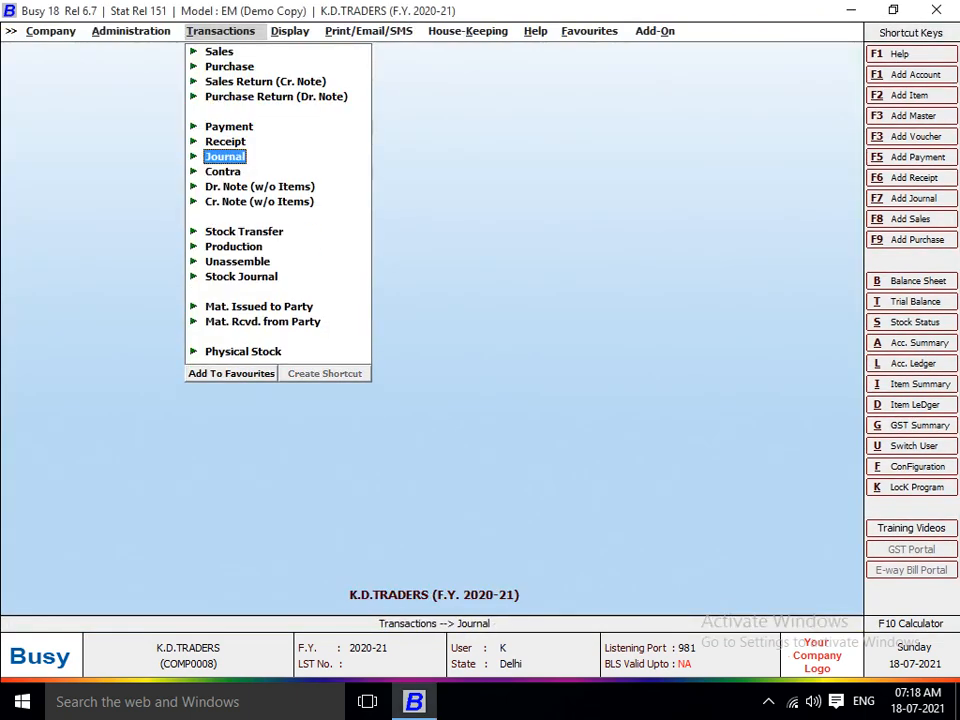
Step: Open the new customer's account master for modification, delete it and leave the account selection
key(Left)
key(Return)
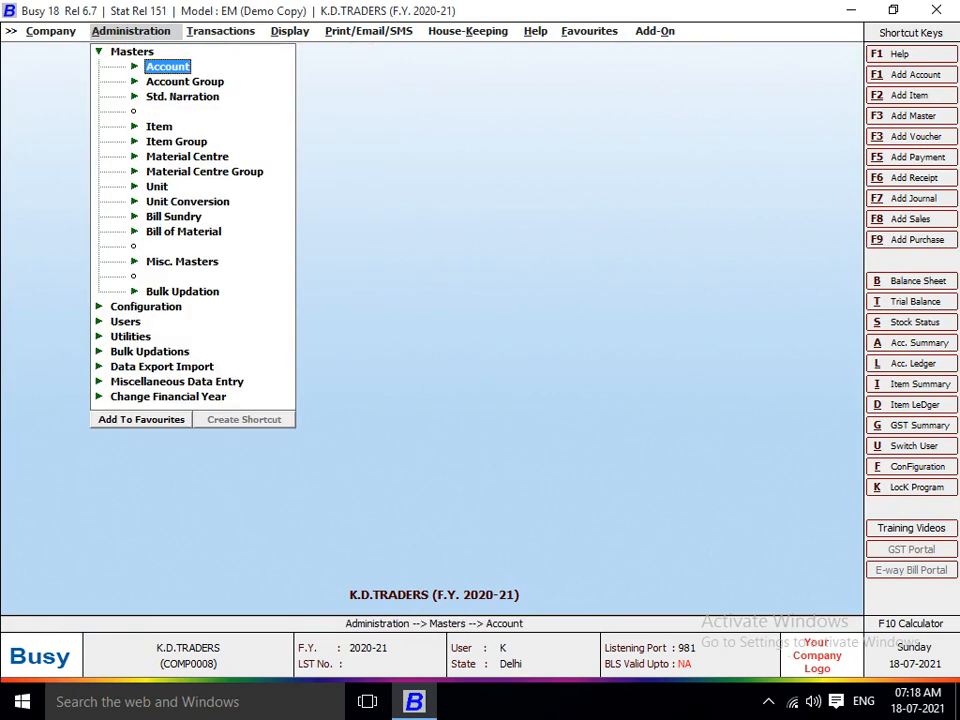
key(Return)
key(Down)
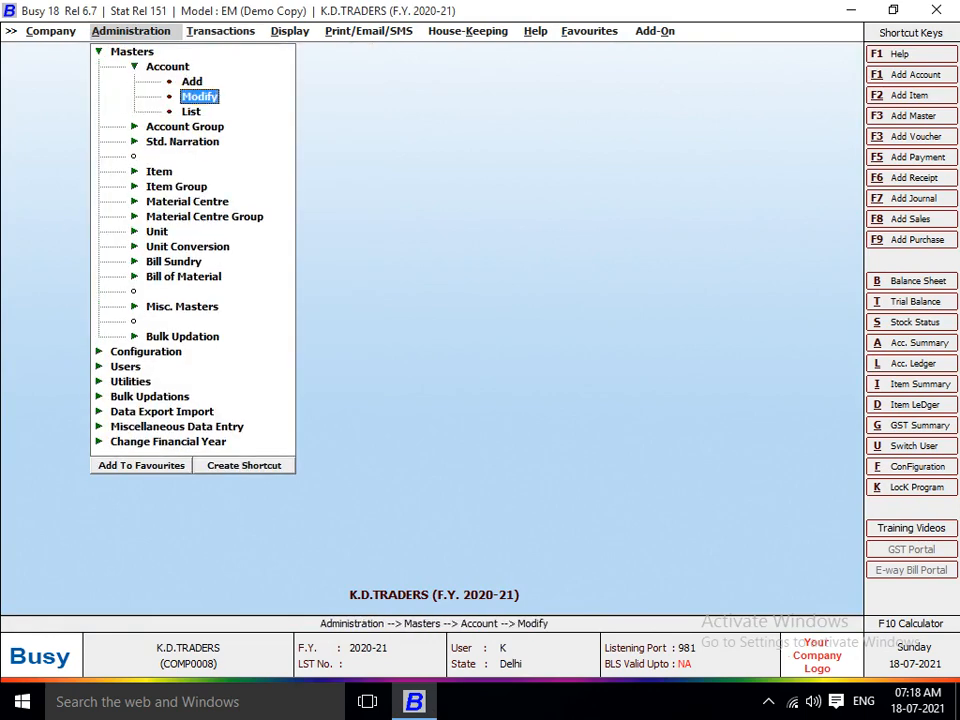
key(Return)
text(RAVI)
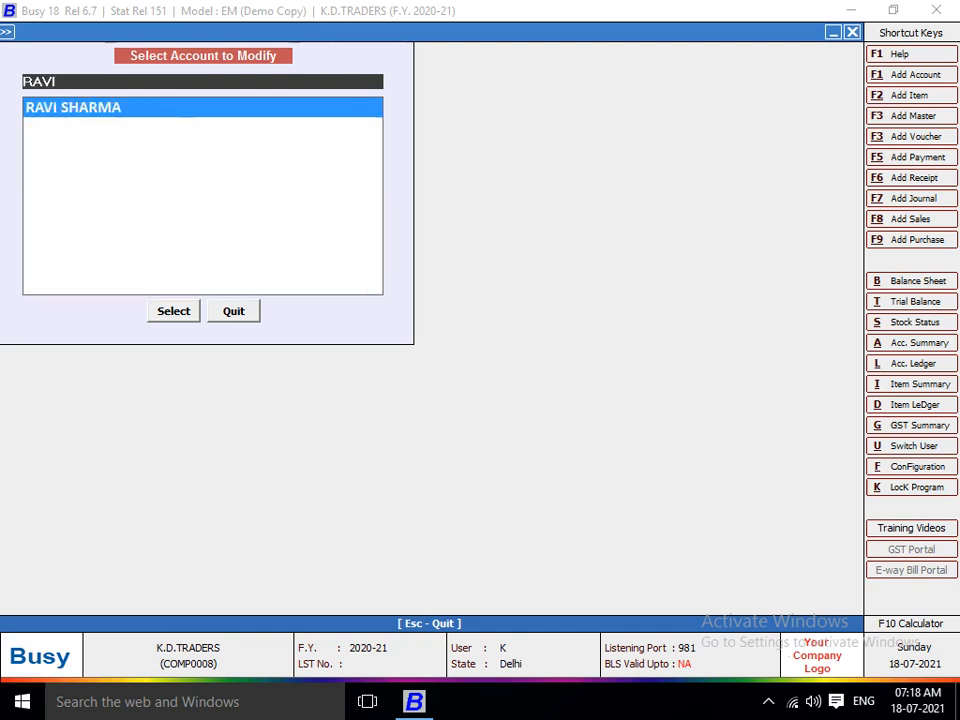
key(Return)
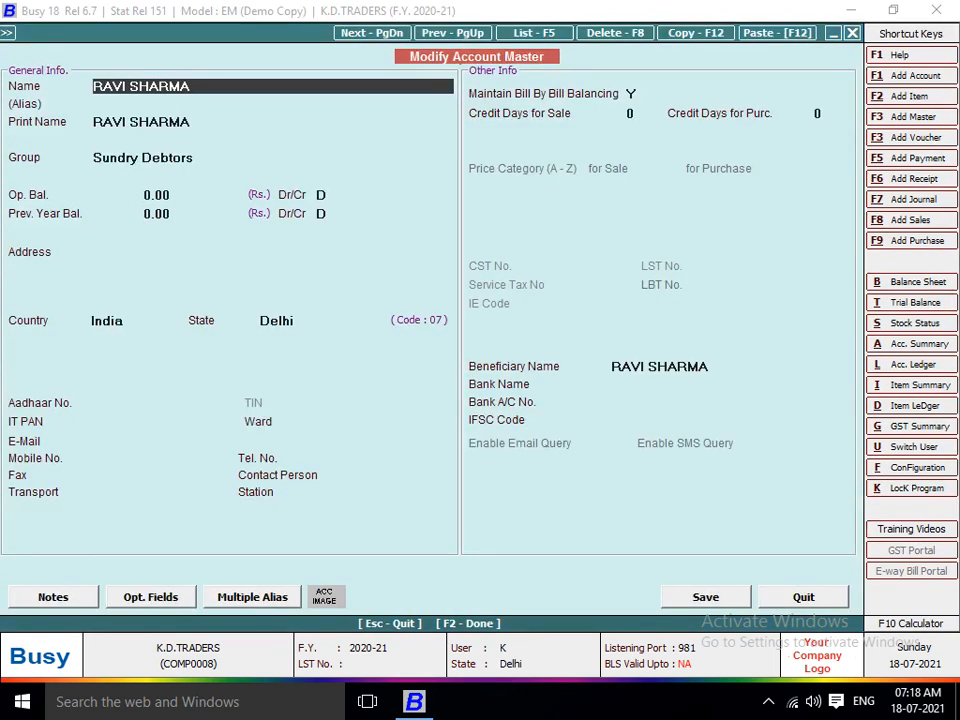
click(615, 33)
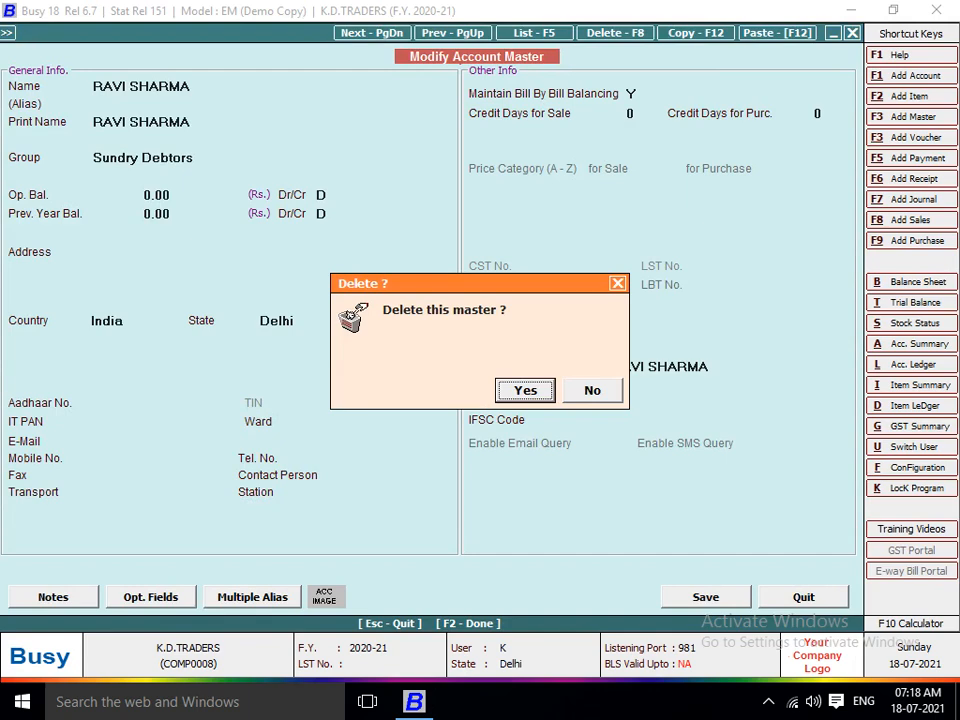
key(Return)
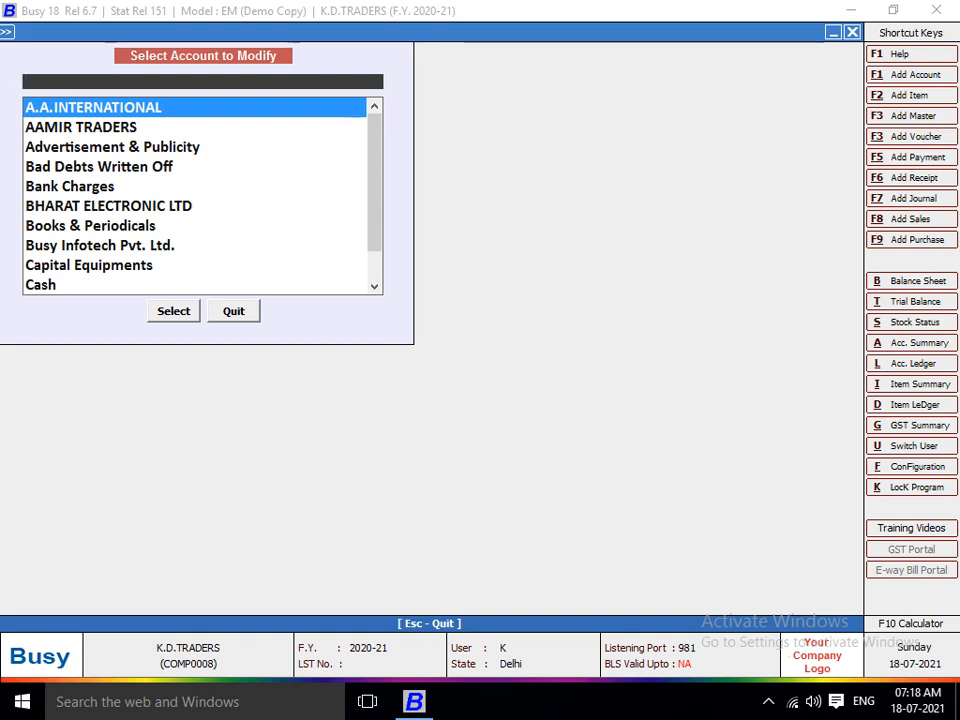
key(Escape)
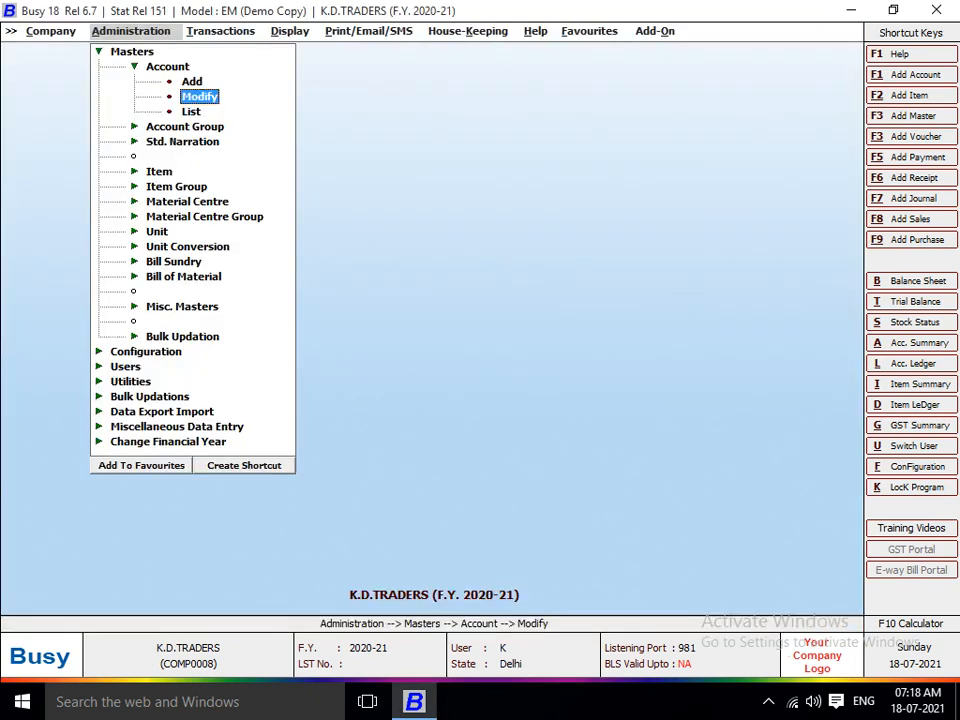
key(Escape)
key(Escape)
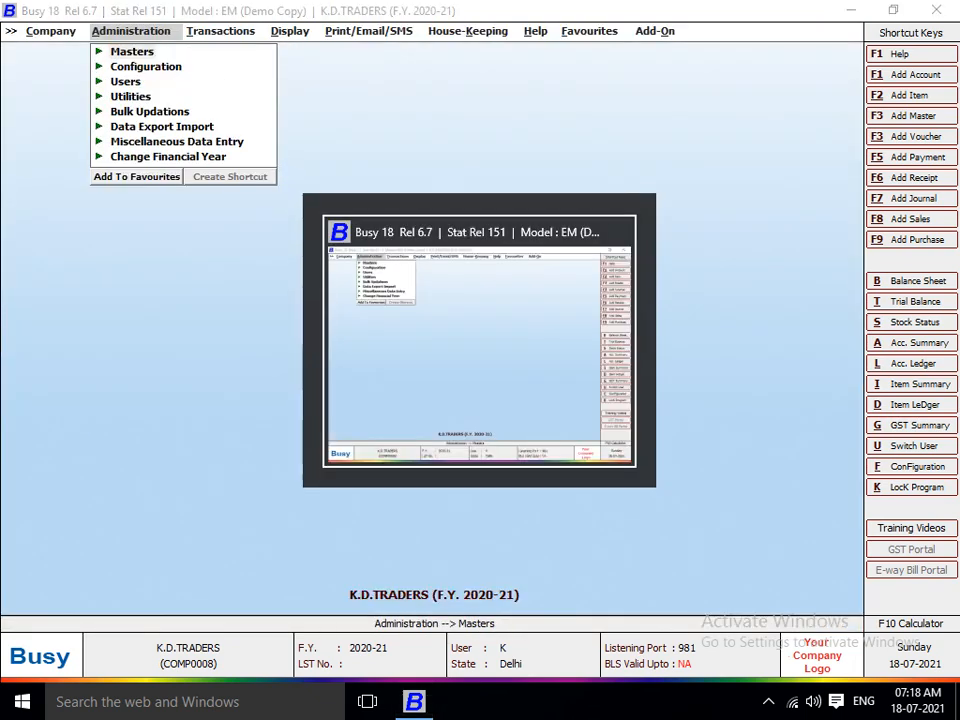
Step: Open the shortcut key reference to review the remaining hot keys for voucher feeding
key(Right)
key(Right)
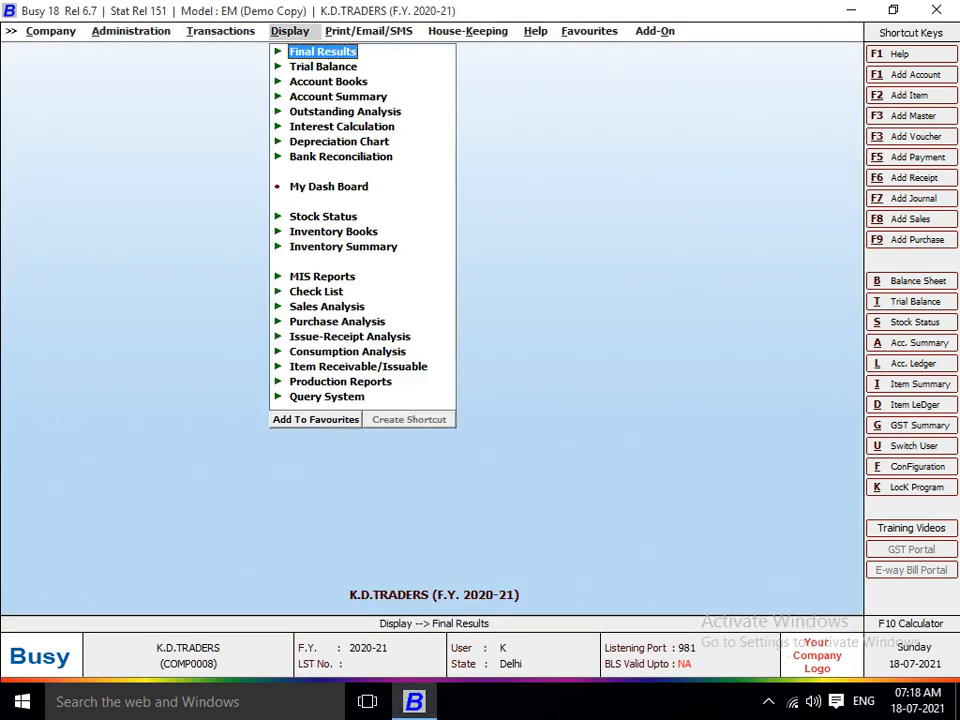
key(Left)
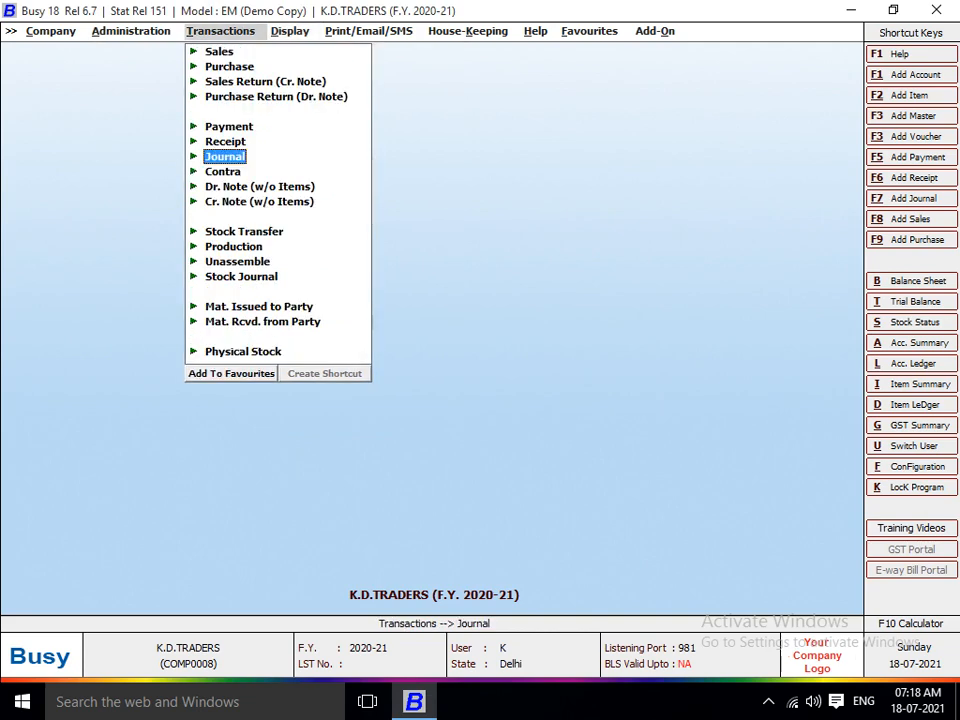
key(Right)
key(Right)
key(Right)
key(Right)
key(Right)
key(Right)
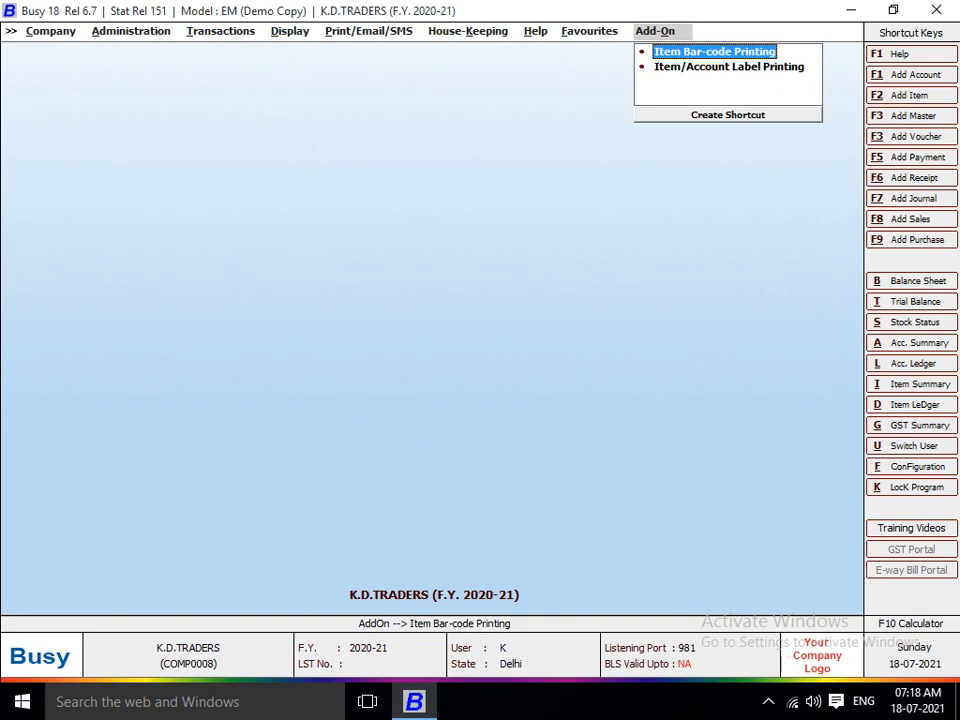
key(Left)
key(Left)
key(Return)
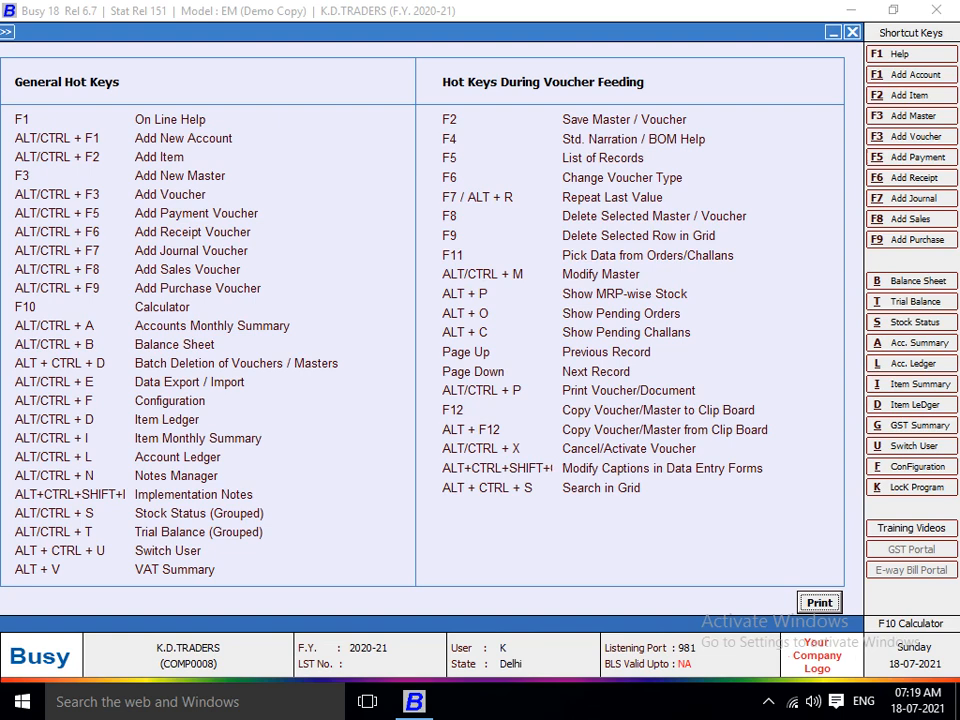
Step: Open the account ledger options from the shortcut key reference, and close both
key(alt+l)
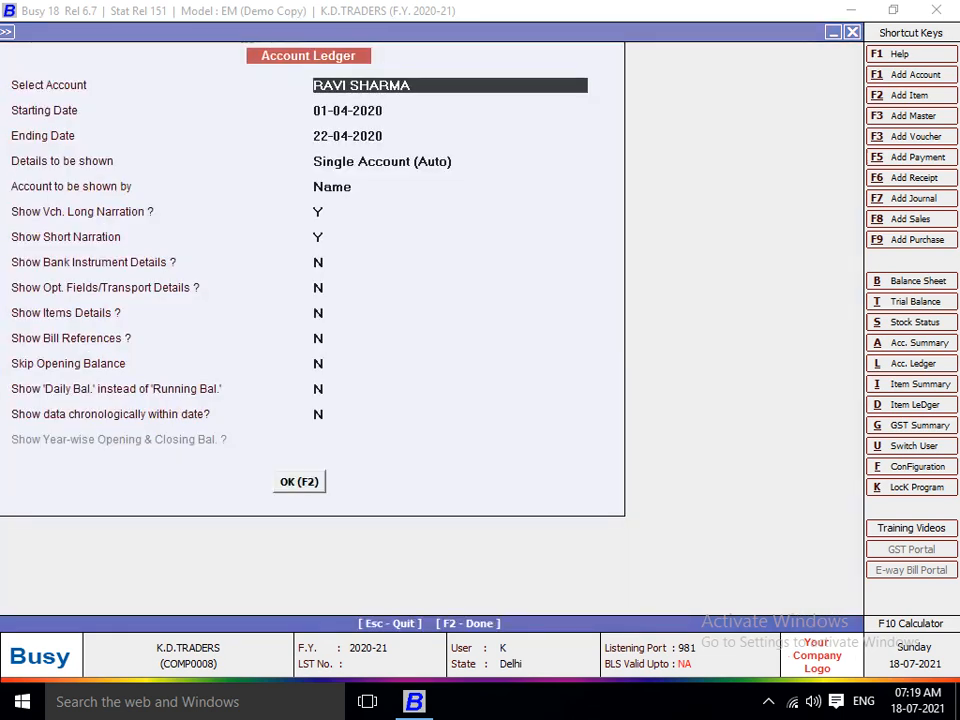
key(Escape)
key(Escape)
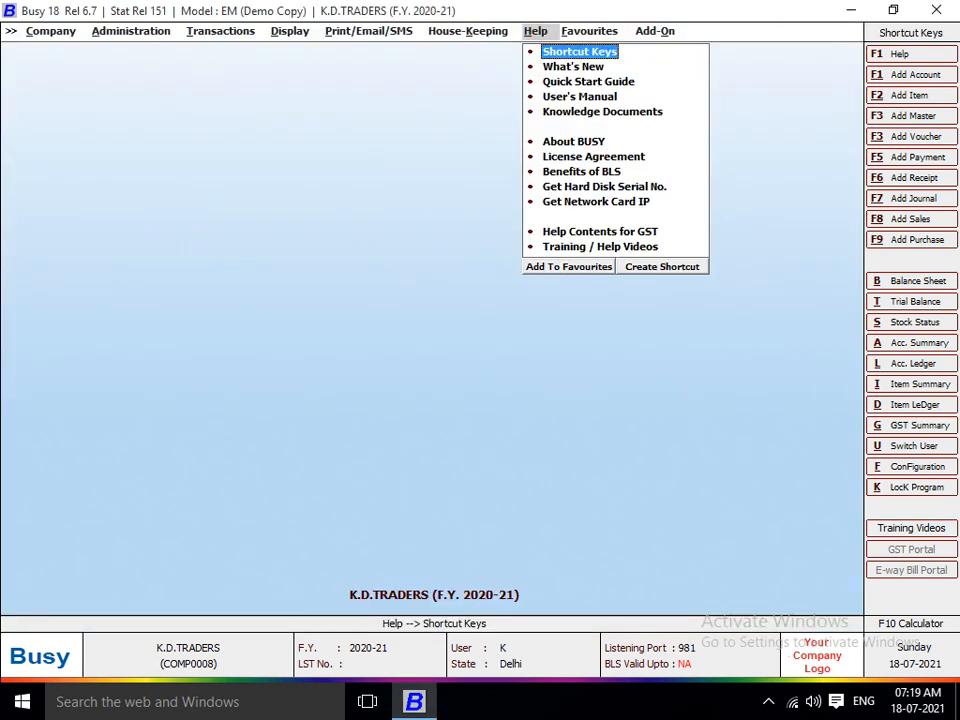
Step: Start a new purchase voucher in series Main dated 16-04-2020
key(Left)
key(Left)
key(Left)
key(Up)
key(Up)
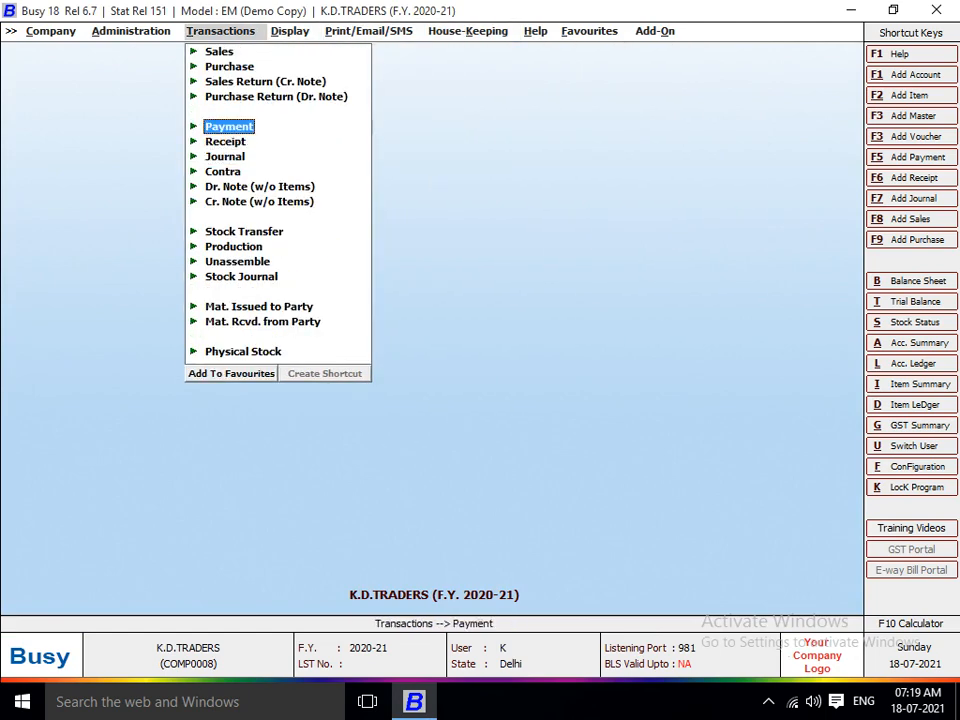
key(Up)
key(Up)
key(Up)
key(Up)
key(Down)
key(Return)
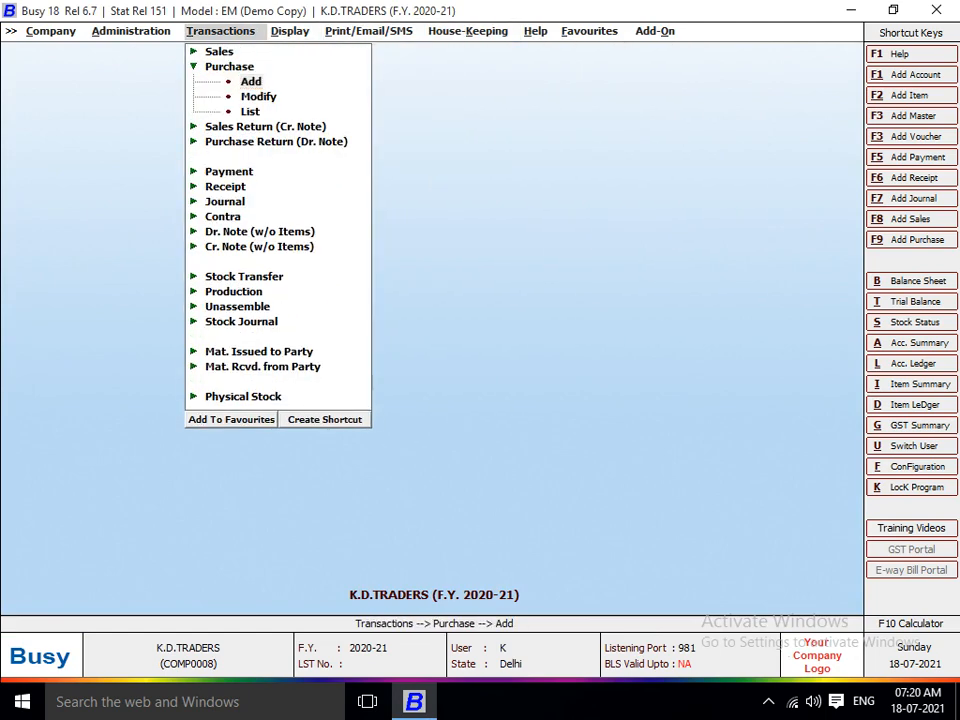
key(Return)
key(Return)
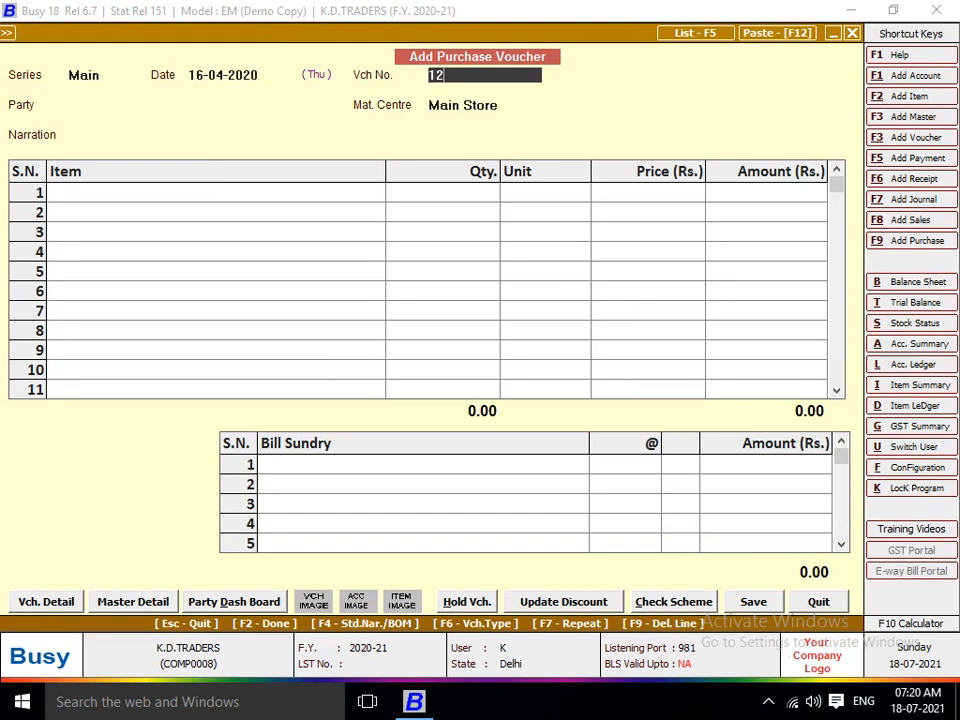
Step: Set the purchase voucher number to 125 and choose A.A.INTERNATIONAL as the party
text(5)
key(Return)
key(space)
key(Down)
key(Up)
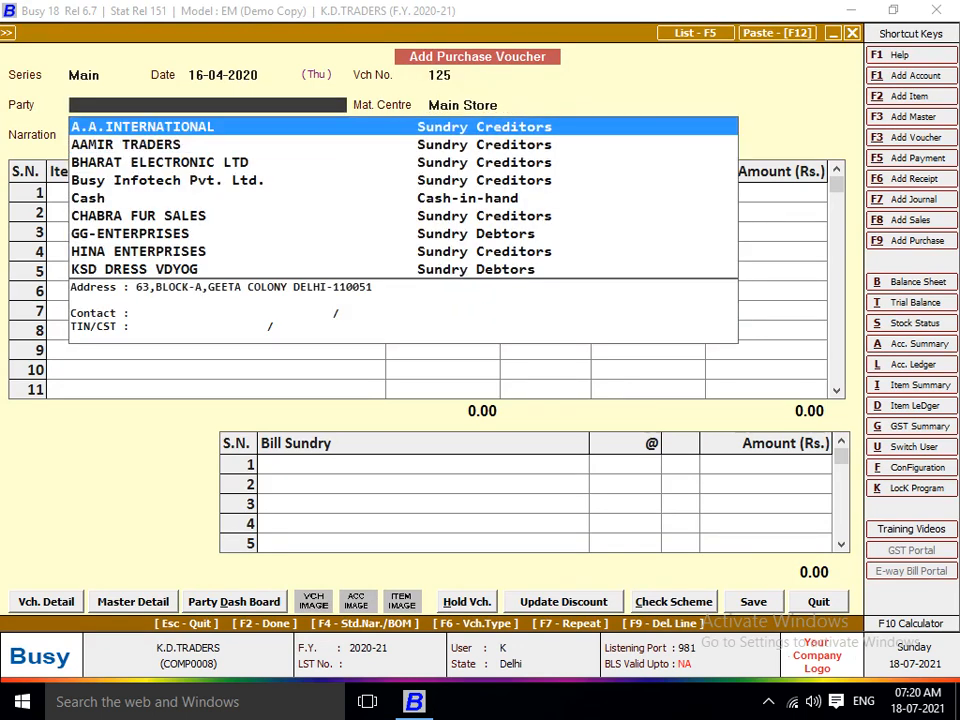
key(Return)
Step: Enter ANTIPILING as the first item with a quantity of 100 Kgs. at 180.00
key(Return)
key(Return)
text(1)
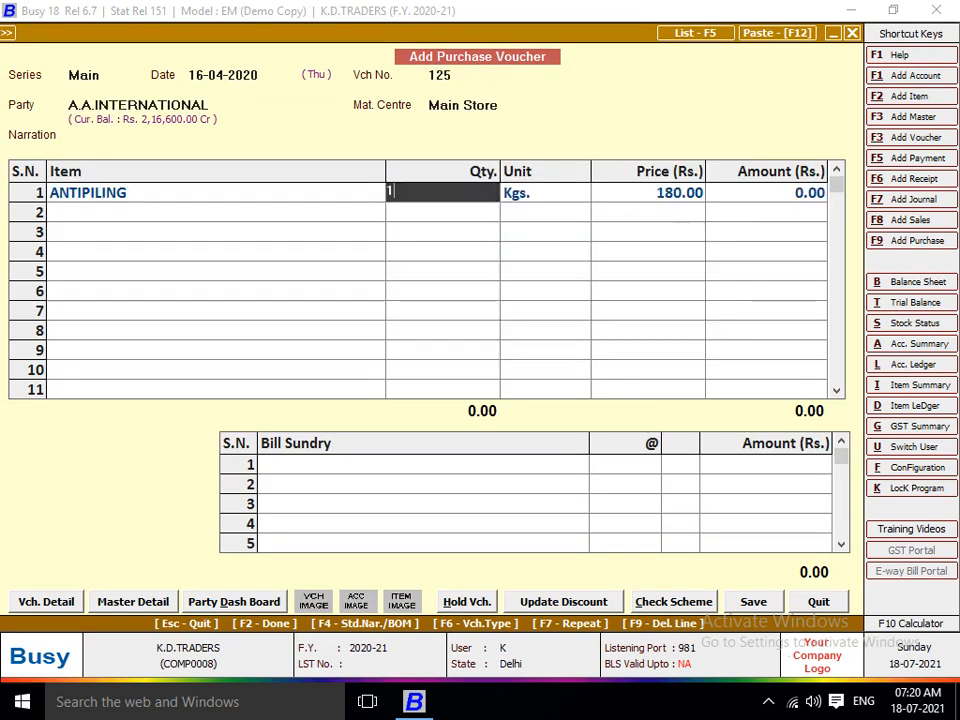
text(00)
key(Return)
key(Return)
key(Return)
key(Return)
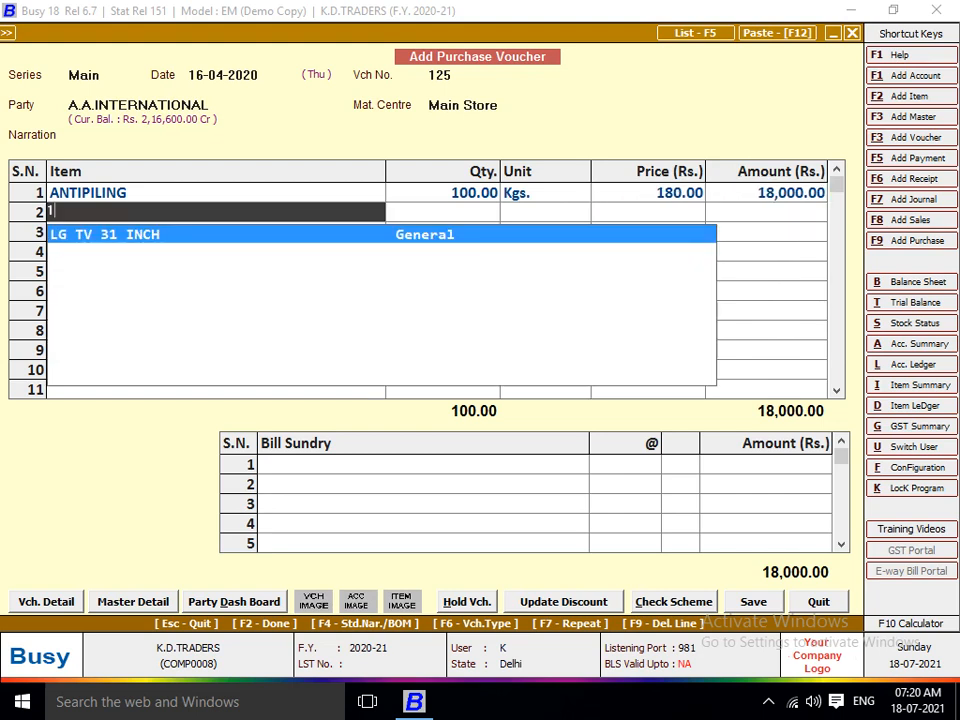
Step: Enter LG TV 31 INCH as the second item with a quantity of 10 Pcs. at 22,000.00
key(Return)
text(10)
key(Return)
key(Return)
key(Return)
key(Return)
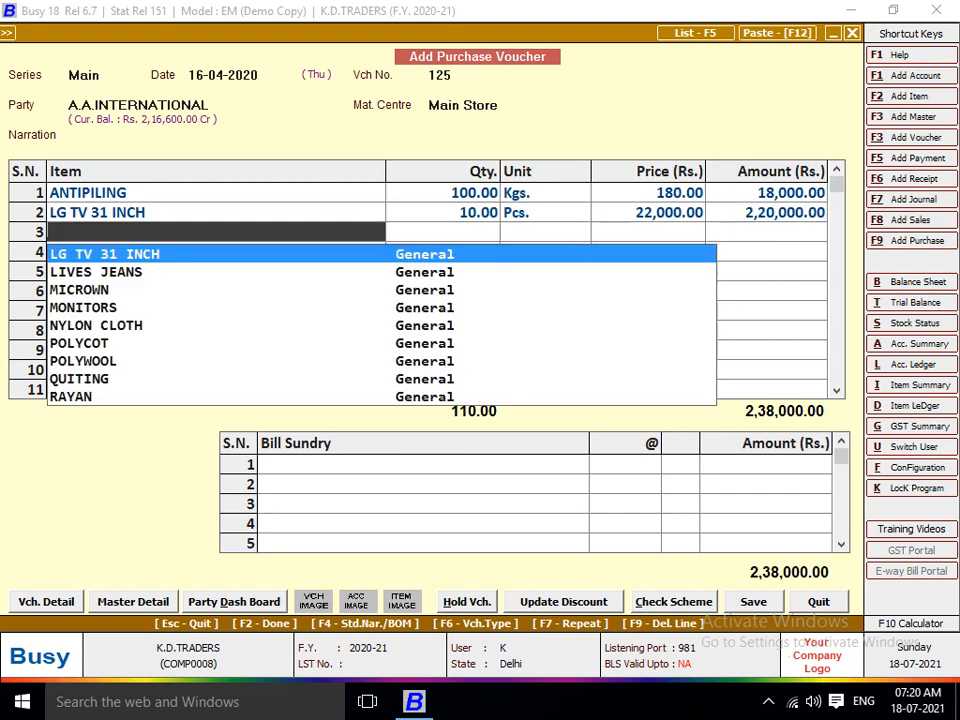
Step: Enter LIVES JEANS as the third item with a quantity of 10 Pcs
key(Down)
key(Return)
text(10)
key(Return)
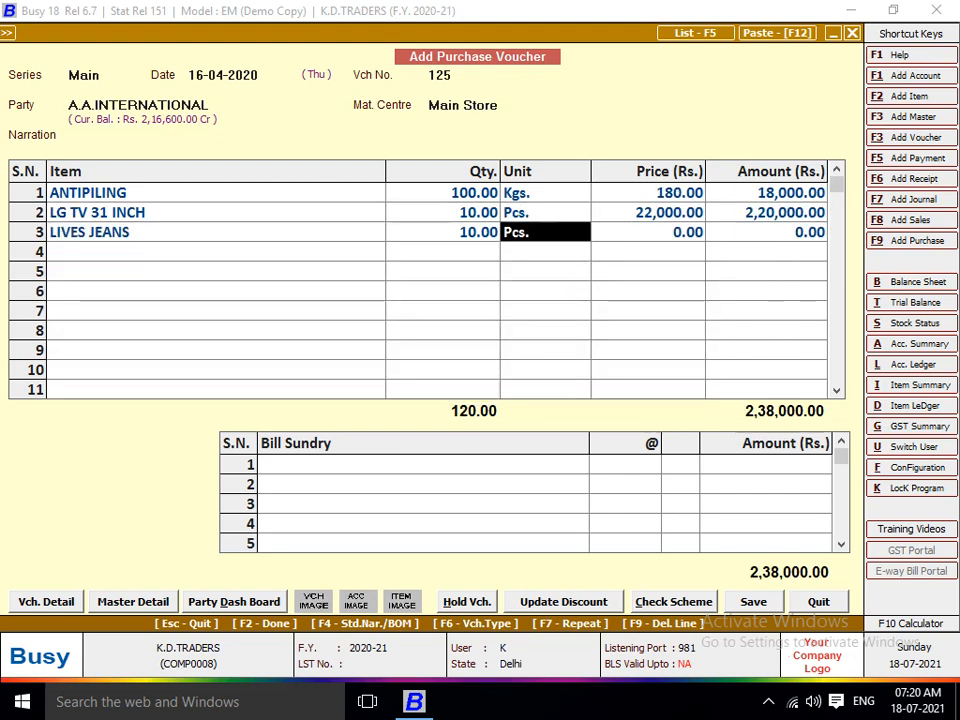
Step: Select the LG TV 31 INCH row, and quit the purchase voucher without saving it
key(Left)
key(Left)
key(Up)
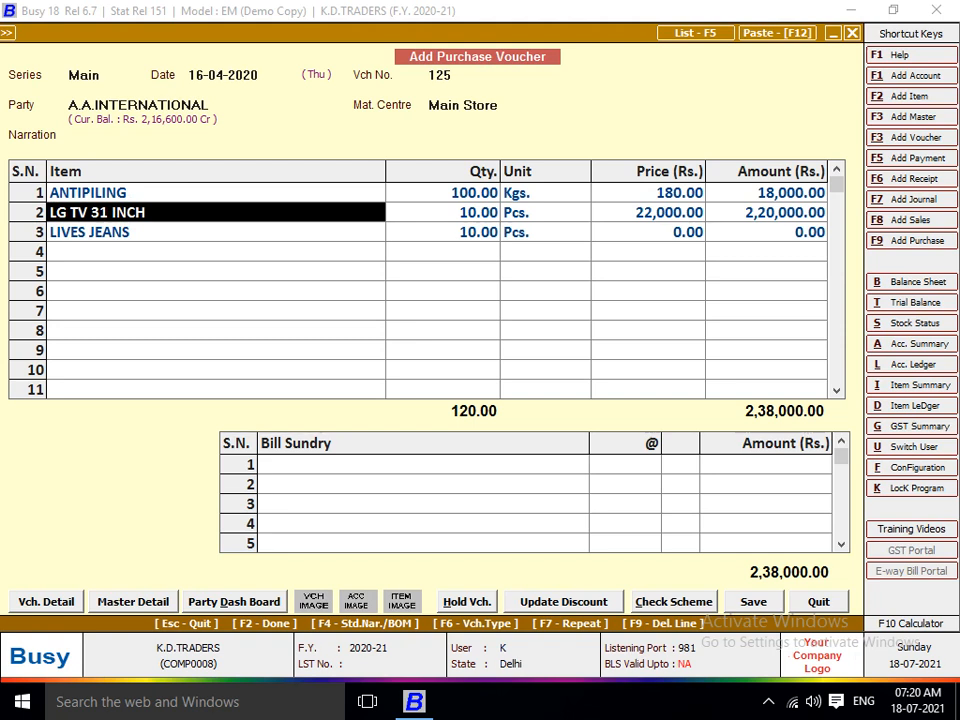
key(Escape)
key(Left)
key(Return)
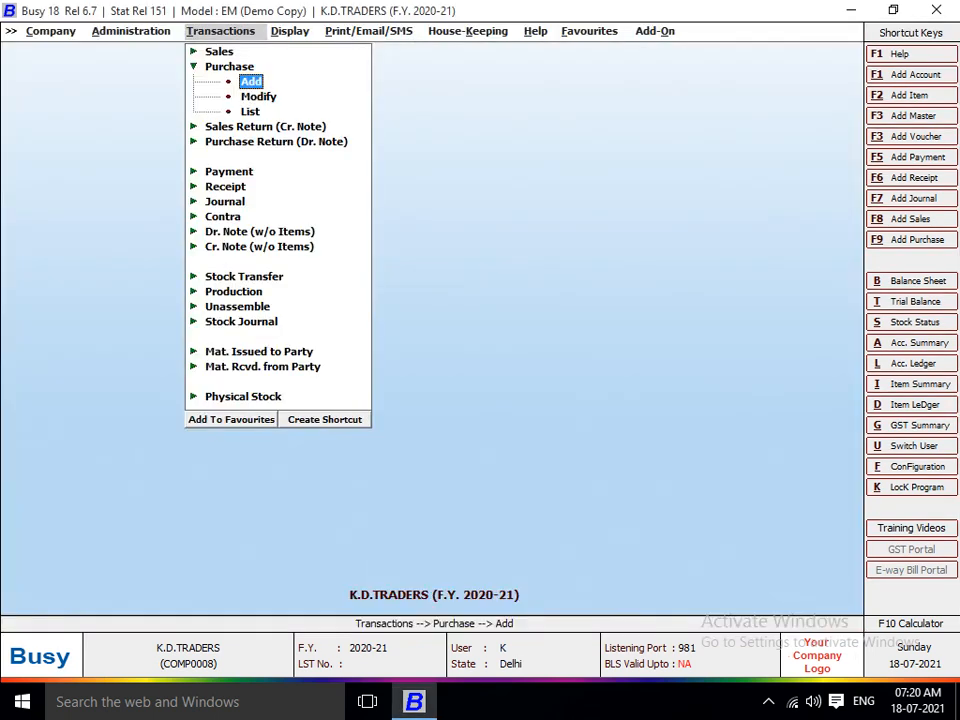
Step: Open the shortcut keys reference and review the hot keys for voucher feeding
key(Right)
key(Right)
key(Right)
key(Right)
key(Right)
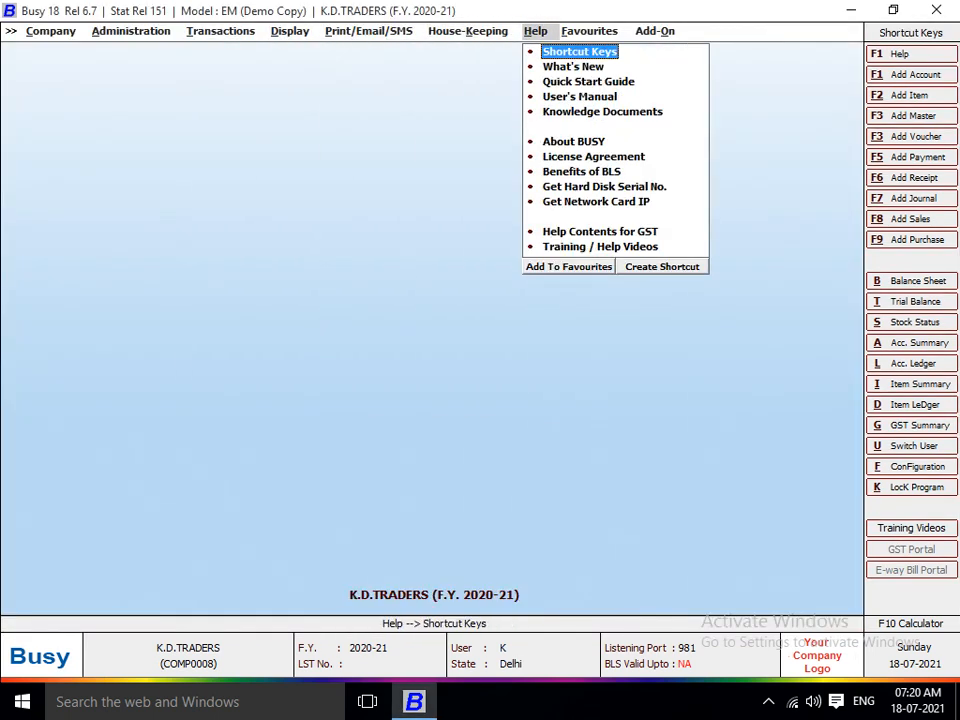
key(Left)
key(Return)
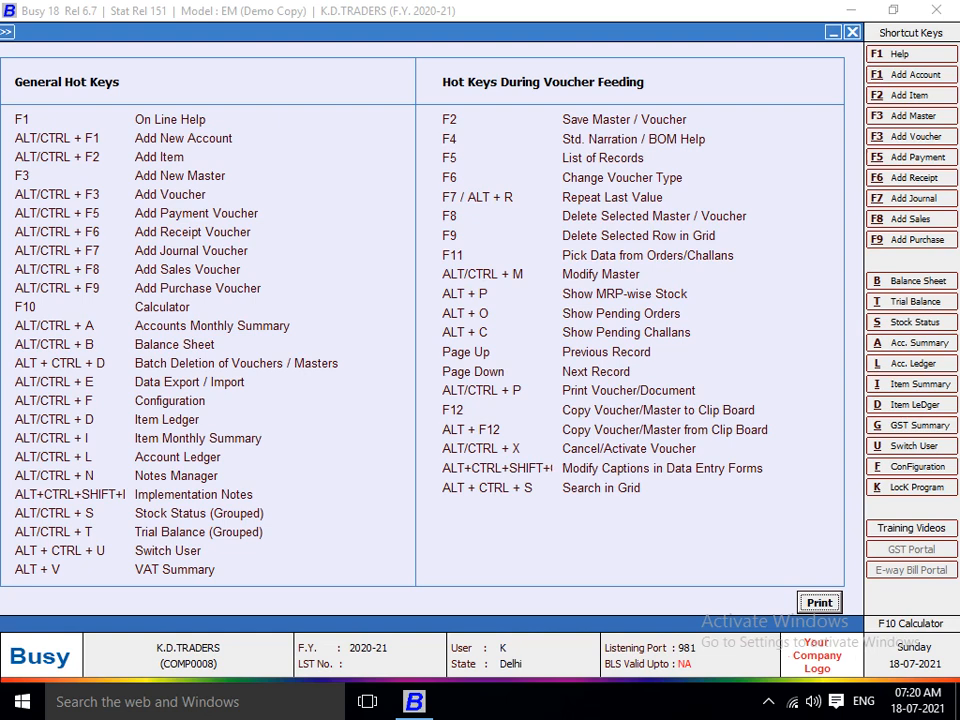
Step: Close the shortcut keys reference and start a new purchase voucher
key(Escape)
key(Left)
key(Left)
key(Left)
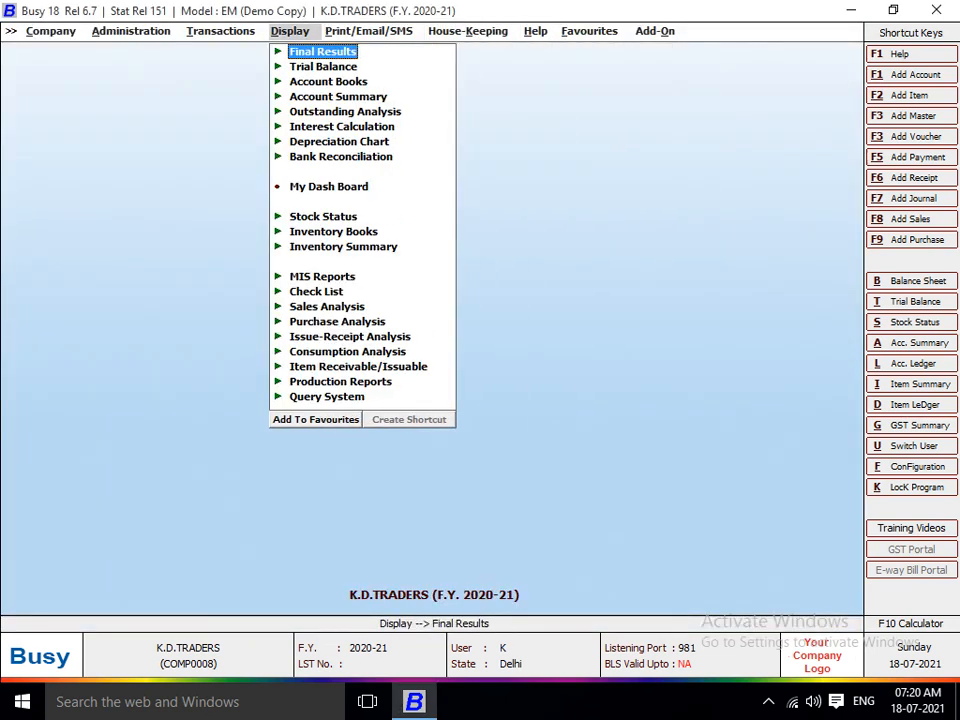
key(Left)
key(Return)
key(Return)
key(Return)
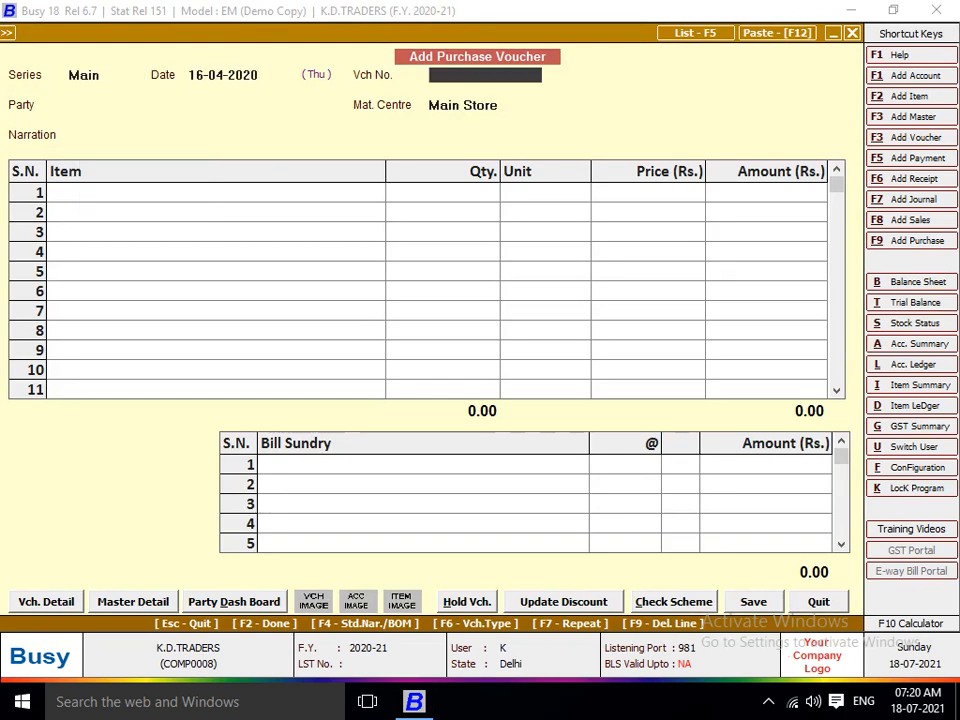
Step: Set the purchase voucher number to 122 and choose A.A.INTERNATIONAL as the party
key(Return)
key(Return)
text(122)
key(Return)
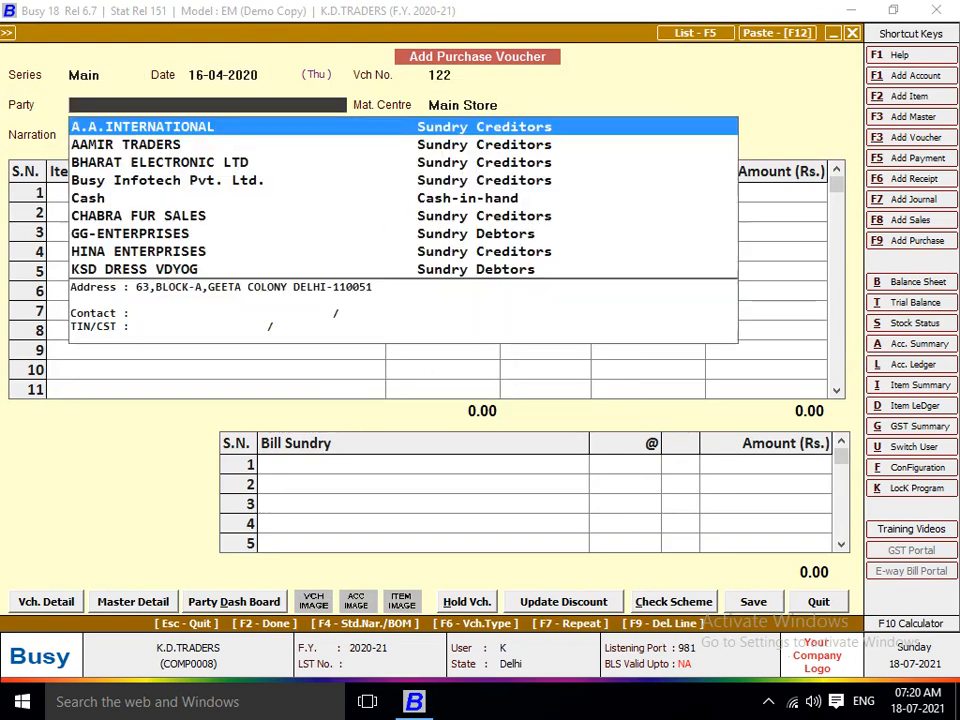
key(Return)
key(Up)
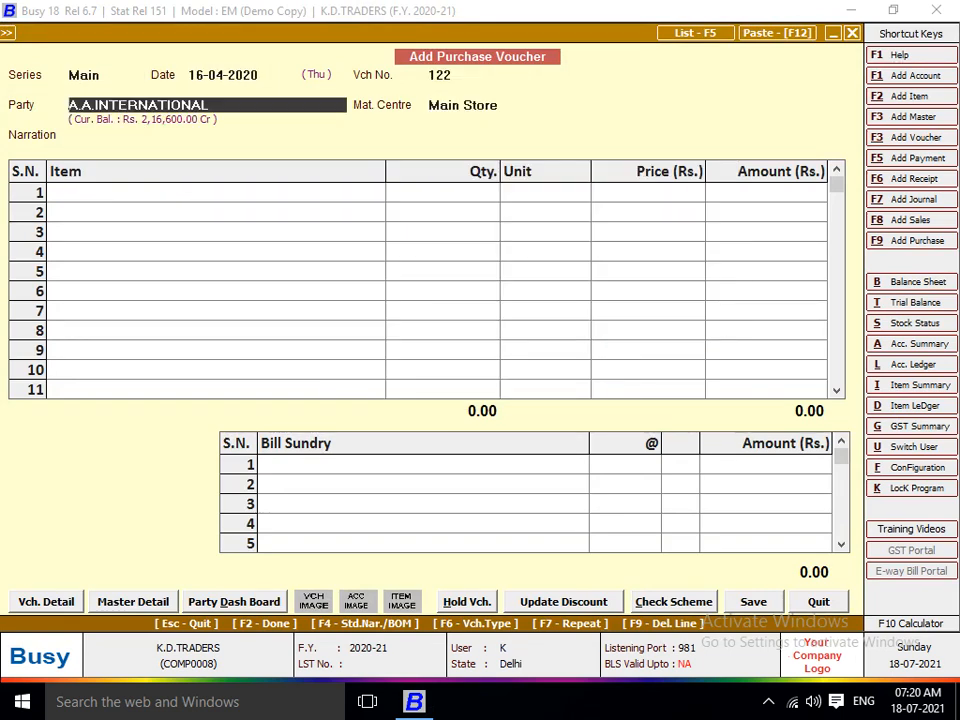
Step: Open the A.A.INTERNATIONAL account master for modification from the voucher and from the account ledger options, and close it unchanged
key(alt+m)
key(alt+l)
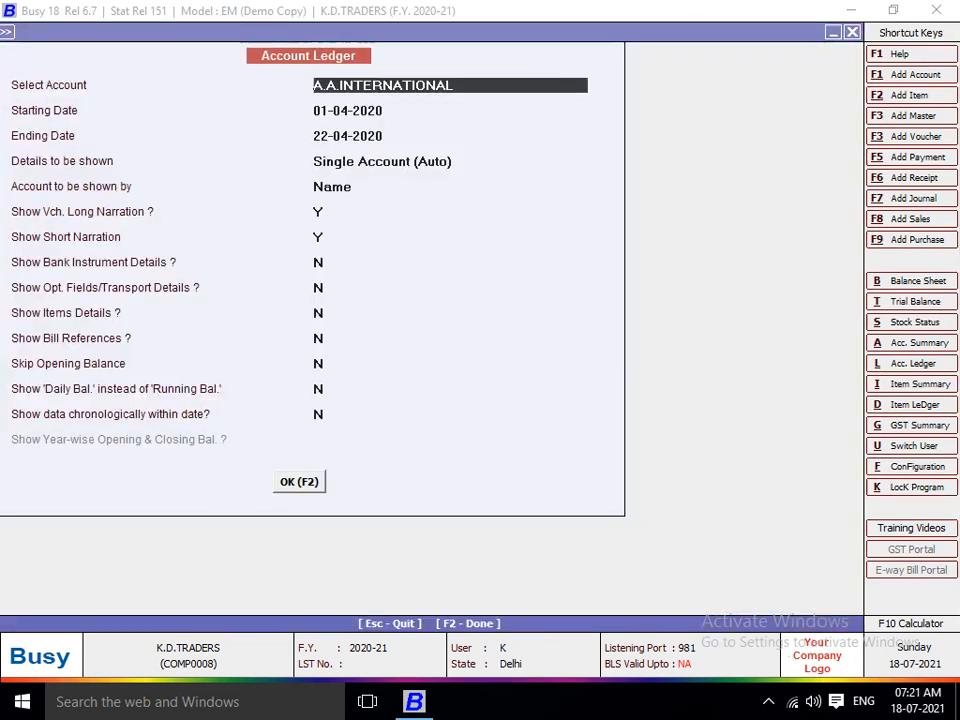
key(alt+m)
key(Escape)
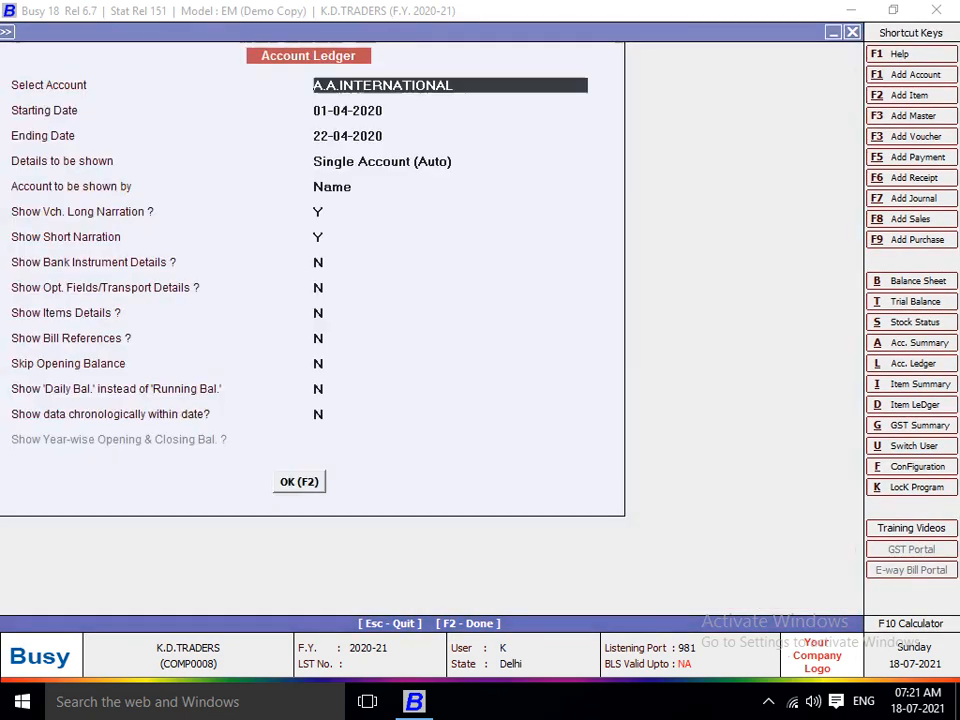
Step: Select DESIGNER CLOTHES in the stock ledger options, open its item master for modification, and close it unchanged
key(alt+d)
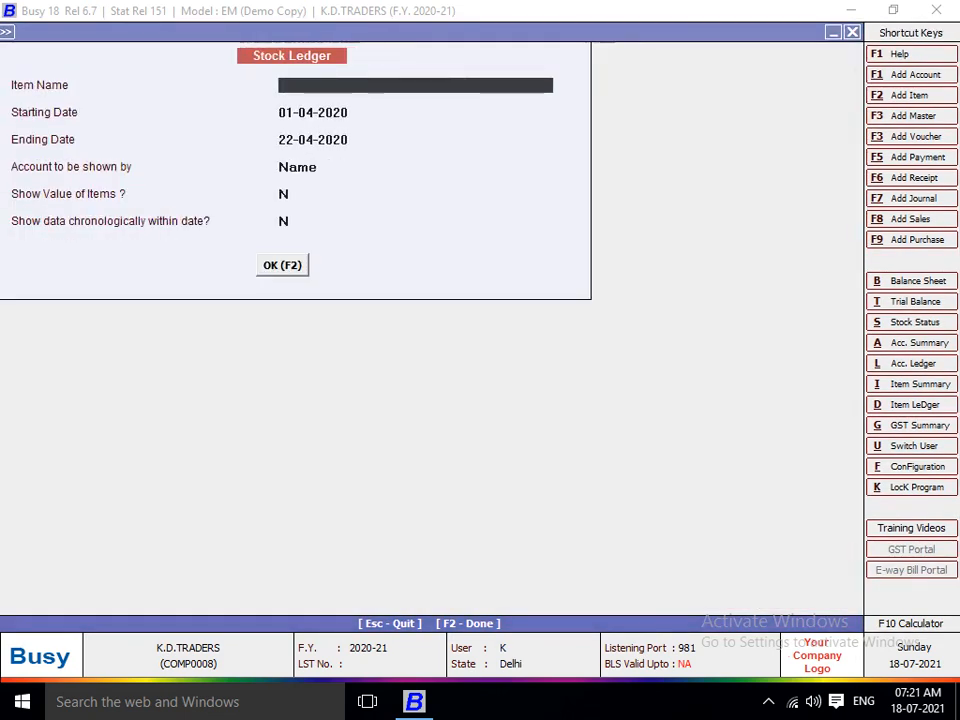
key(Return)
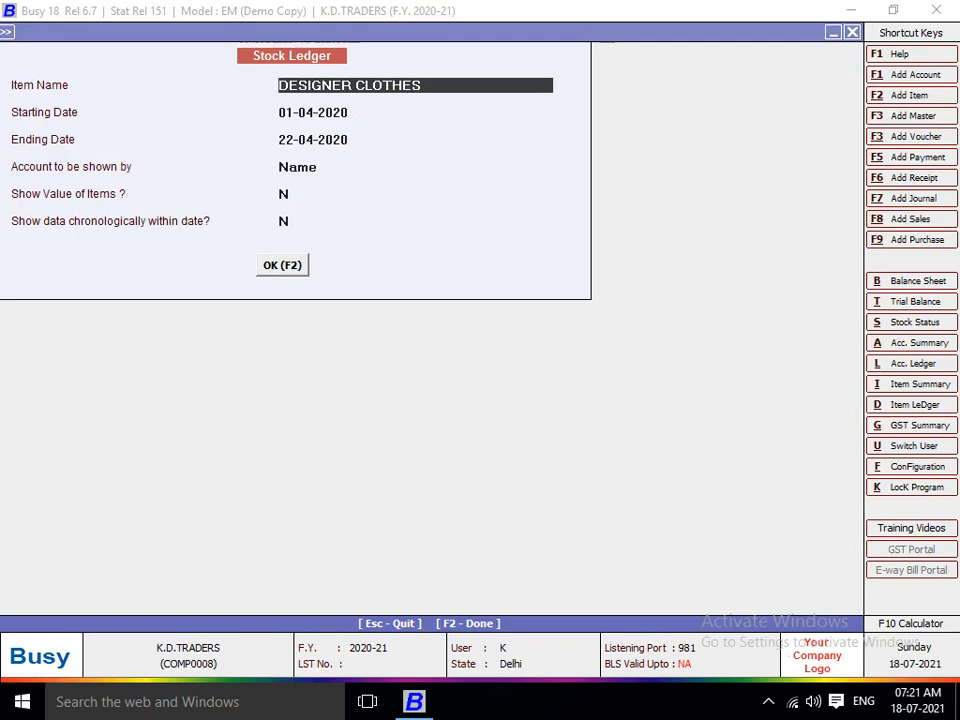
key(alt+m)
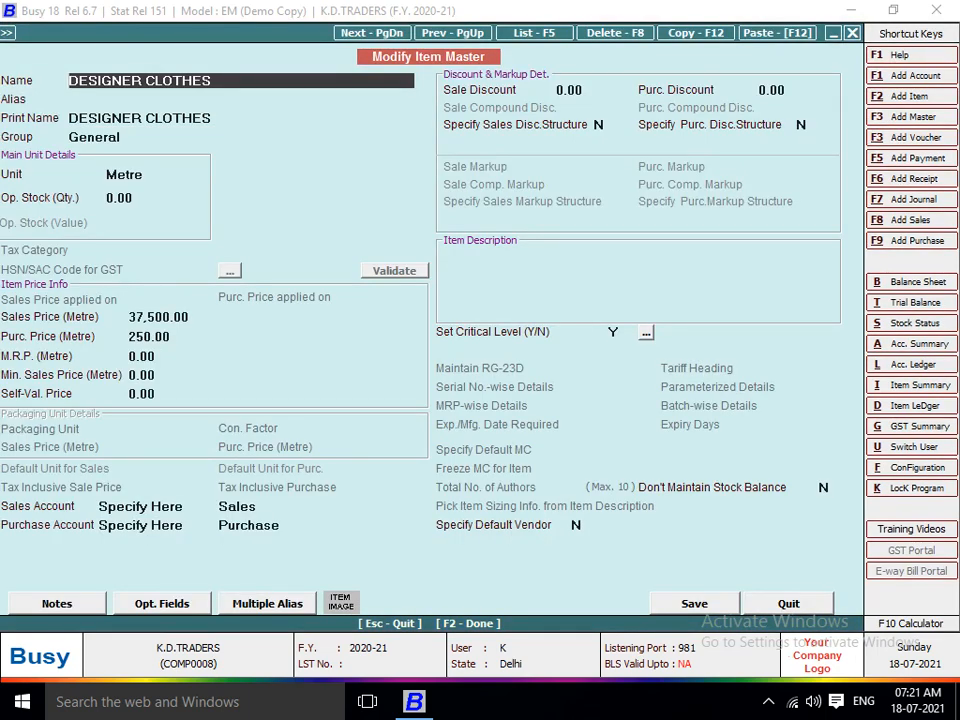
key(Escape)
key(Escape)
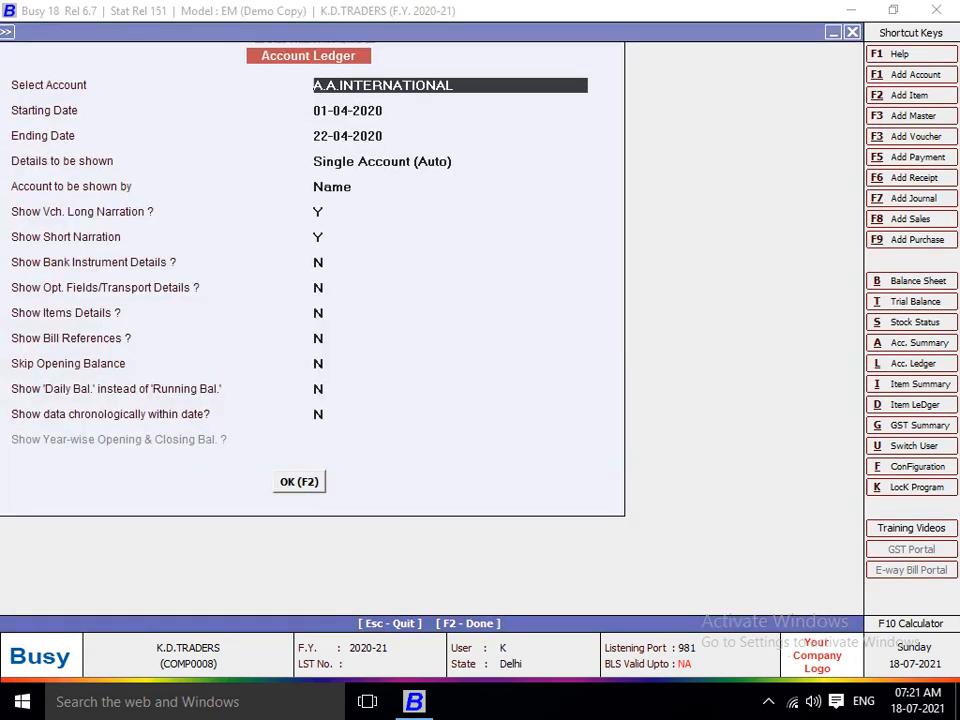
Step: Leave the account ledger options and quit the purchase voucher without saving it
key(Escape)
key(Escape)
key(Return)
Step: Reopen the shortcut keys reference and check the keys for previous and next records
key(Left)
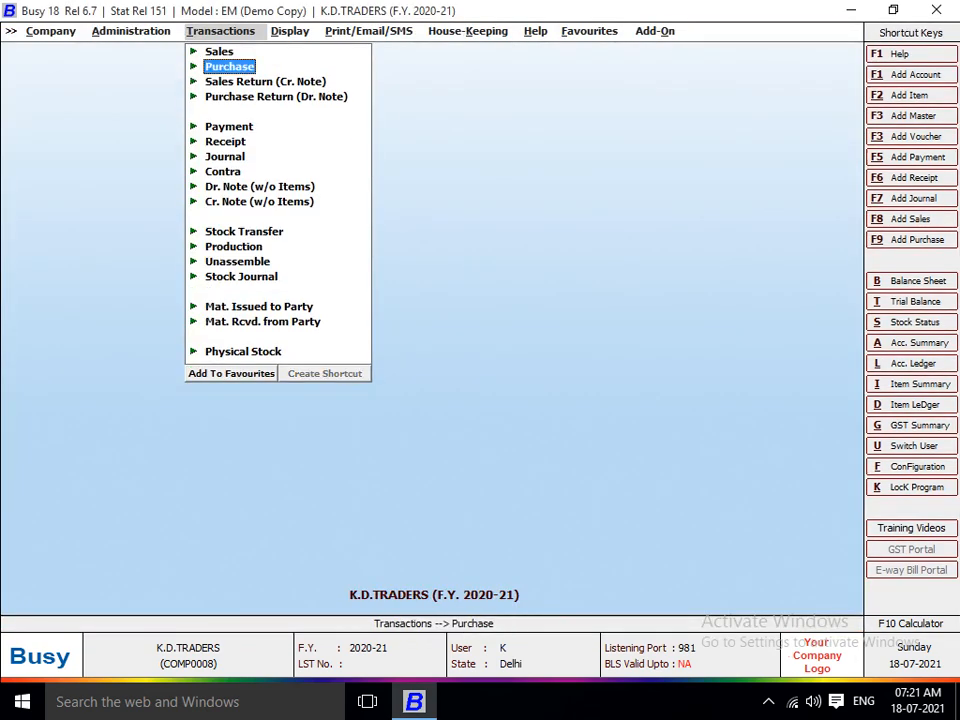
key(Right)
key(Right)
key(Right)
key(Right)
key(Return)
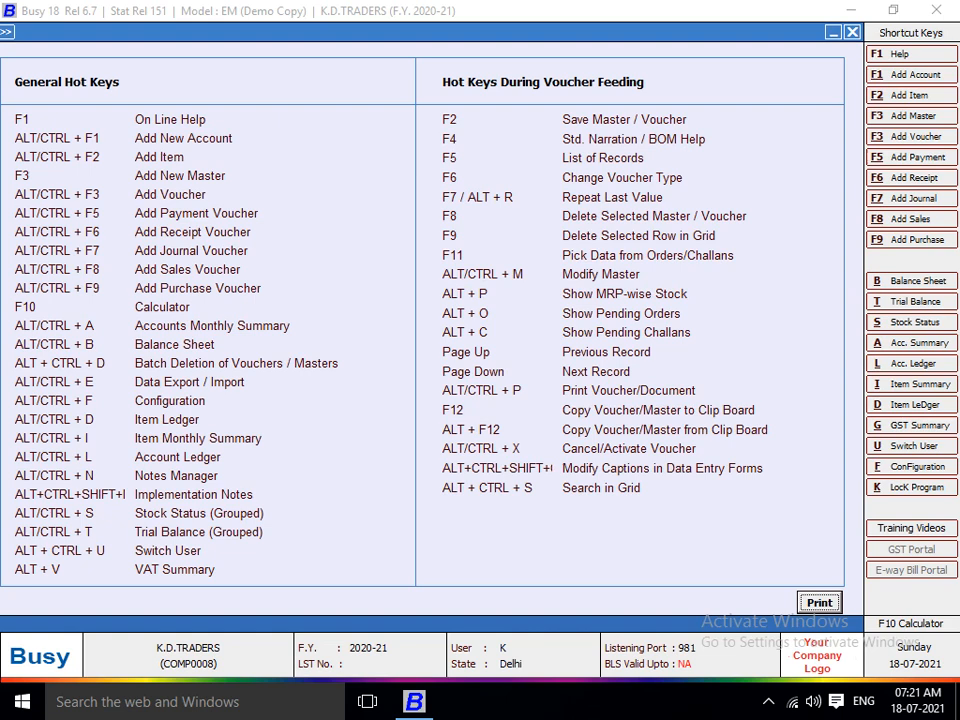
Step: Display the Purchase account's ledger and open its first voucher, for SHIVA TRADERS
key(alt+l)
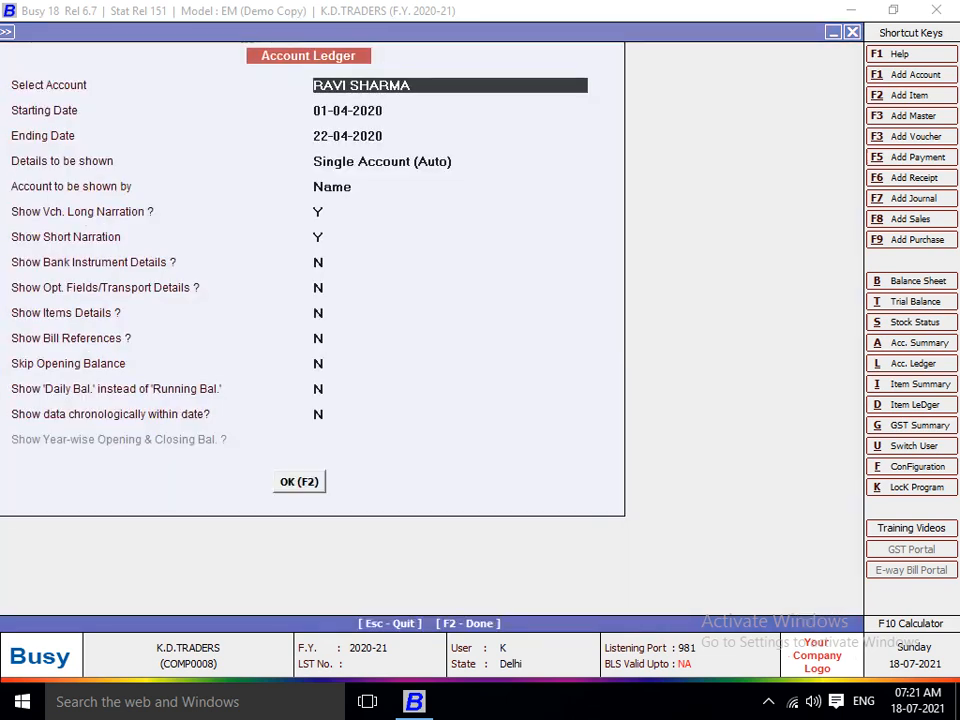
text(PUR)
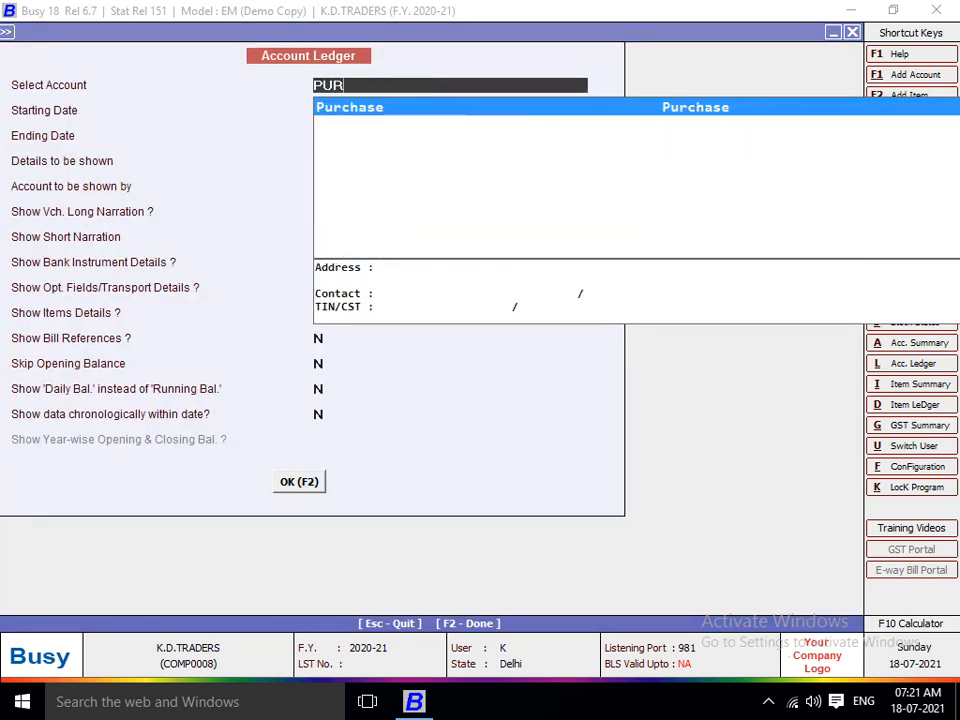
key(Return)
key(F2)
key(Return)
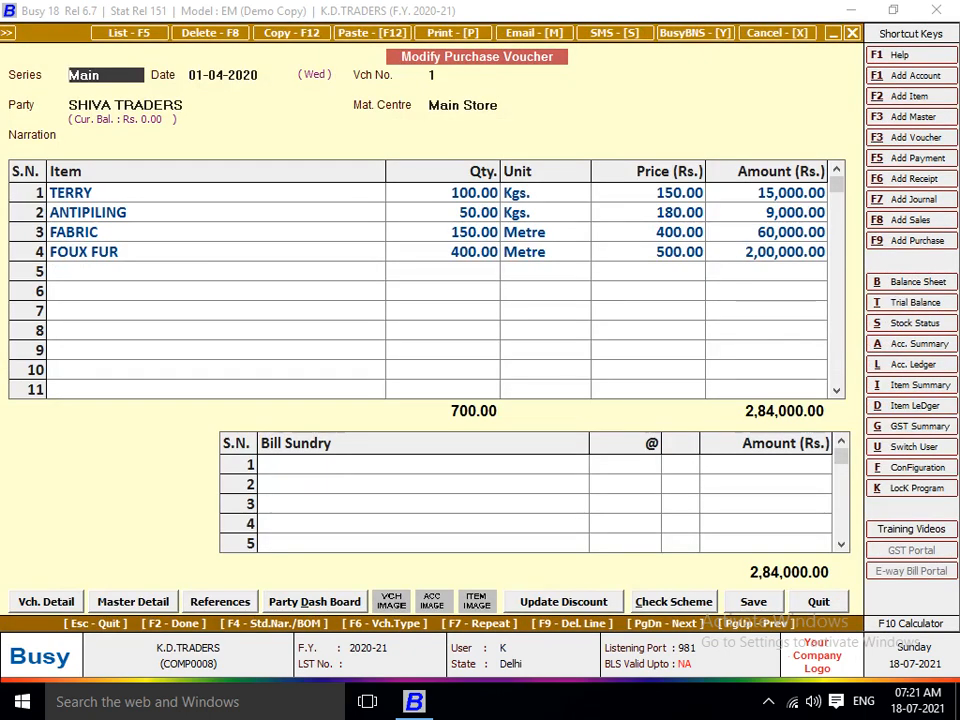
Step: Browse forward through the saved purchase vouchers to voucher 852 dated 15-04-2020
key(Page_Down)
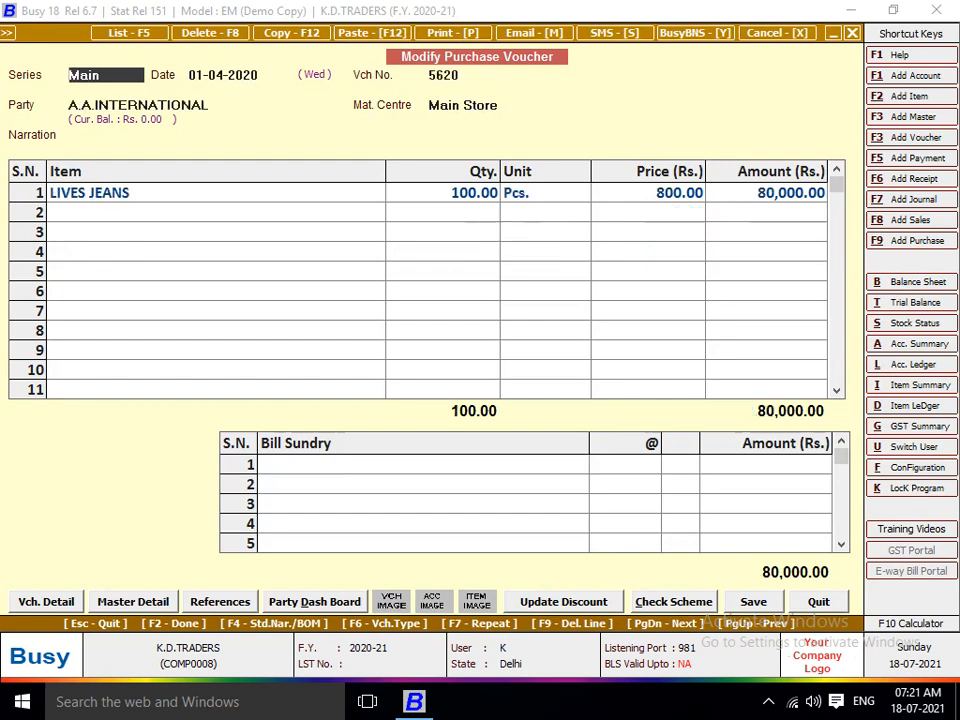
key(Page_Down)
key(Page_Down)
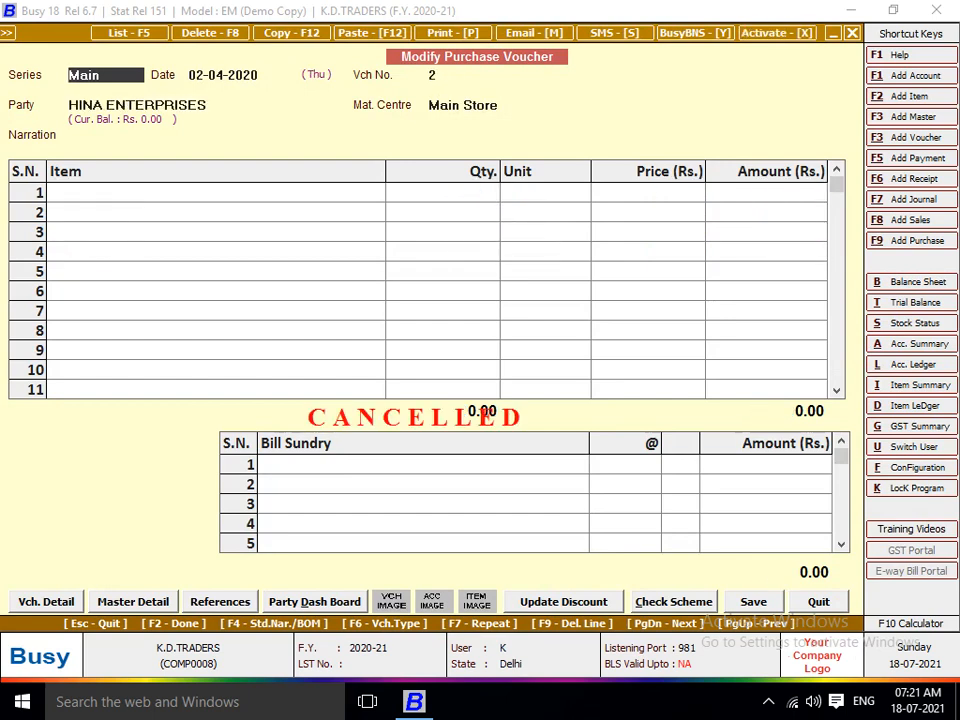
key(Page_Down)
key(Page_Down)
key(Page_Down)
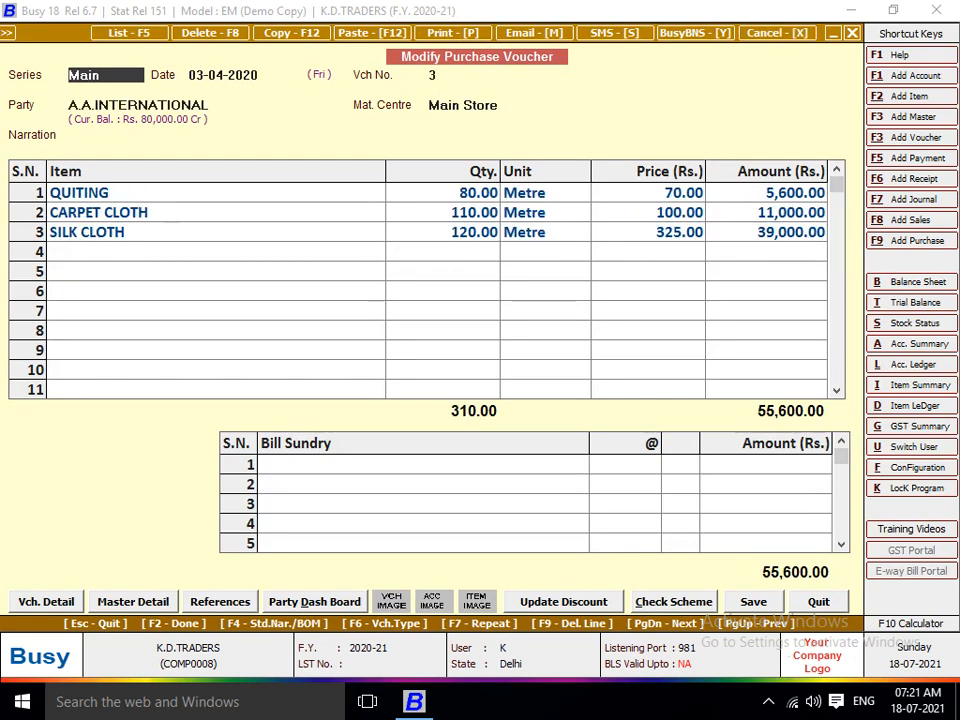
key(Page_Down)
key(Page_Down)
key(Page_Down)
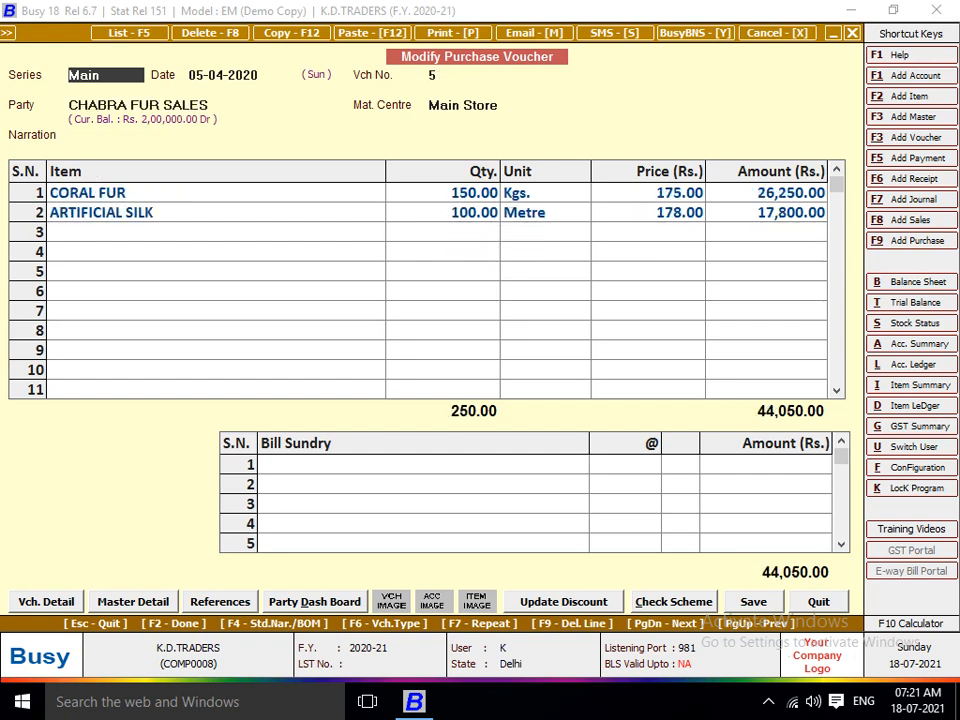
key(Page_Down)
key(Page_Down)
key(Page_Down)
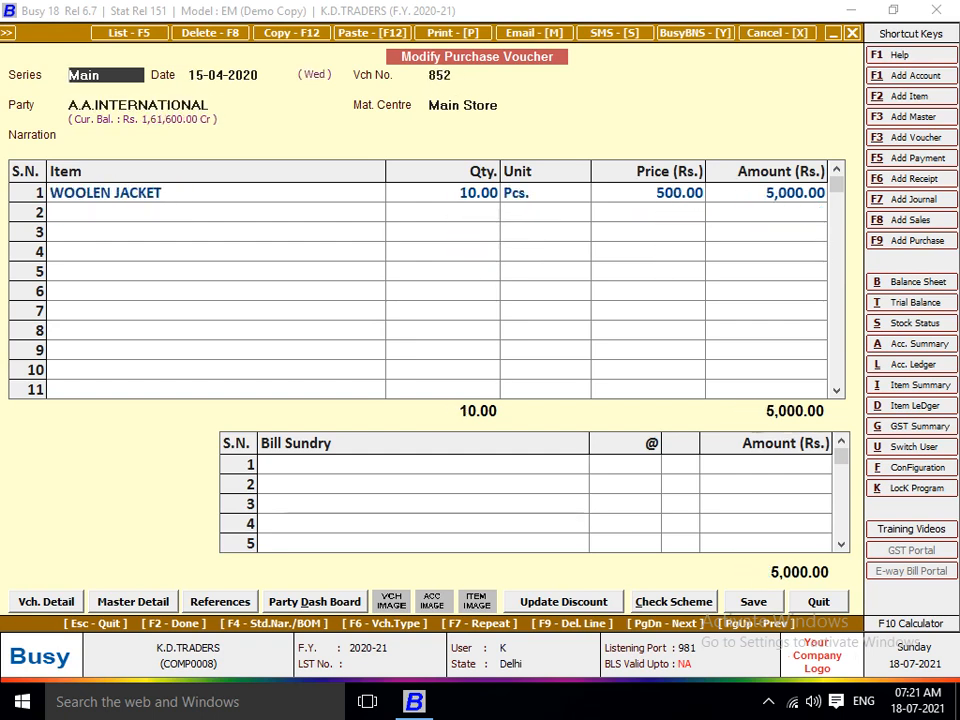
Step: Browse backward through the purchase vouchers to the first record, voucher 1
key(Page_Up)
key(Page_Up)
key(Page_Up)
key(Page_Up)
key(Page_Up)
key(Page_Up)
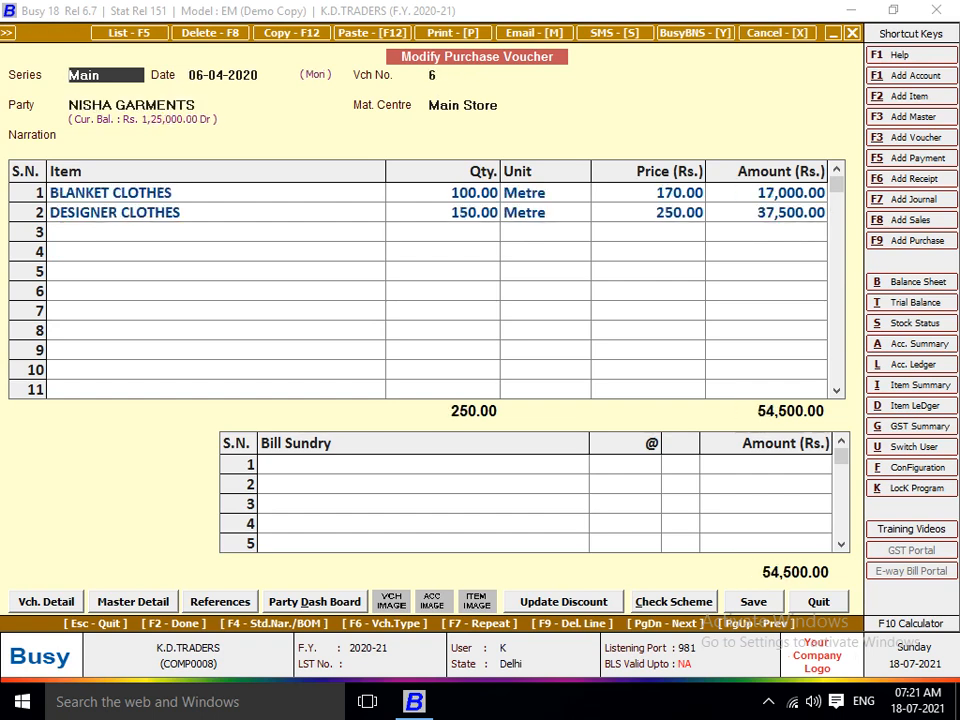
key(Page_Up)
key(Page_Up)
key(Page_Up)
key(Page_Up)
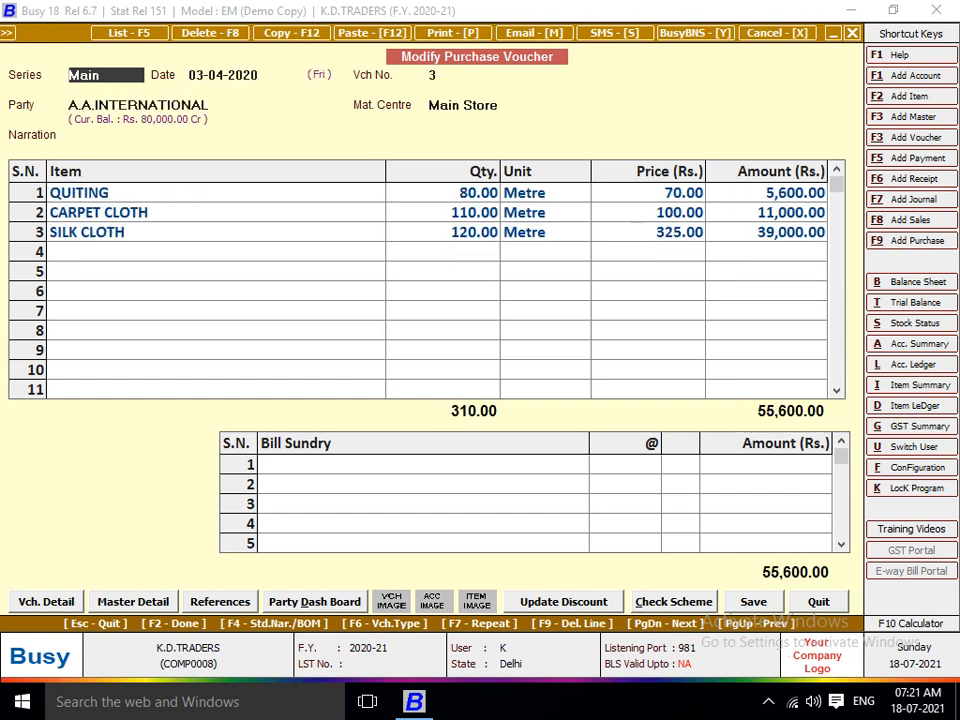
key(Page_Up)
key(Page_Up)
key(Page_Up)
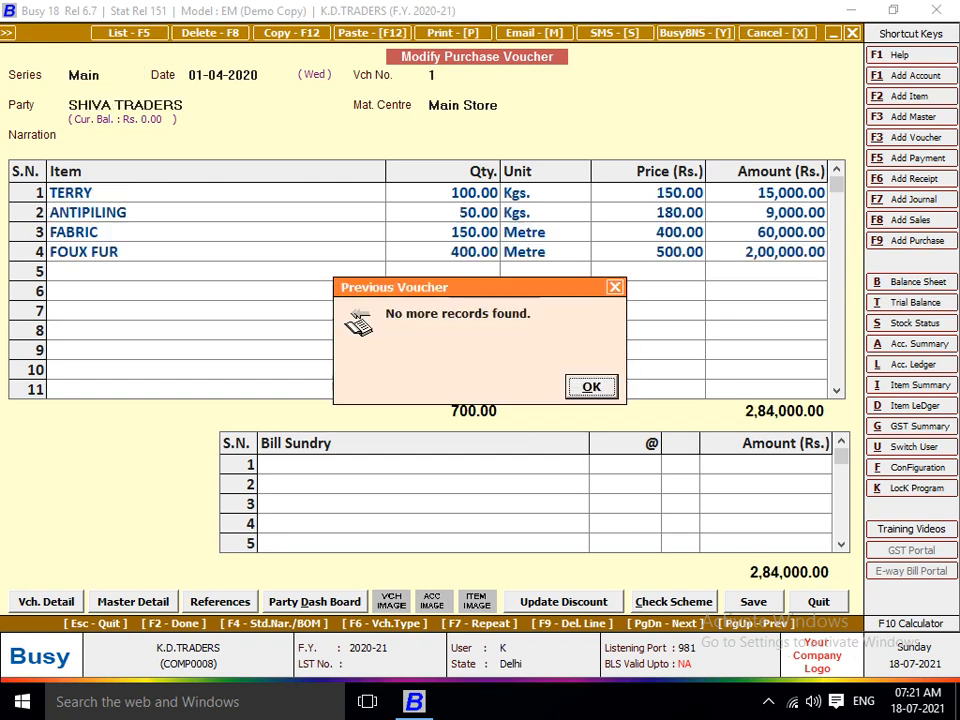
Step: Close the voucher and the account ledger, and bring up the shortcut keys reference again
key(Escape)
key(Escape)
key(Escape)
key(Escape)
key(Escape)
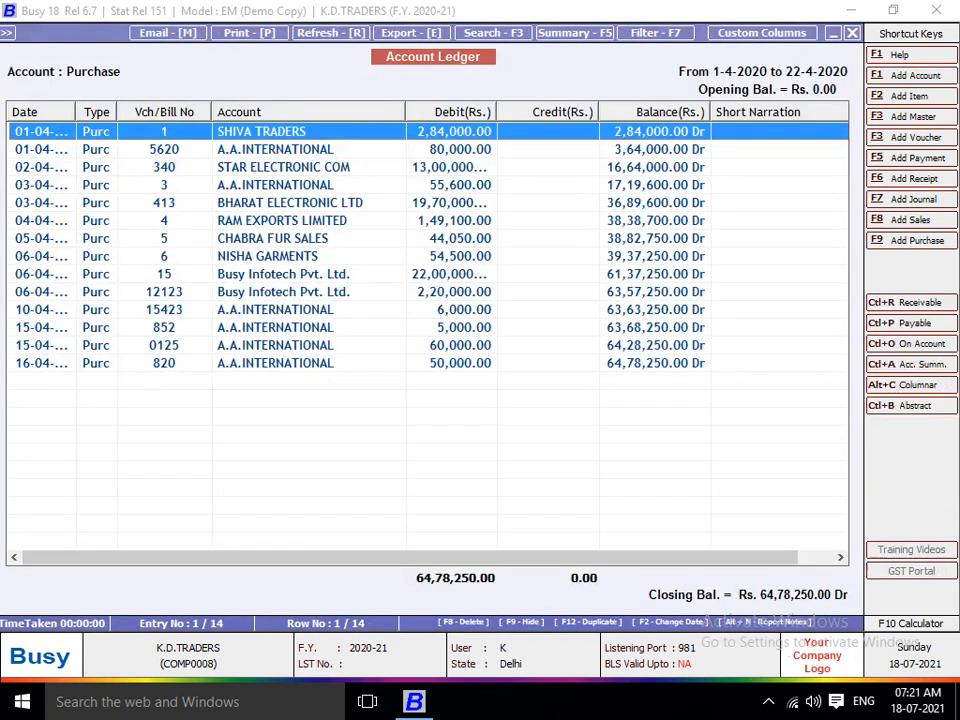
key(Return)
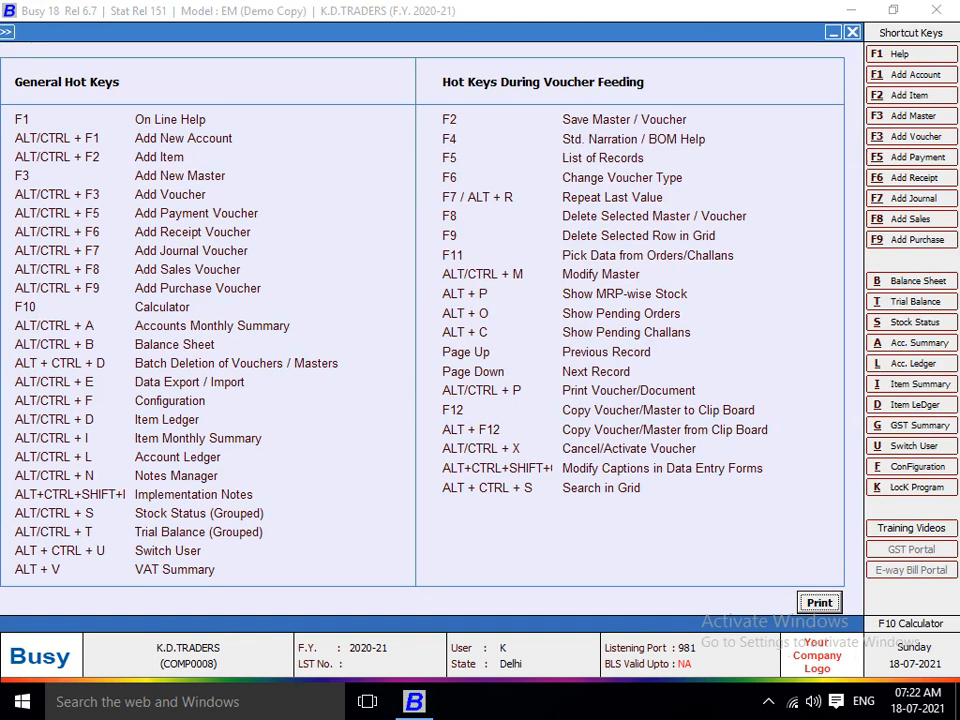
Step: Display the account ledger for the Purchase account with the existing date range and options
key(alt+l)
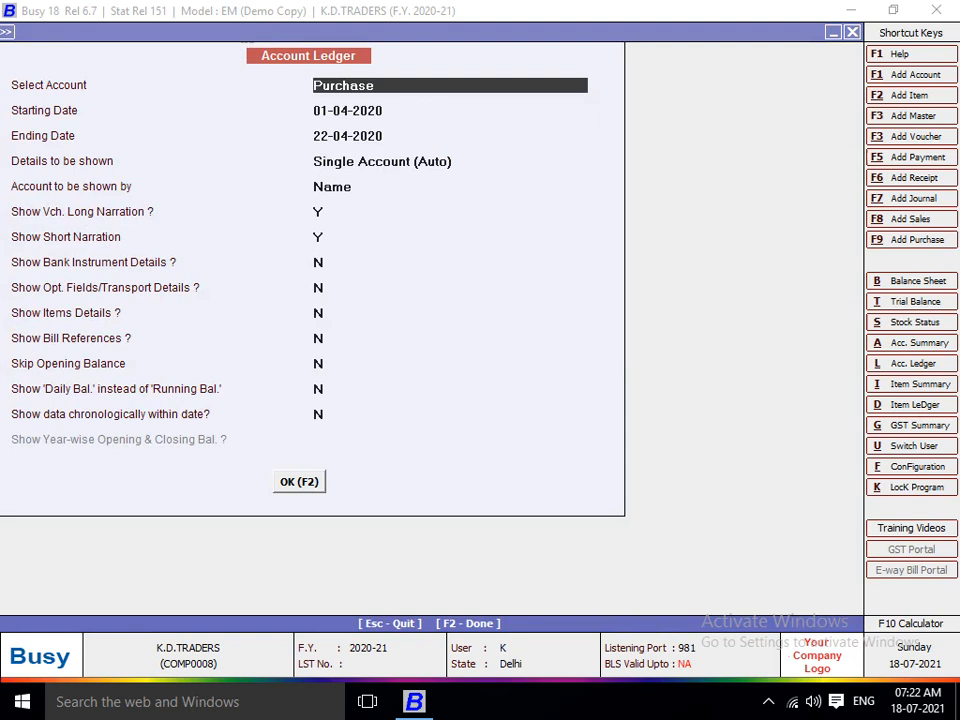
key(Return)
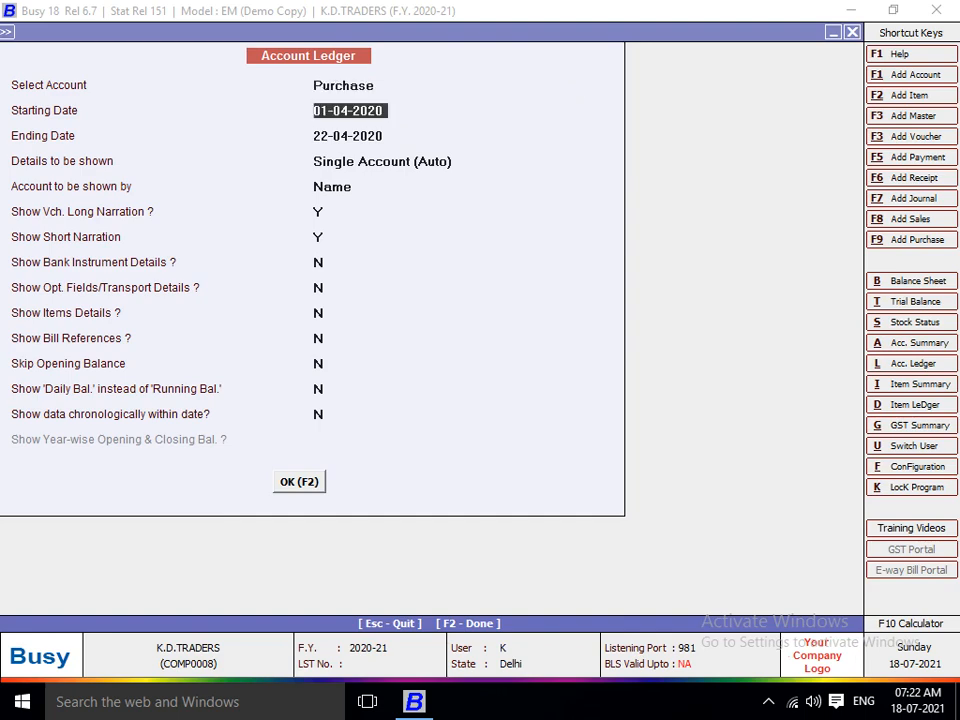
key(Up)
key(F2)
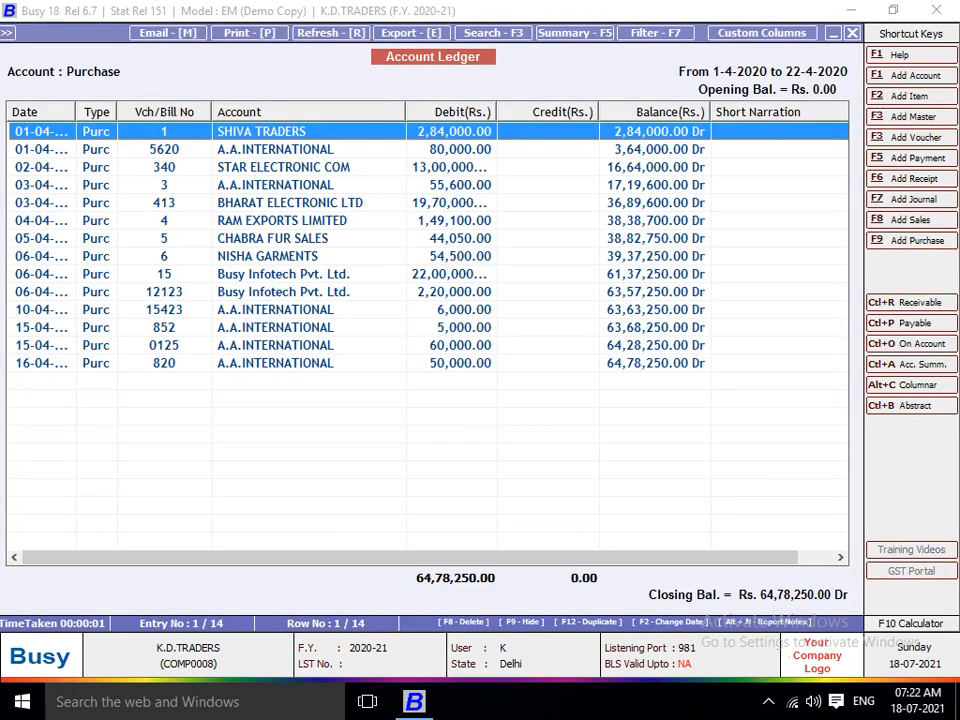
Step: Set up printing of the ledger as it is from the grid, with horizontal lines between entries, serial numbers and the STANDARD report header
key(alt+p)
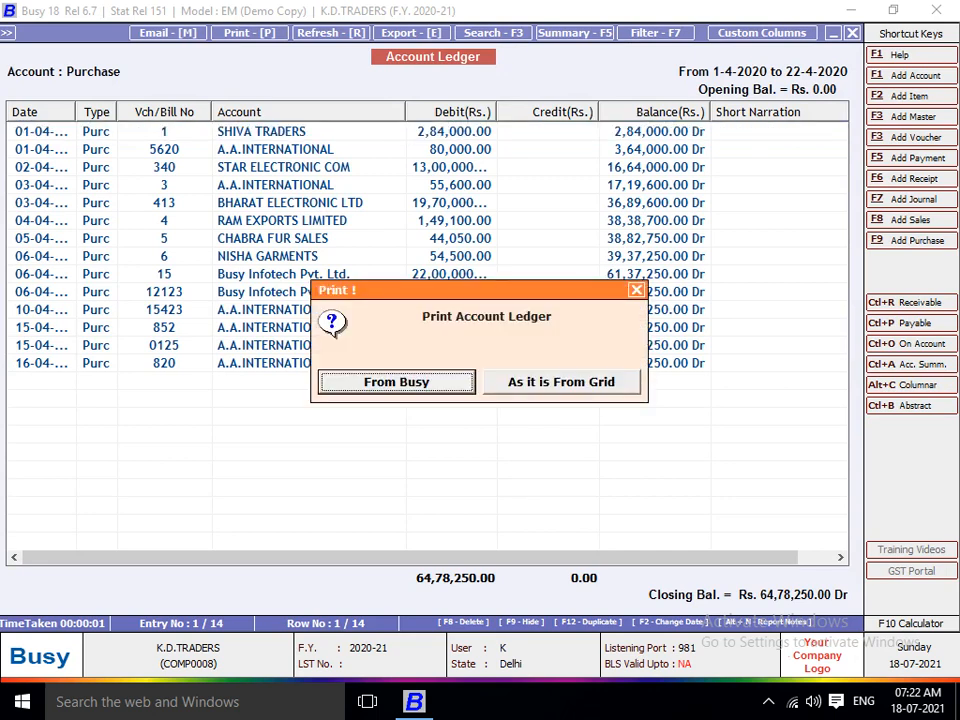
key(Right)
key(Return)
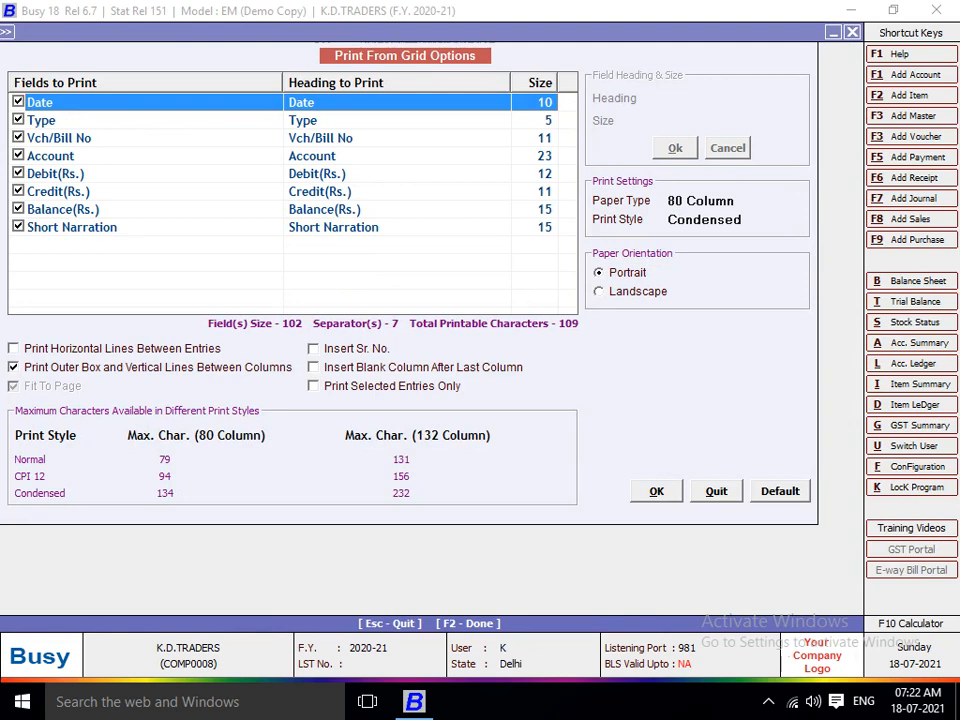
click(14, 348)
click(314, 348)
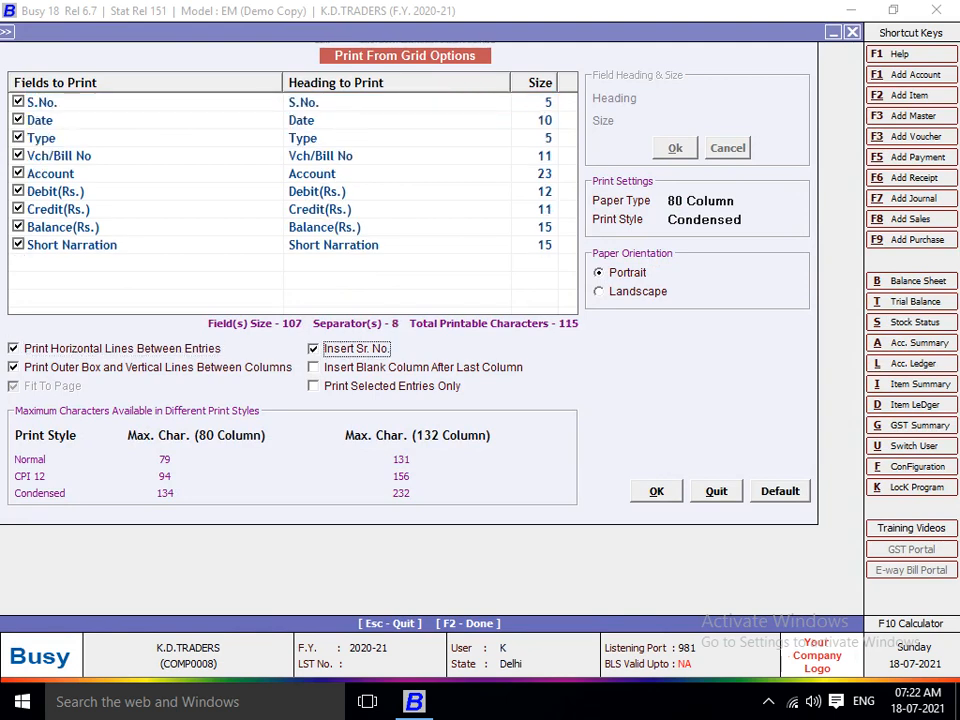
click(656, 491)
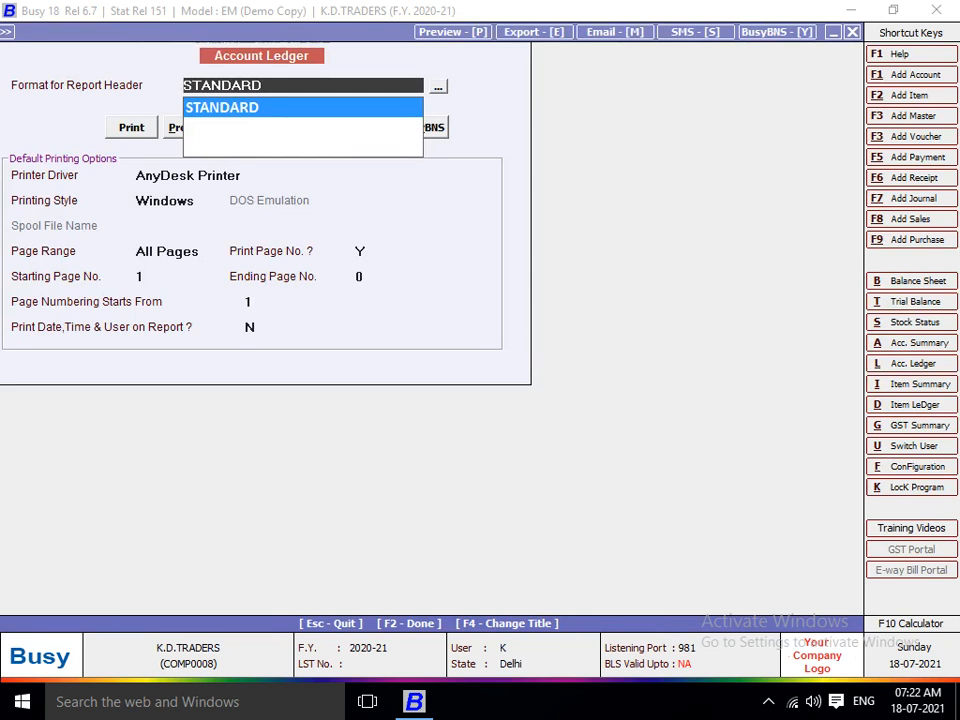
key(Return)
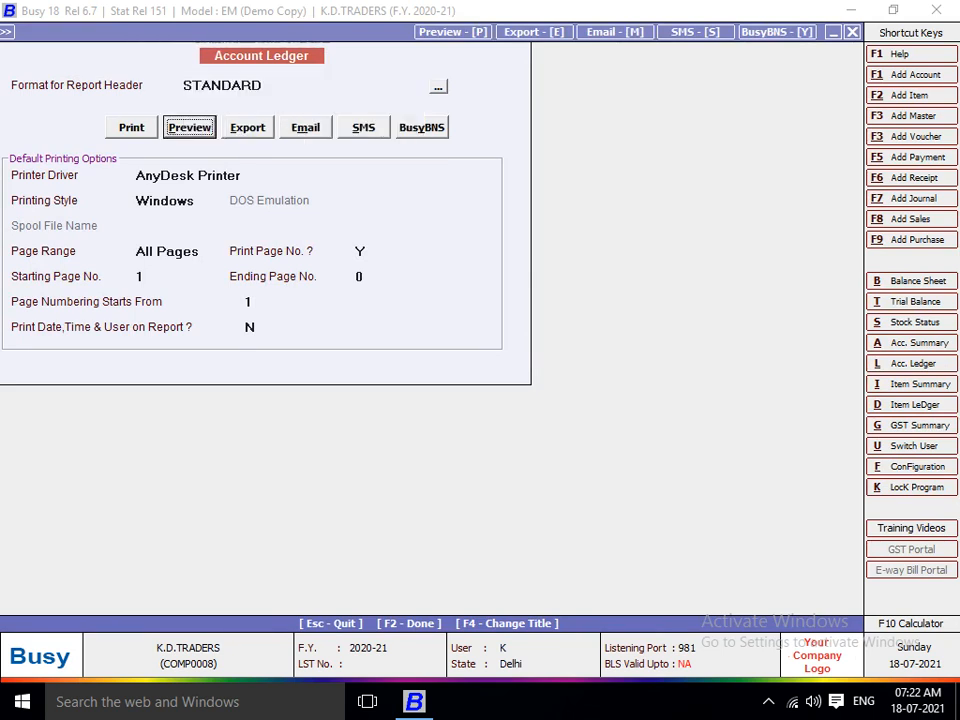
Step: Preview the Purchase account ledger printout, close the printing setup and bring up the shortcut keys reference again
key(Return)
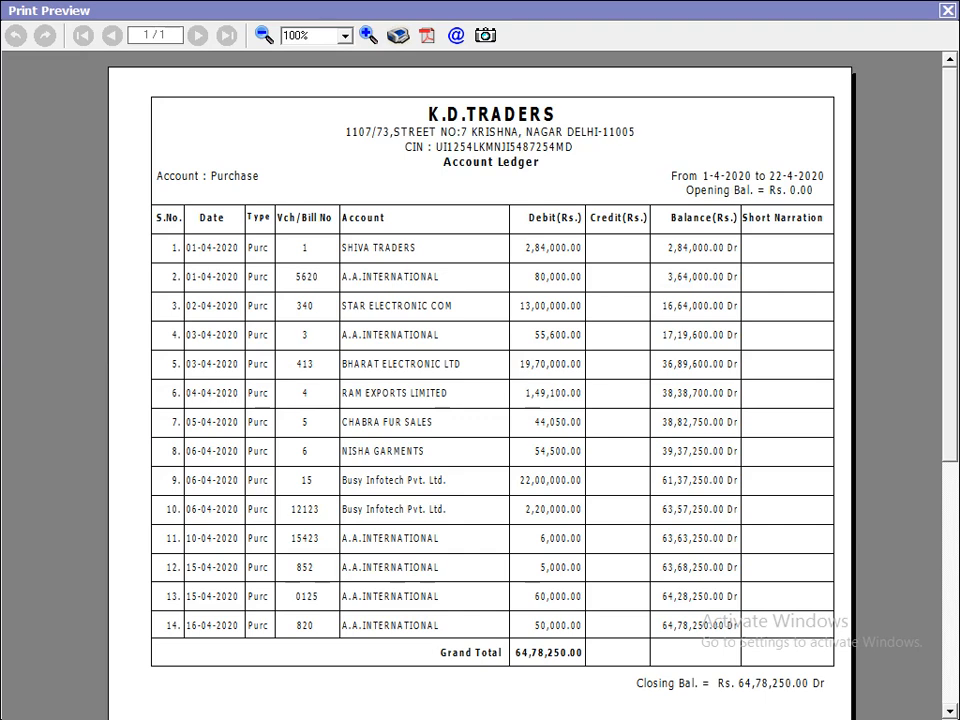
key(Escape)
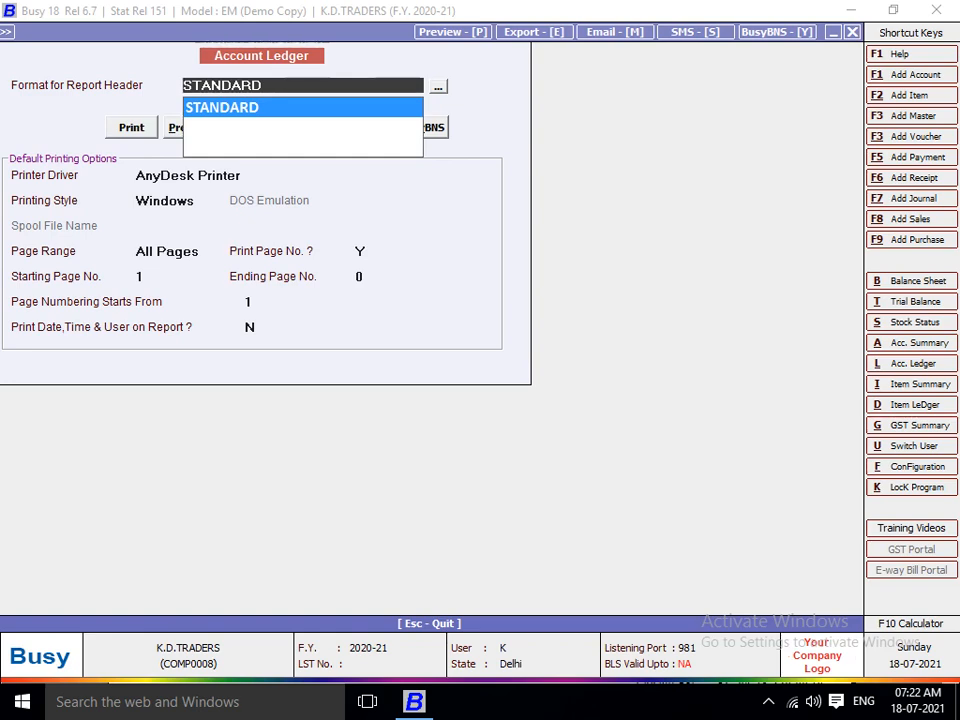
key(Escape)
key(Escape)
key(Escape)
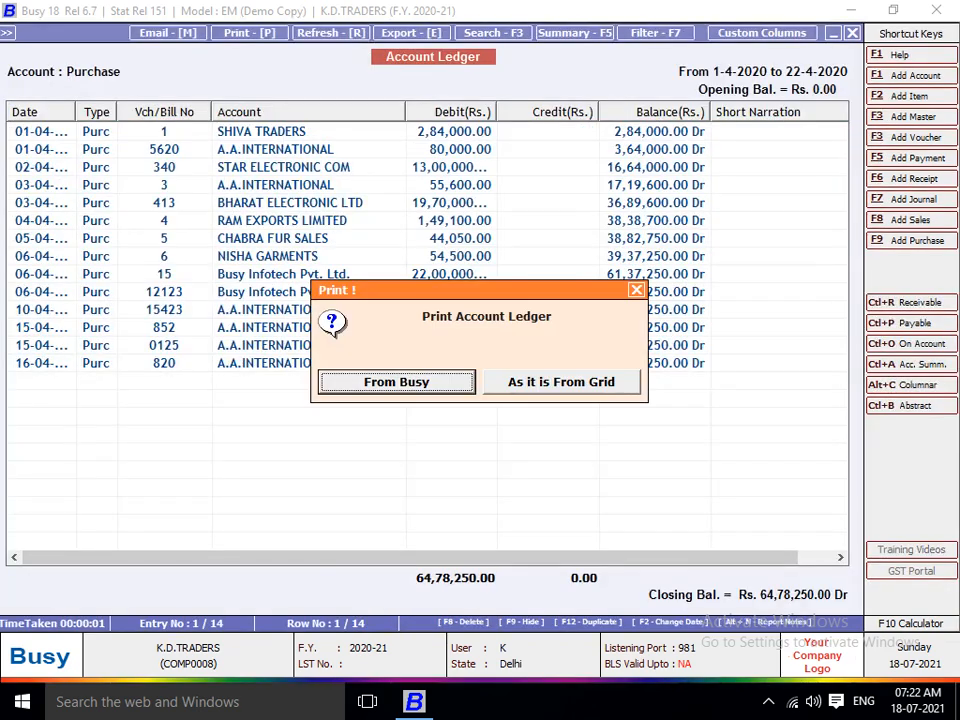
key(Escape)
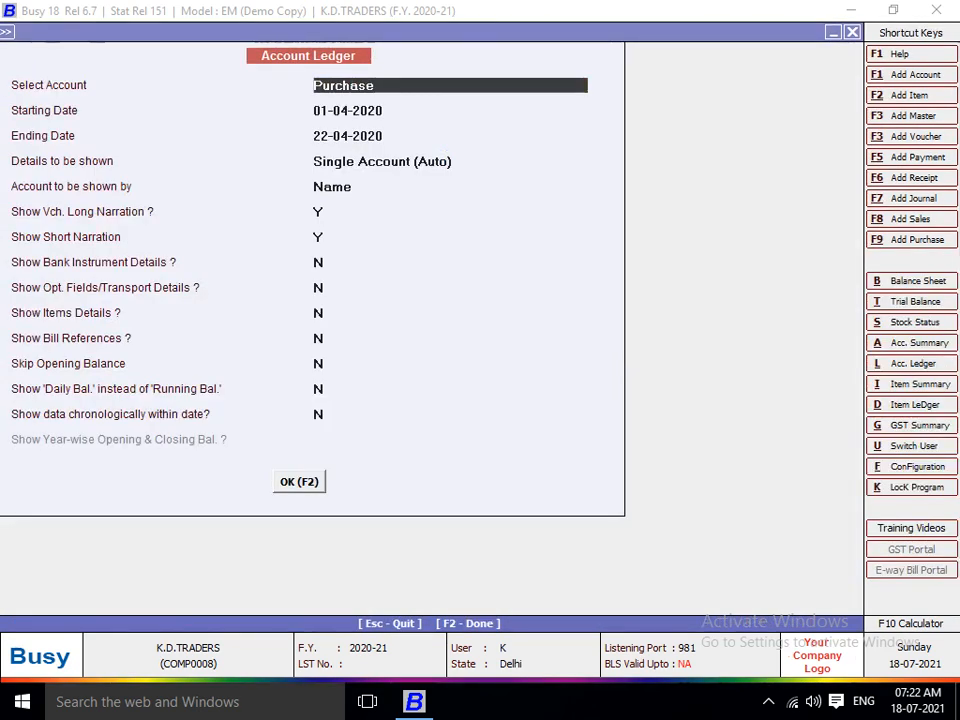
key(F1)
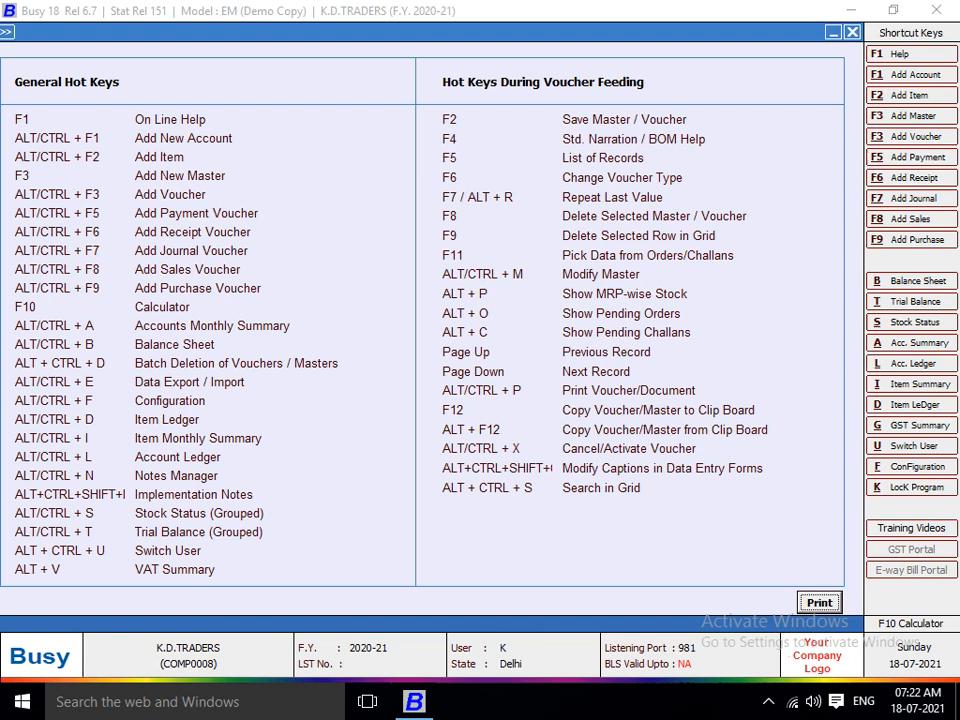
Step: Start a new purchase voucher dated 16-04-2020 in the Main series for party A.A.INTERNATIONAL with Main Store as material centre
key(Escape)
key(Left)
key(Left)
key(Left)
key(Left)
key(Down)
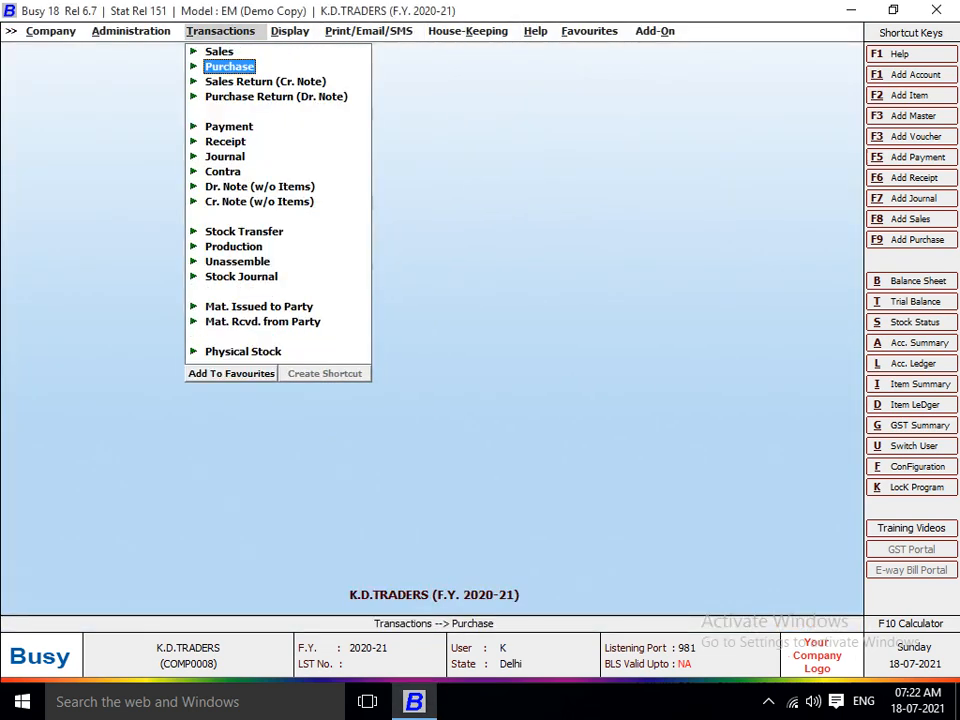
key(Return)
key(Return)
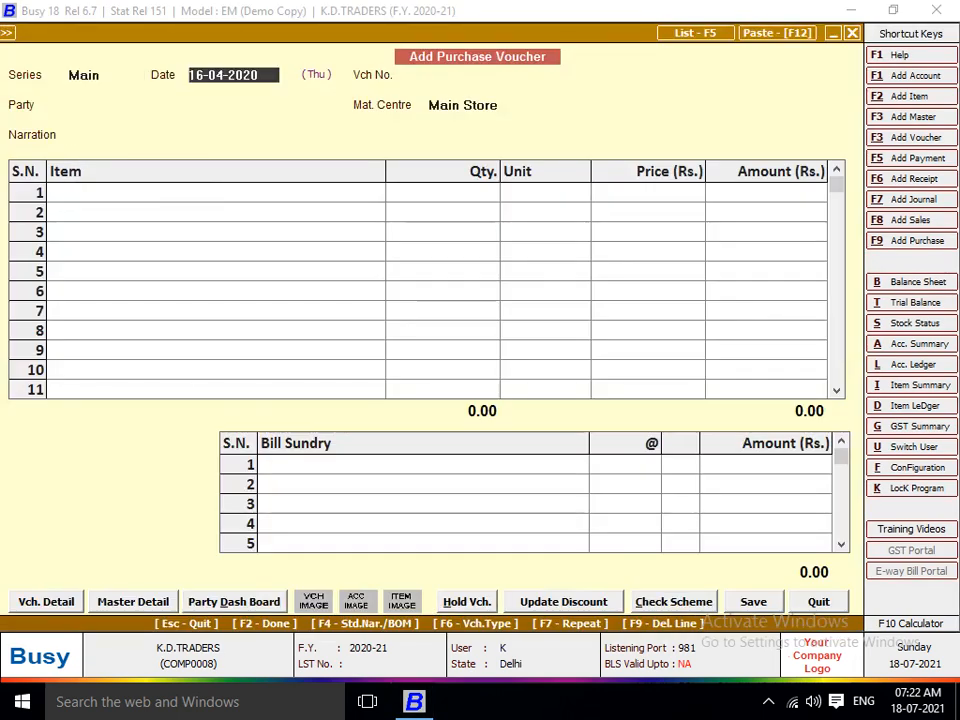
key(Return)
key(Return)
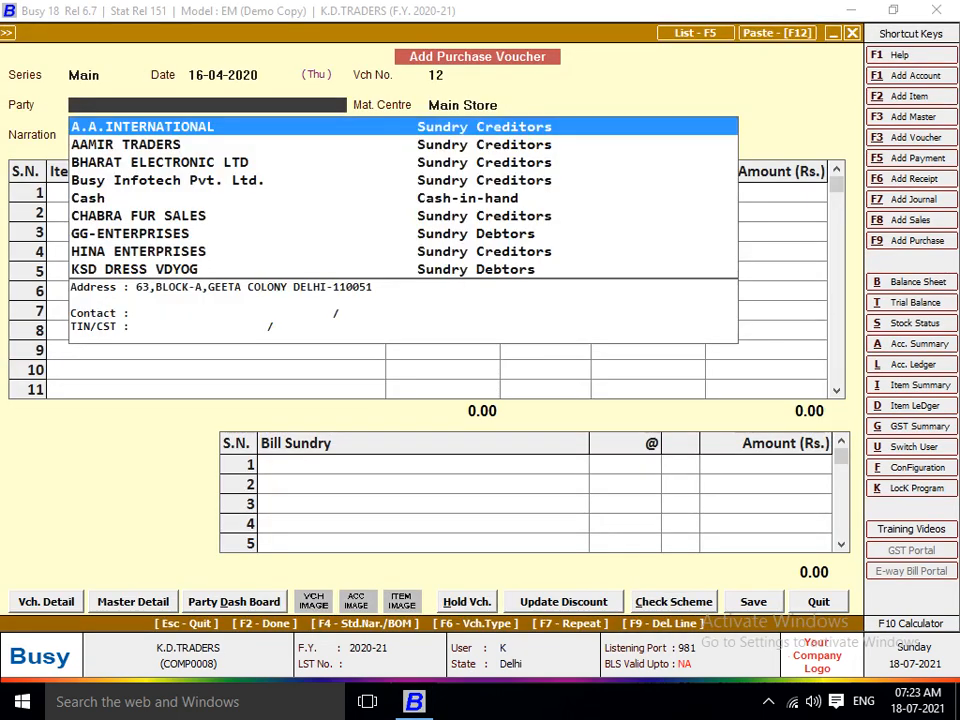
key(Return)
key(Return)
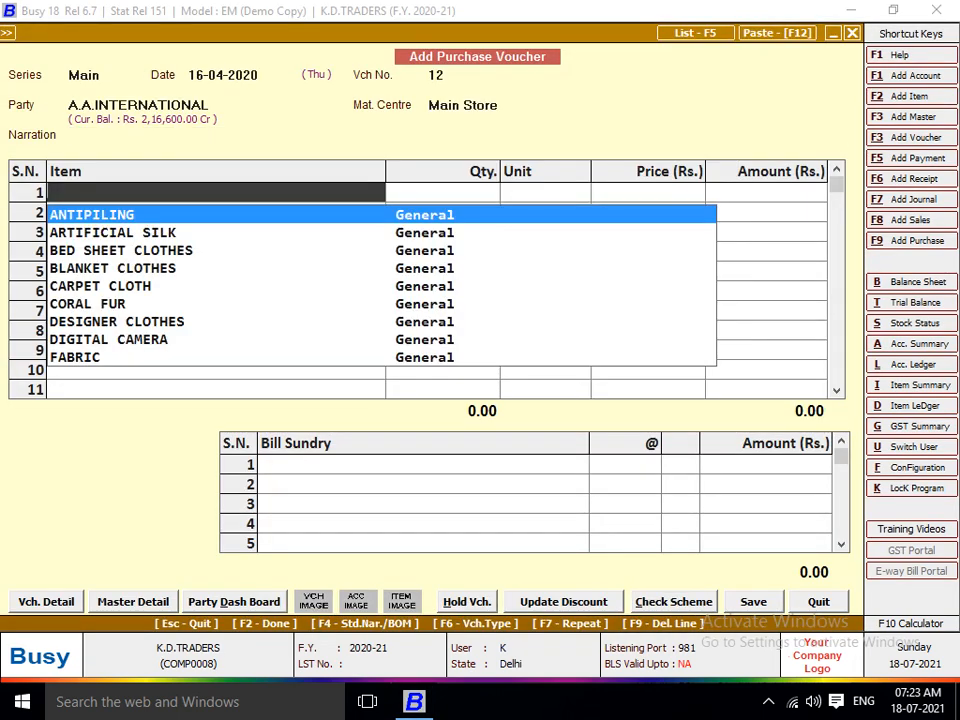
Step: Start a new item master from the voucher's first row, named BUSY-1, in group General with unit Pcs
key(F2)
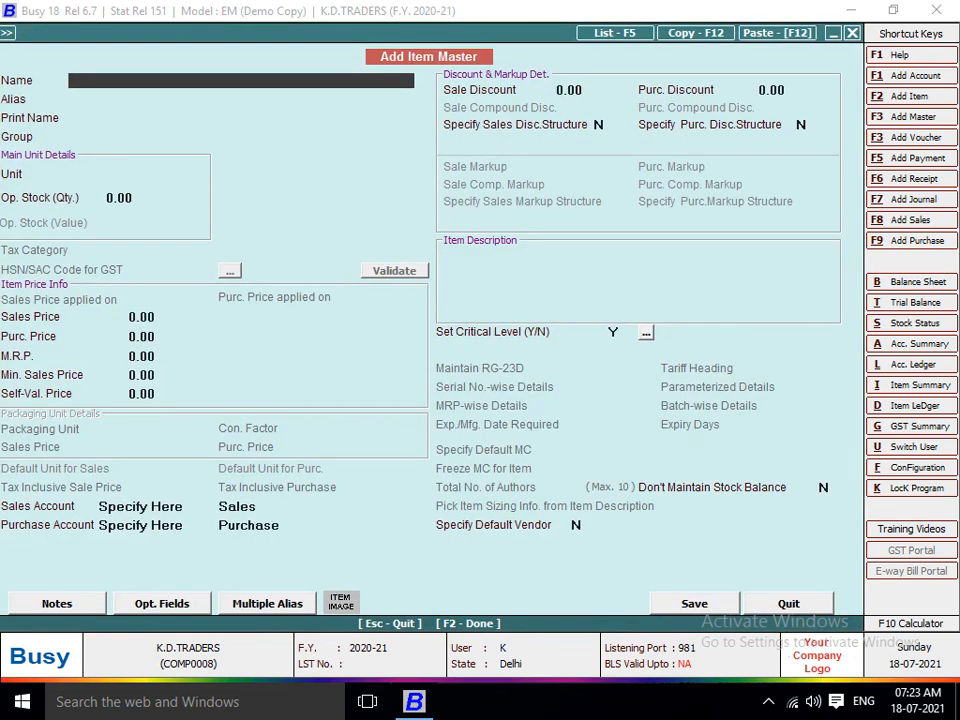
text(BUSY-1)
key(Return)
key(Return)
key(Return)
key(Return)
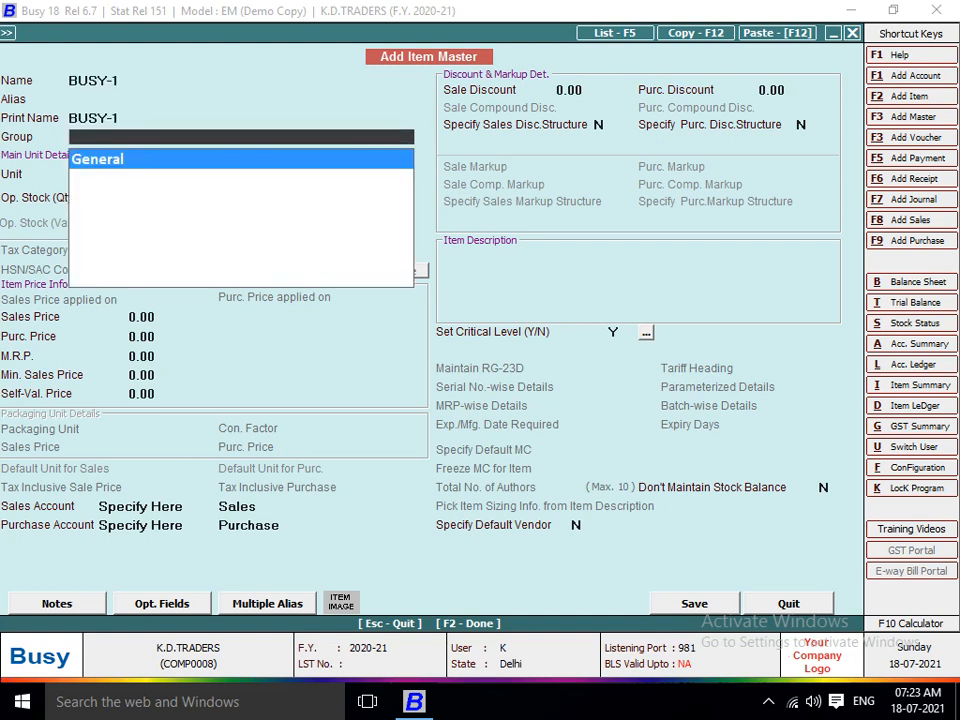
text(p)
key(Return)
key(Return)
key(Return)
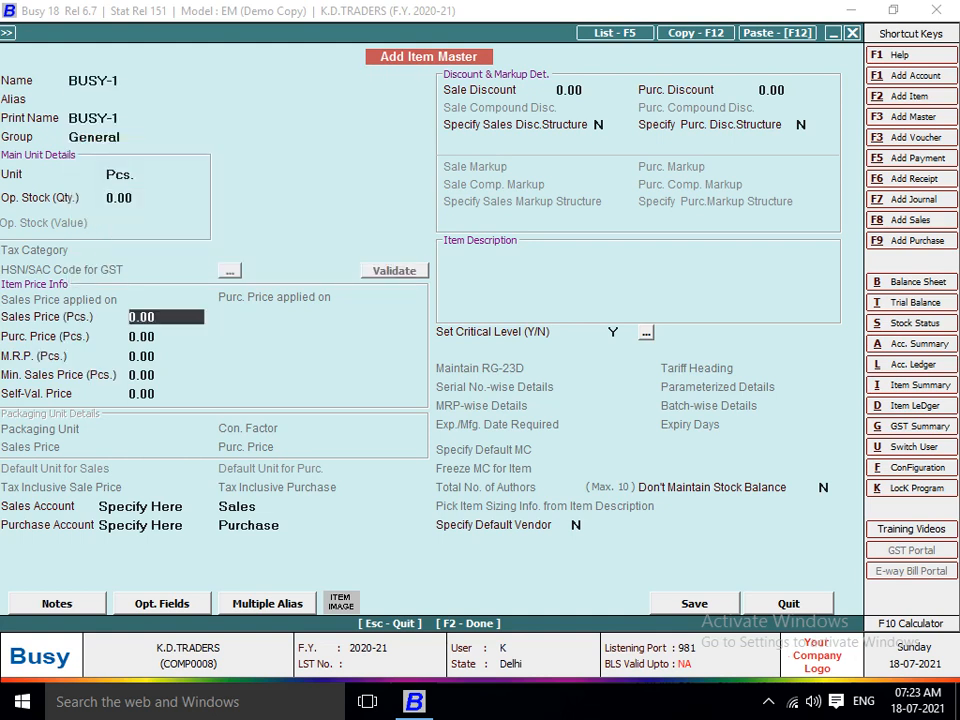
Step: Set BUSY-1's sales price to 50 and purchase price to 40, save the item and use it in the voucher's first row
key(Up)
text(50)
key(Return)
text(40)
key(Return)
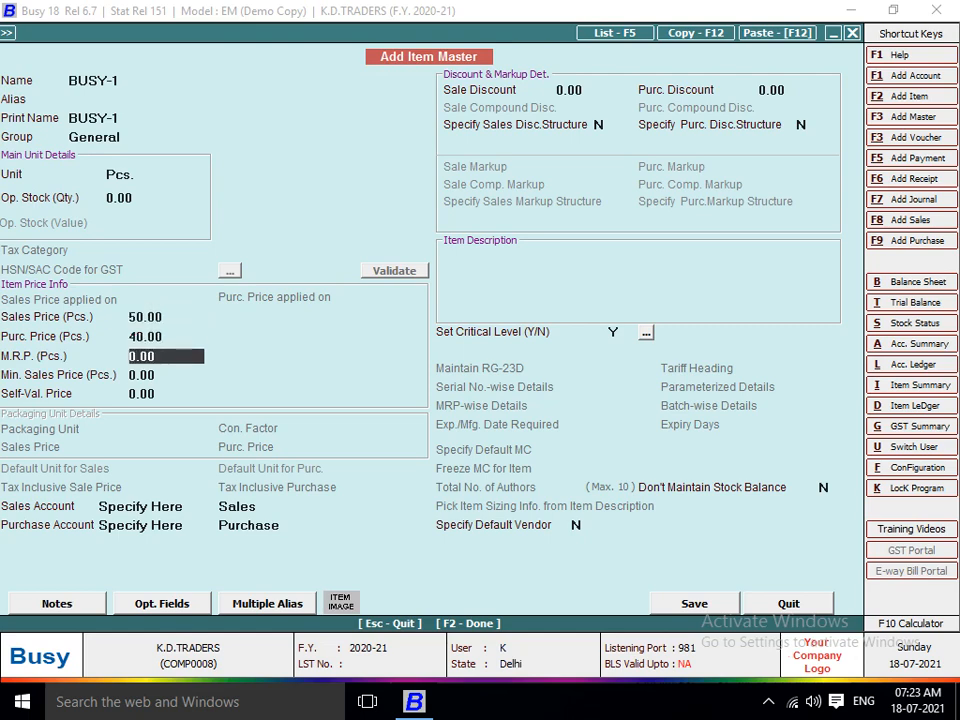
key(Return)
key(F2)
key(F2)
key(Return)
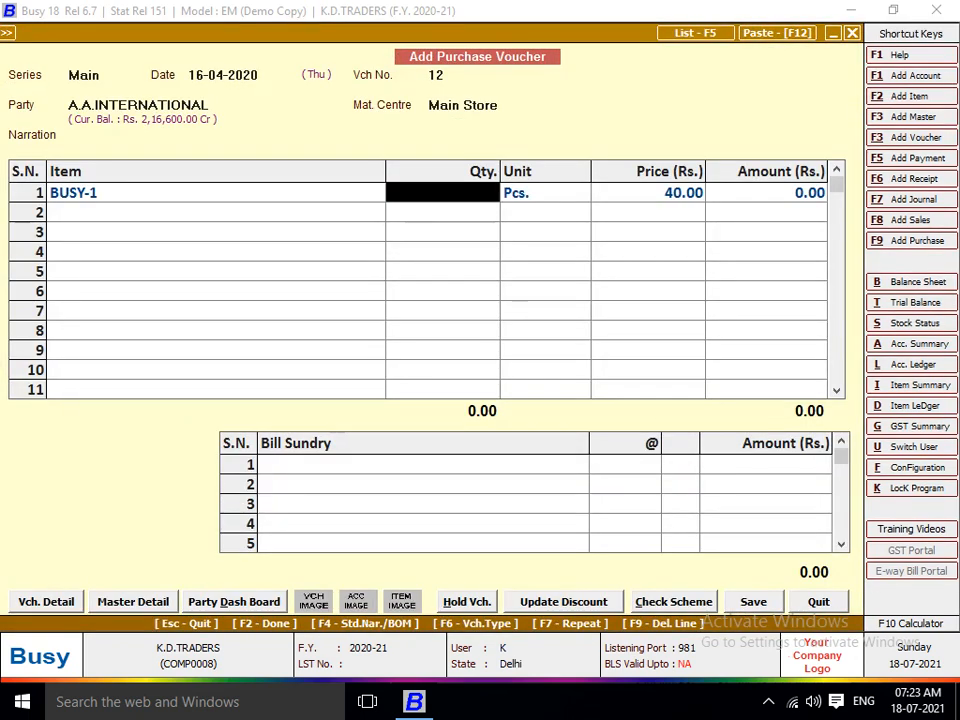
Step: Enter a quantity of 100 Pcs. at a price of 40 for BUSY-1
text(100)
key(Return)
key(Return)
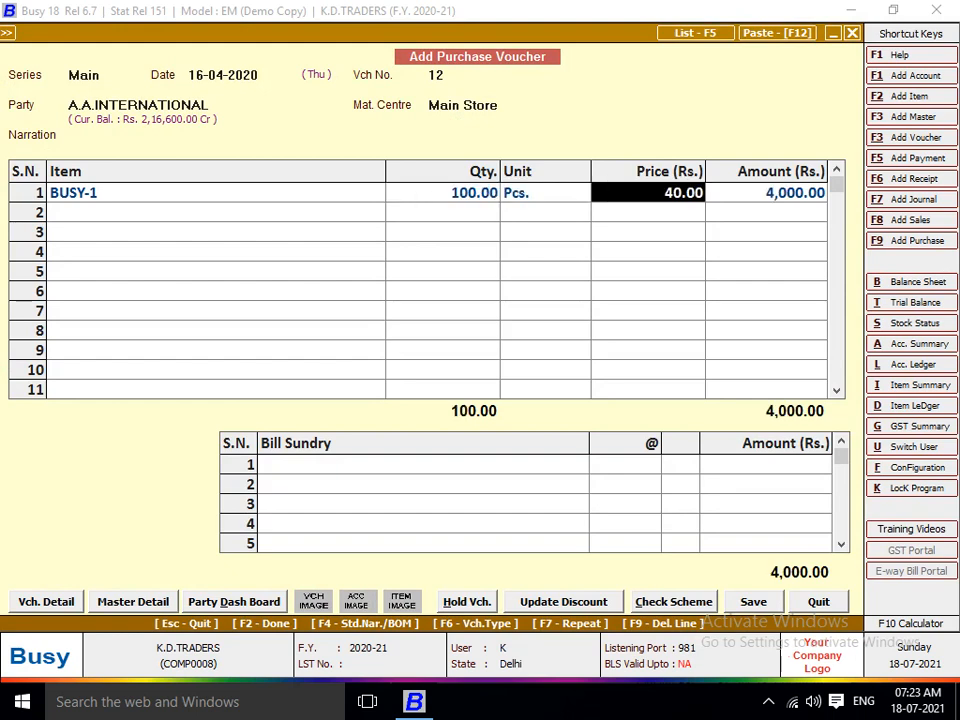
key(Return)
Step: Start another item master filled with data copied from the existing item BUSY-1
key(alt+F2)
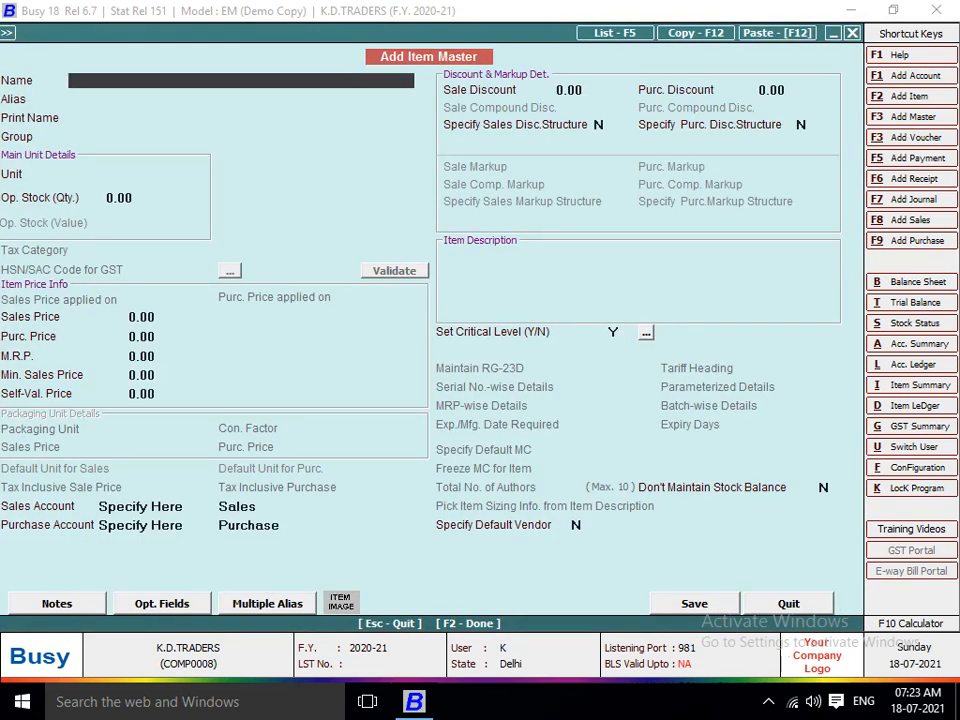
key(F12)
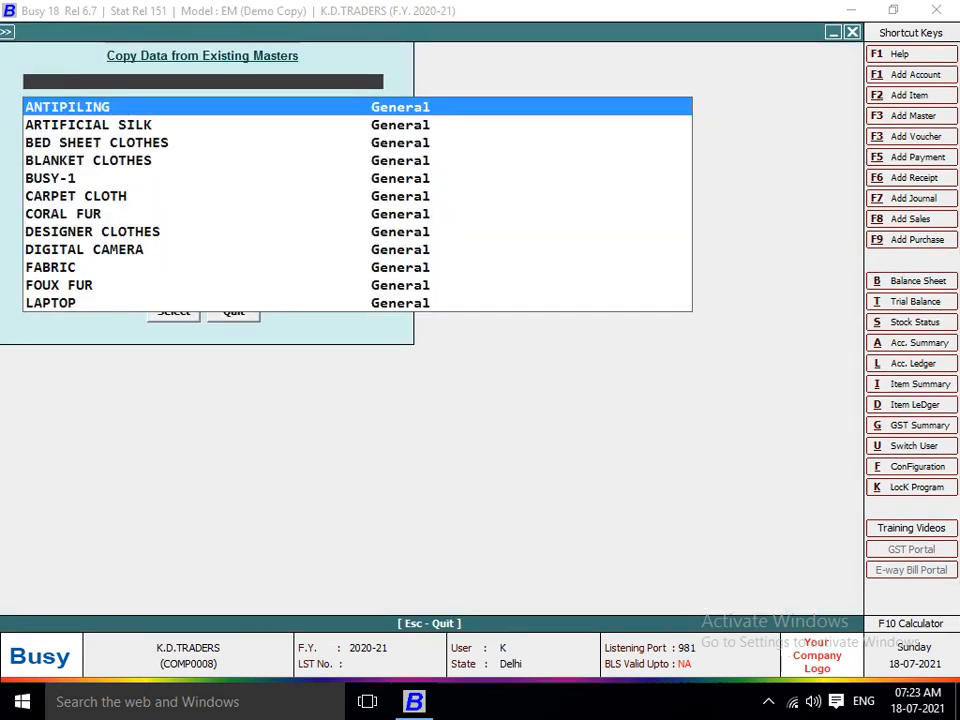
text(BU)
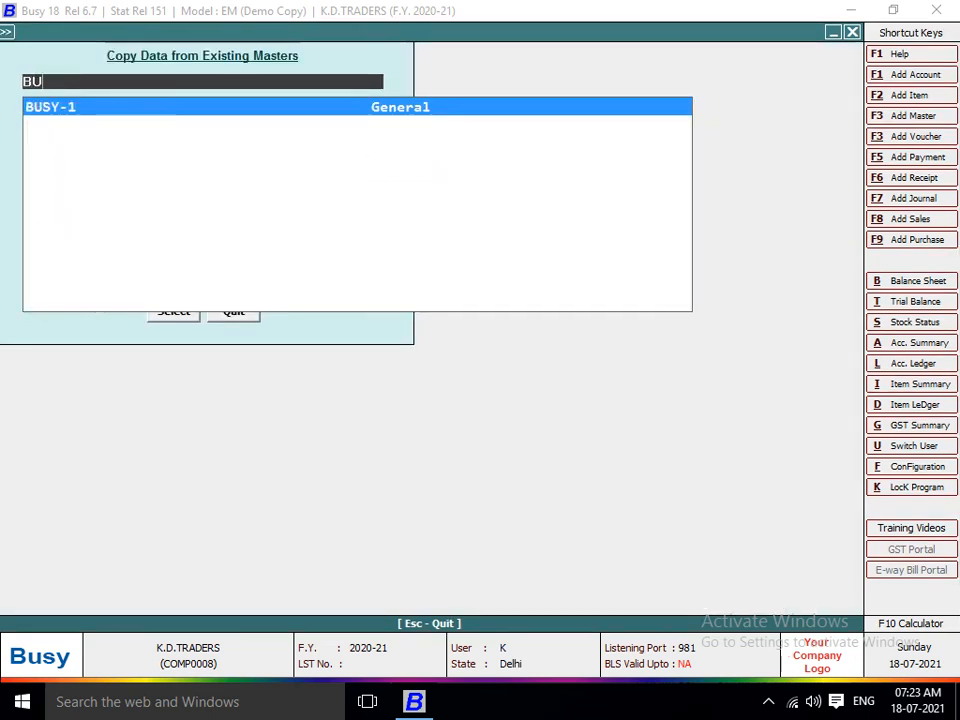
key(Return)
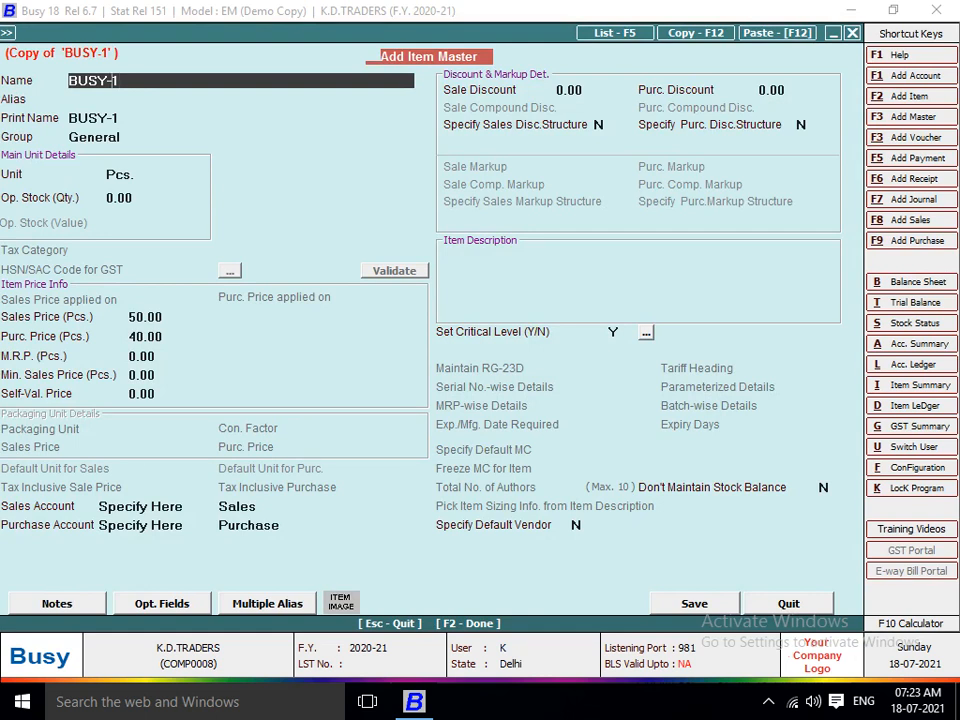
Step: Rename the copied item as BUSY-2, save it and use it in the voucher's second row
key(BackSpace)
text(2)
key(Return)
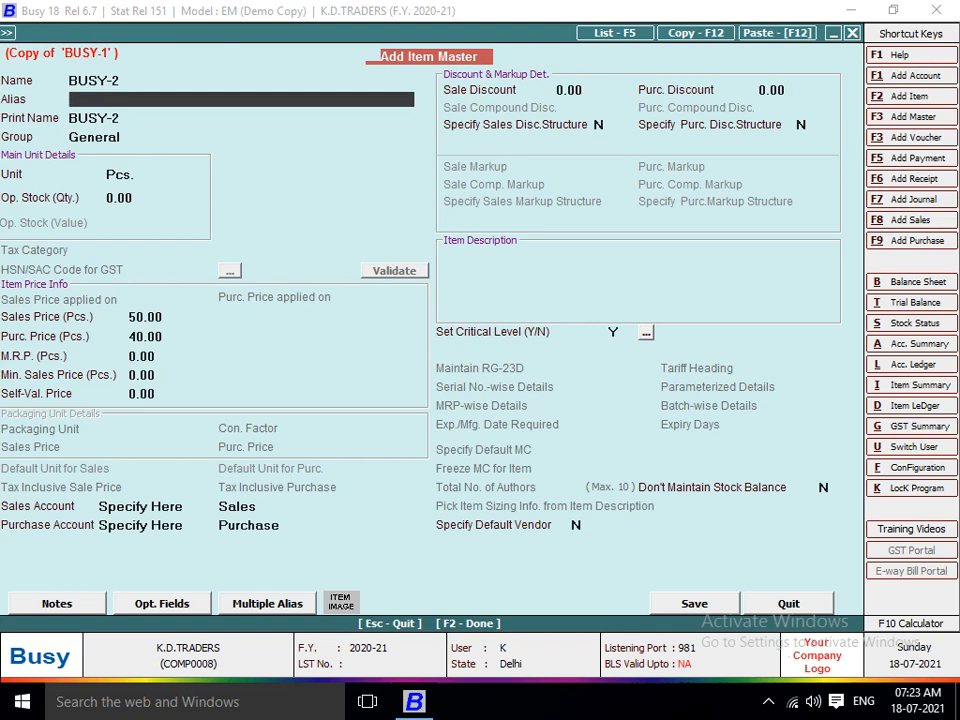
key(F2)
key(F2)
key(Return)
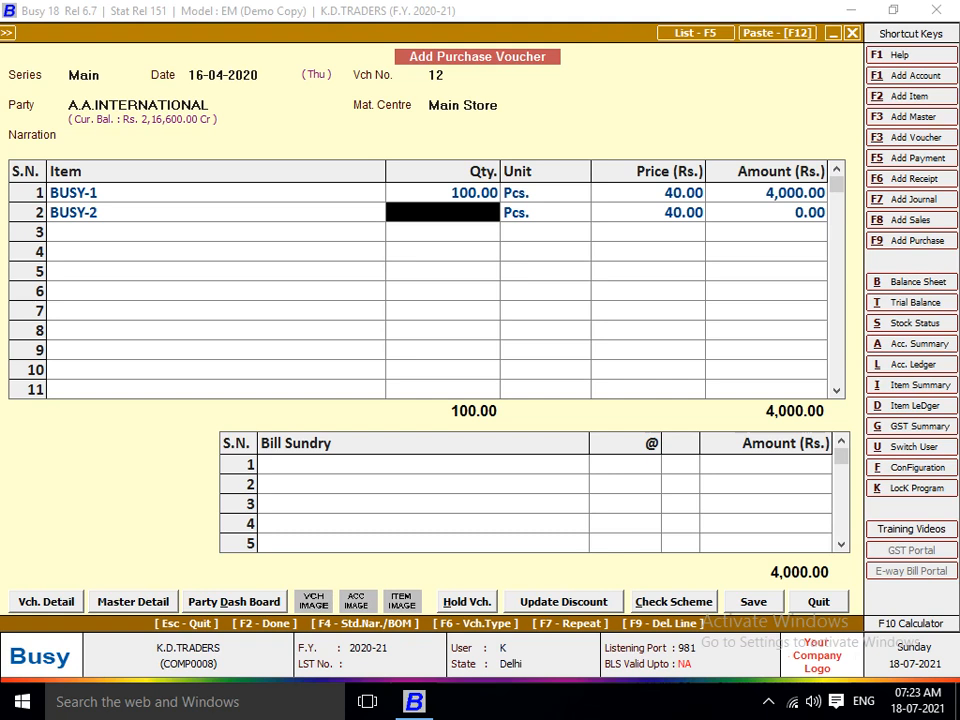
Step: Enter a quantity of 150 Pcs. at a price of 40 for BUSY-2
text(150)
key(Return)
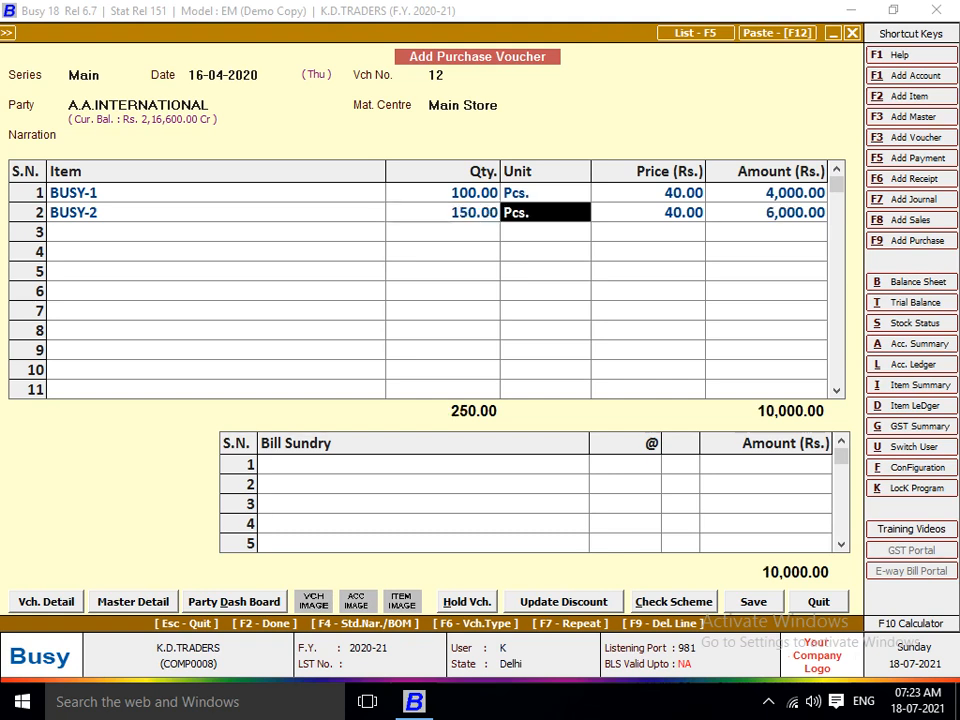
key(Return)
key(Return)
key(Return)
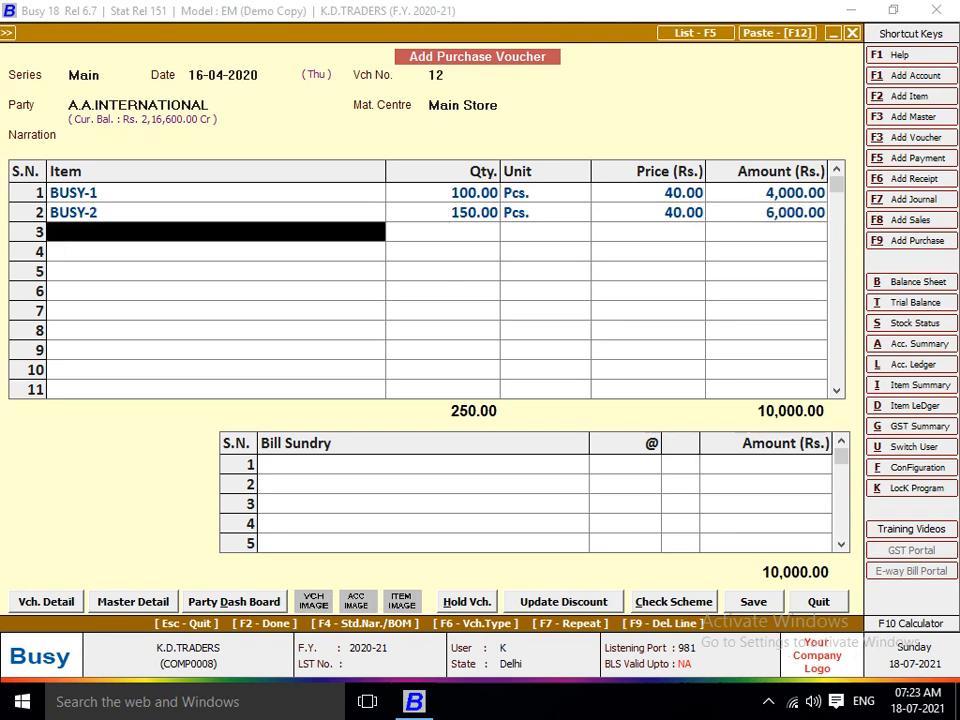
Step: Quit the purchase voucher without saving it and bring up the shortcut keys reference again
key(Escape)
key(Left)
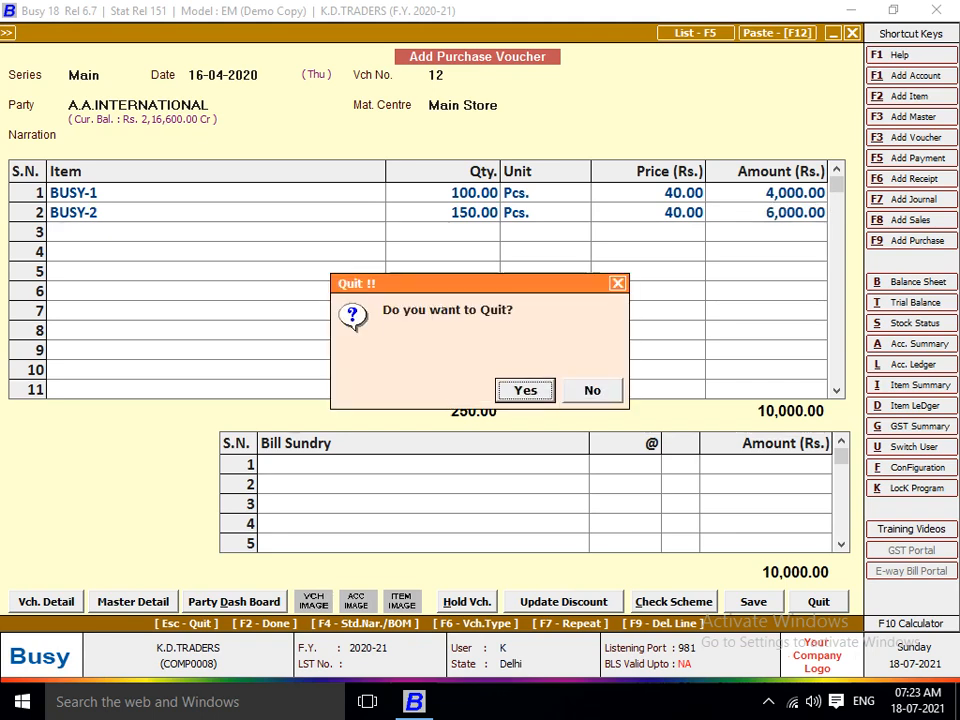
key(Return)
key(Right)
key(Right)
key(Right)
key(Right)
key(Right)
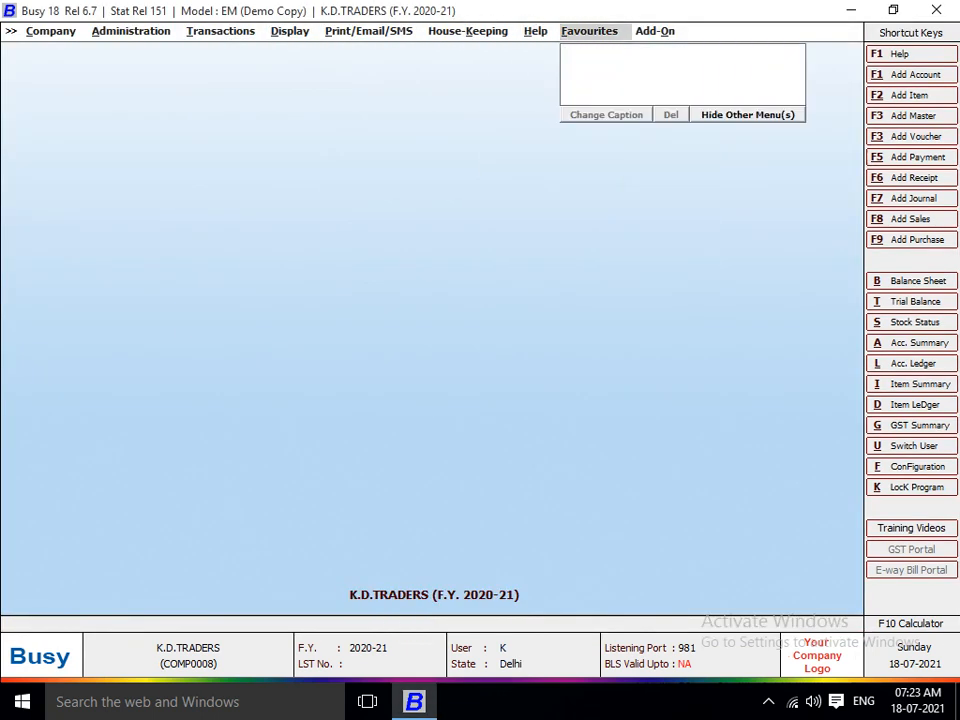
key(Left)
key(Return)
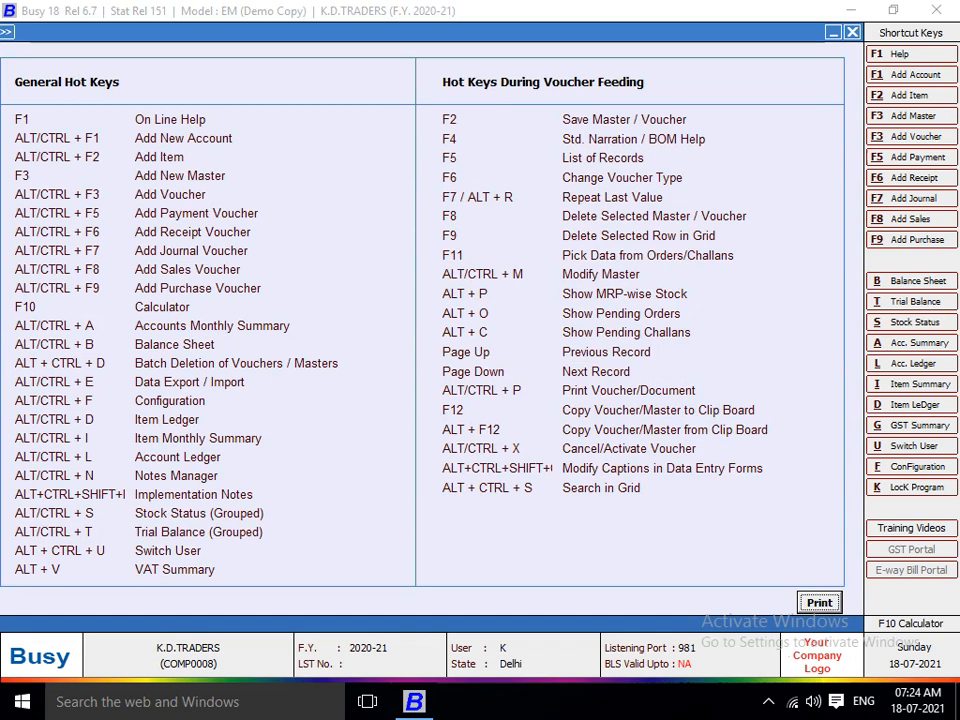
Step: Close the reference and display the account ledger for the Purchase account with the existing dates and options
key(Escape)
key(Left)
key(Left)
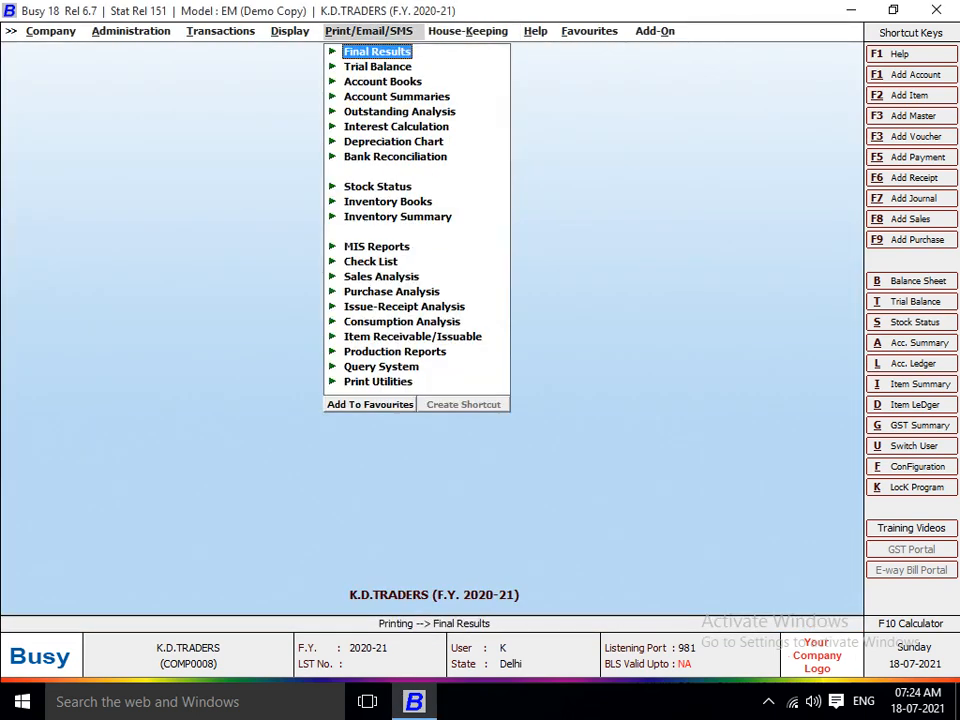
key(l)
key(Return)
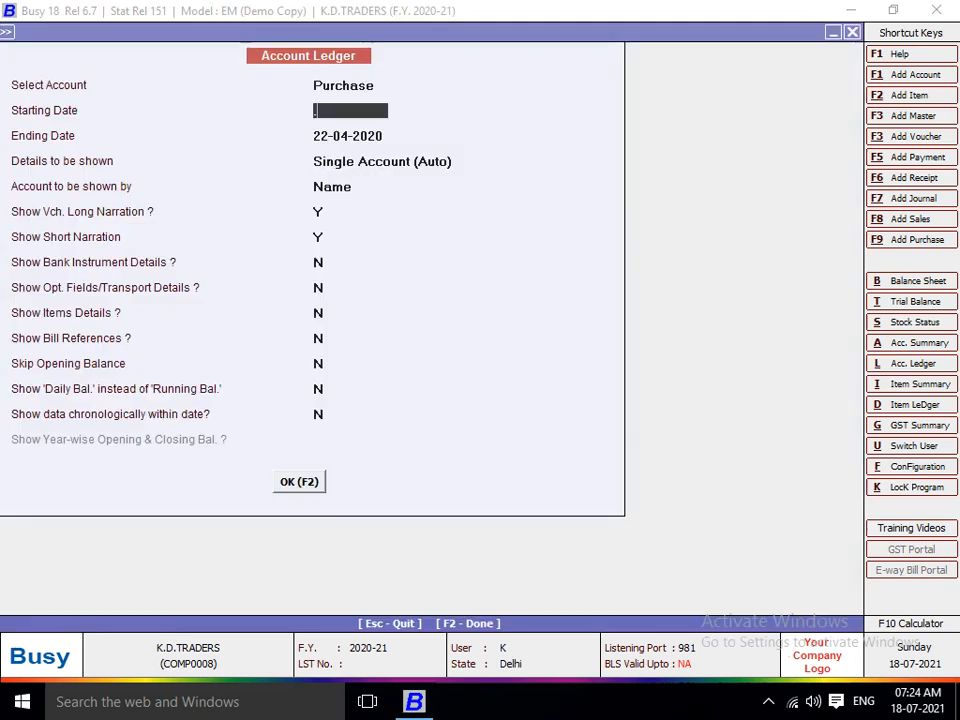
key(F2)
Step: View STAR ELECTRONIC COM's purchase voucher 340 from the ledger and its cancel option, and close the voucher
key(Down)
key(Down)
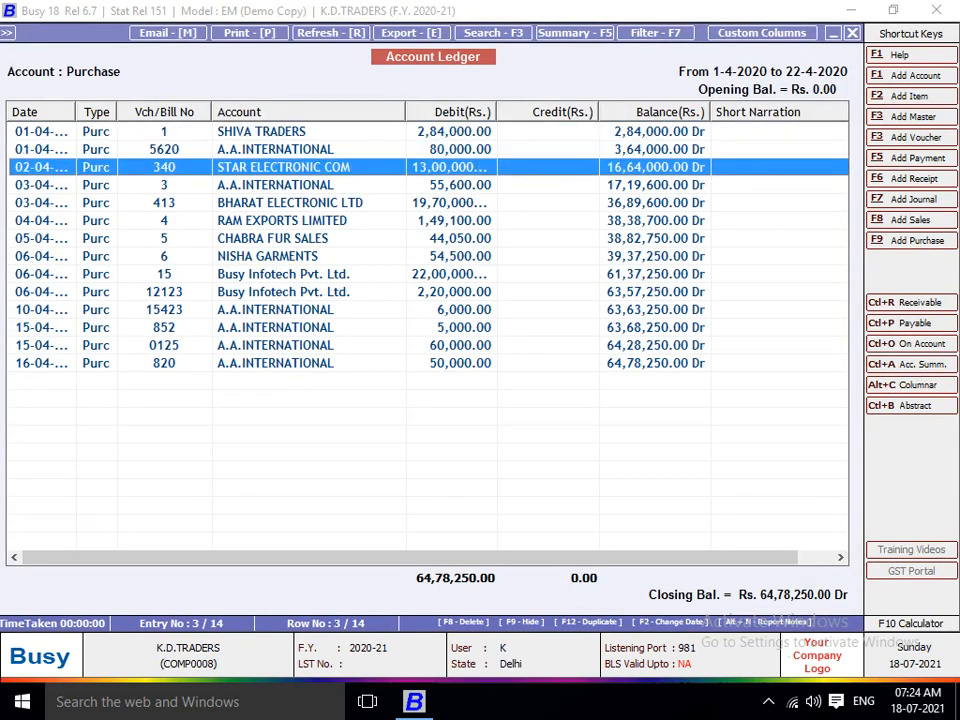
key(Return)
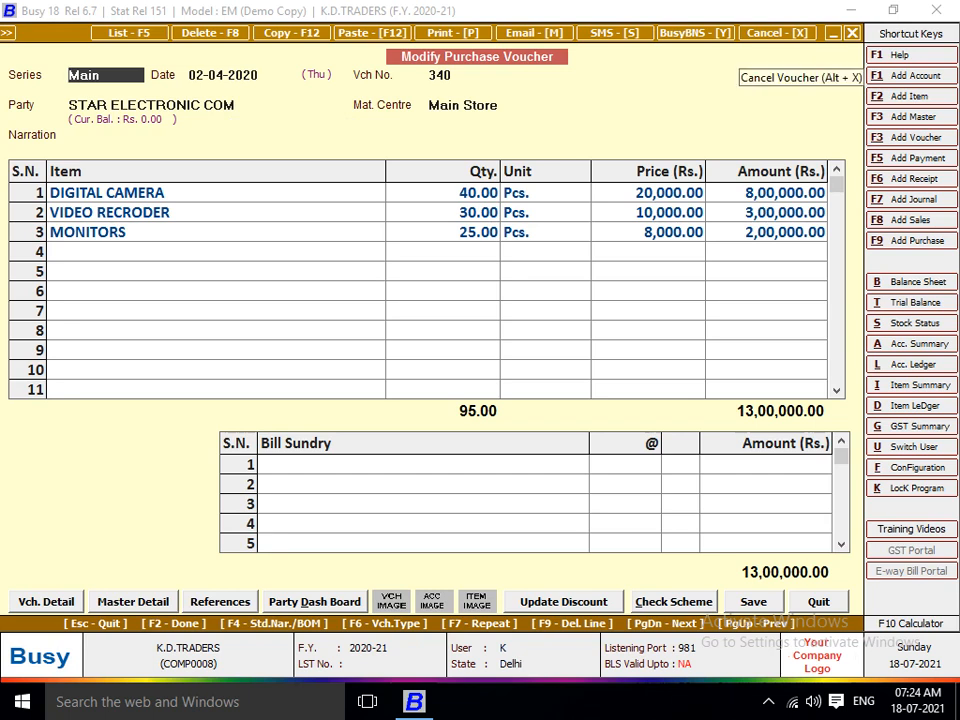
key(Escape)
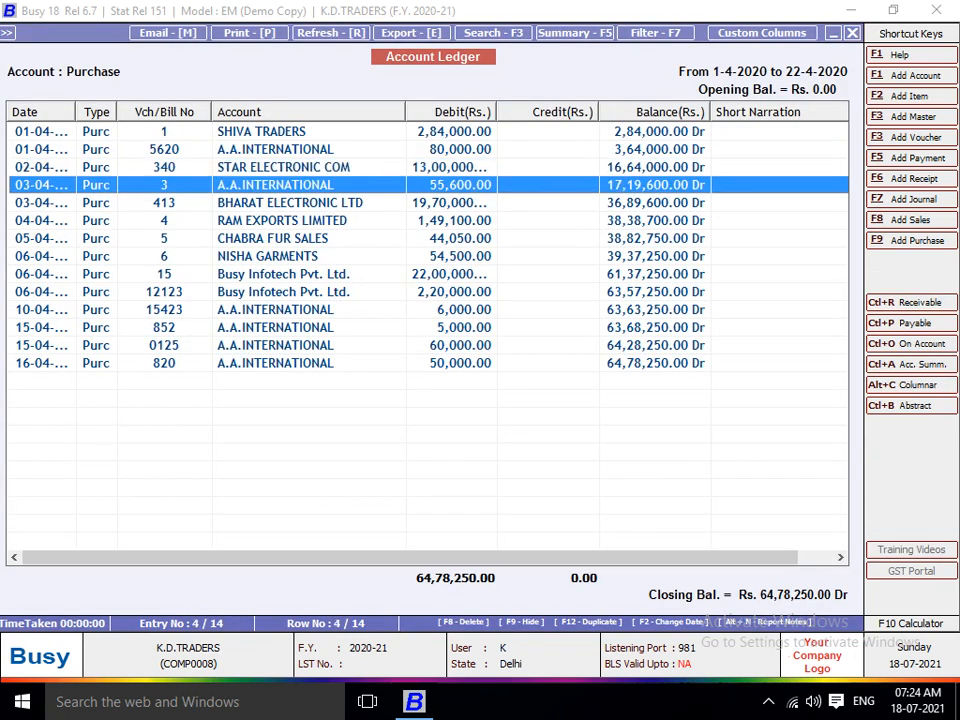
Step: Cancel Busy Infotech Pvt. Ltd.'s purchase voucher 15 dated 06-04-2020 from the ledger
key(Down)
key(Down)
key(Down)
key(Down)
key(Down)
key(Down)
key(Up)
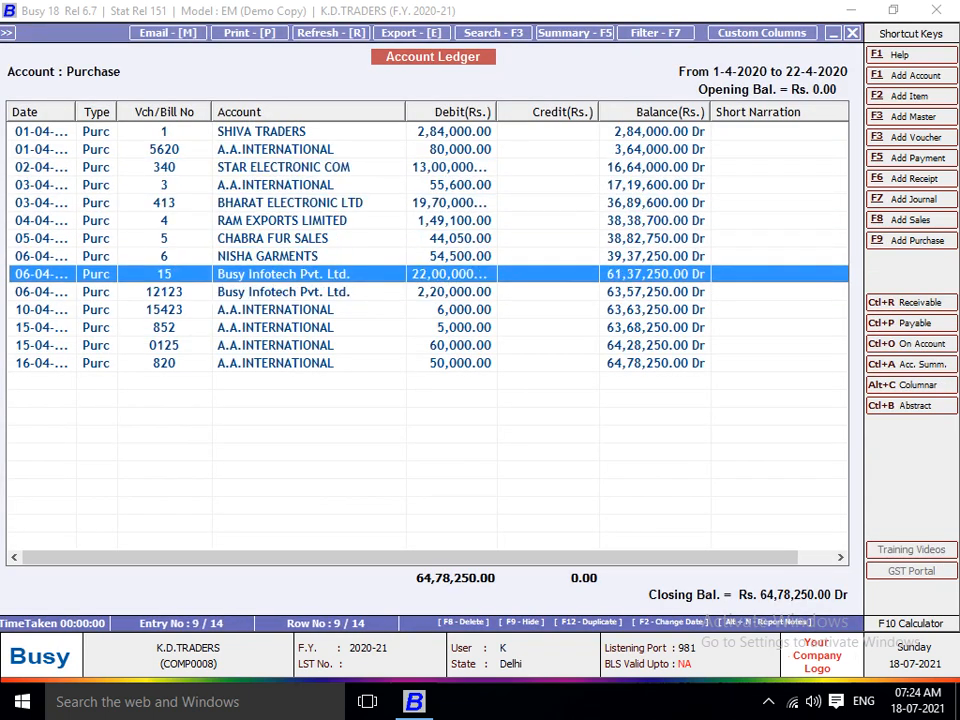
key(Return)
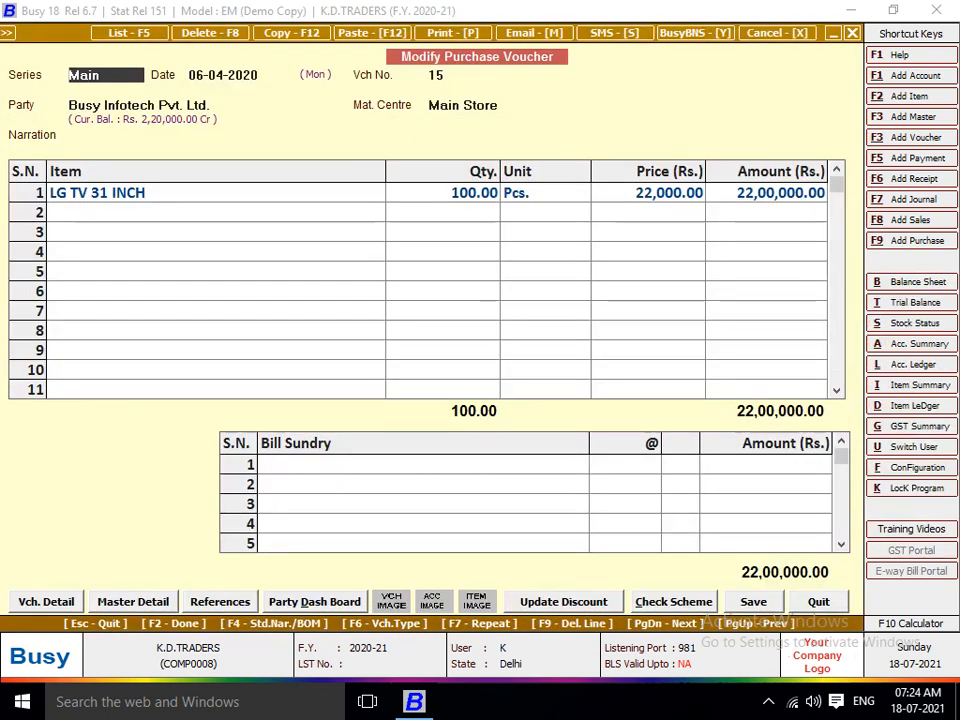
key(alt+x)
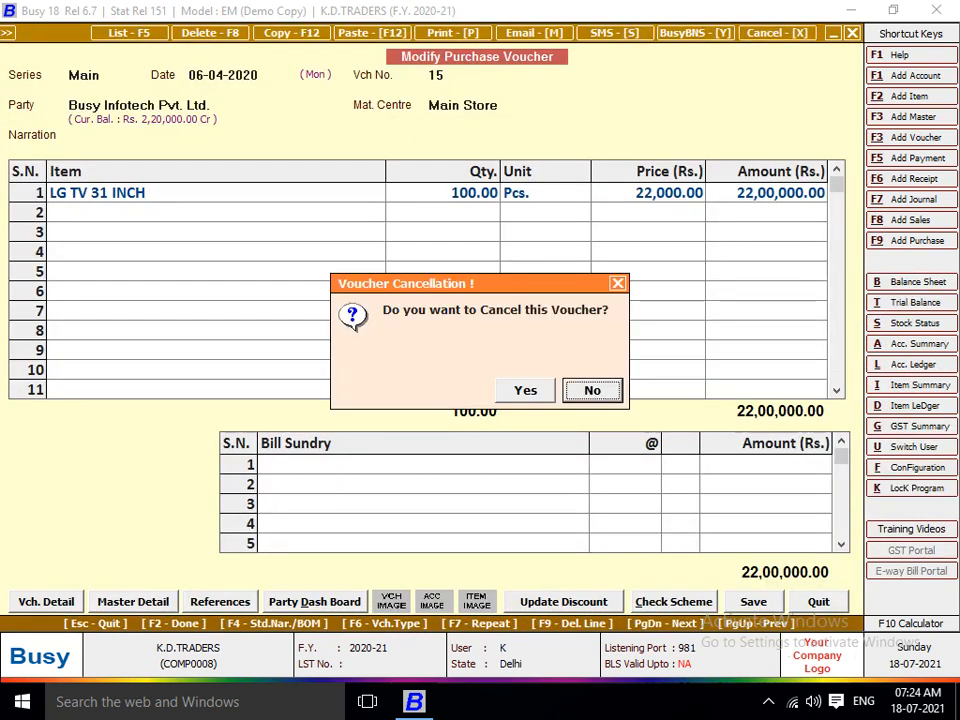
key(Left)
key(Return)
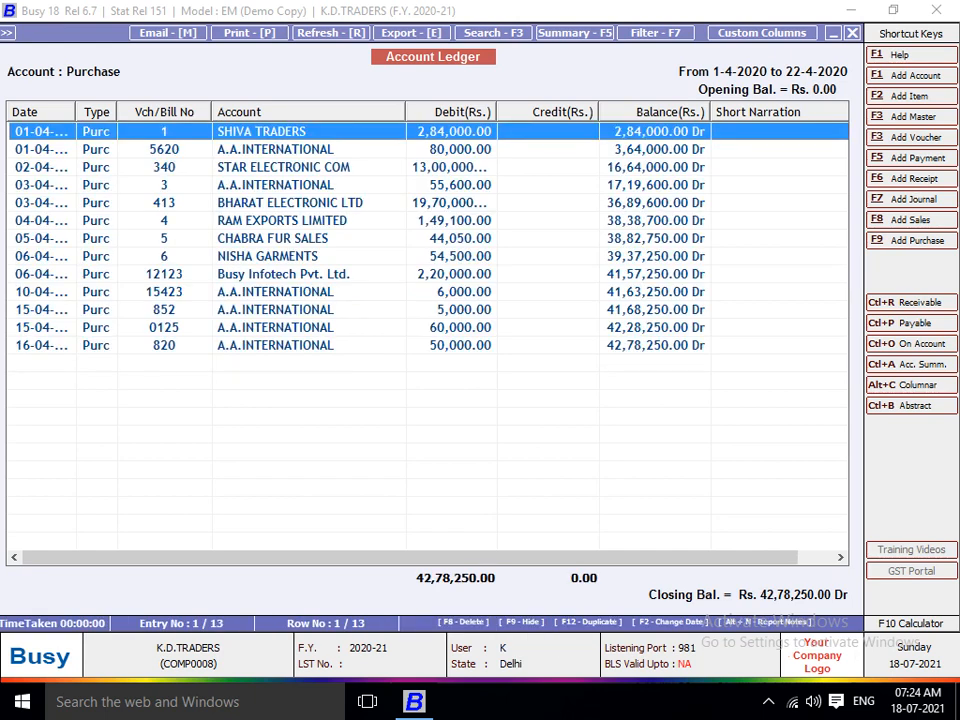
Step: Close the Purchase account ledger, view the Vouchers Statistics check list, and close it
key(Escape)
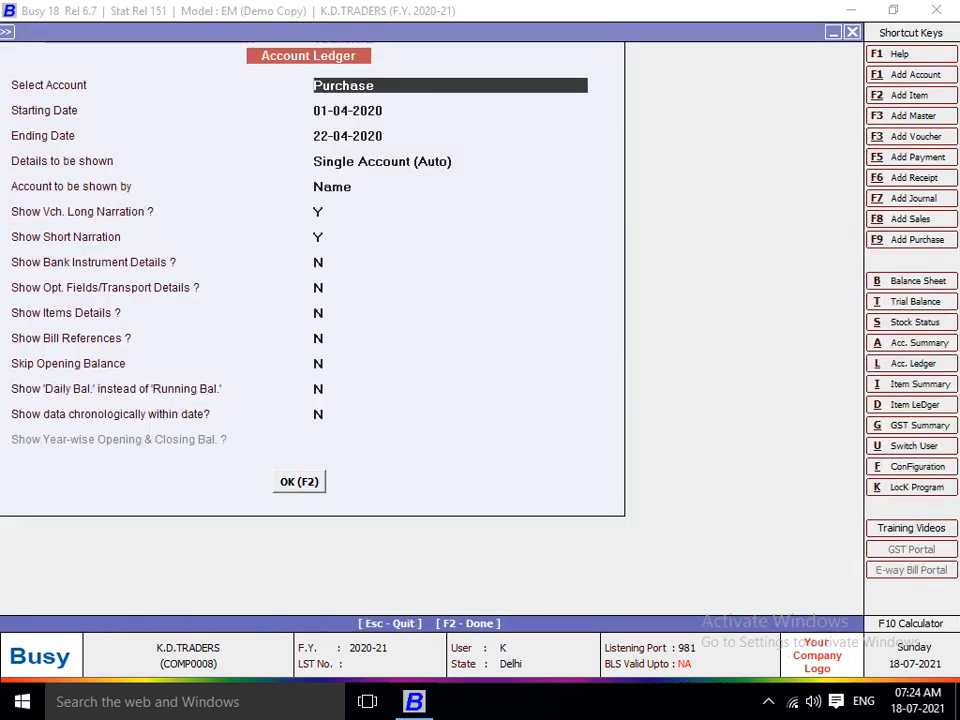
key(Escape)
key(Left)
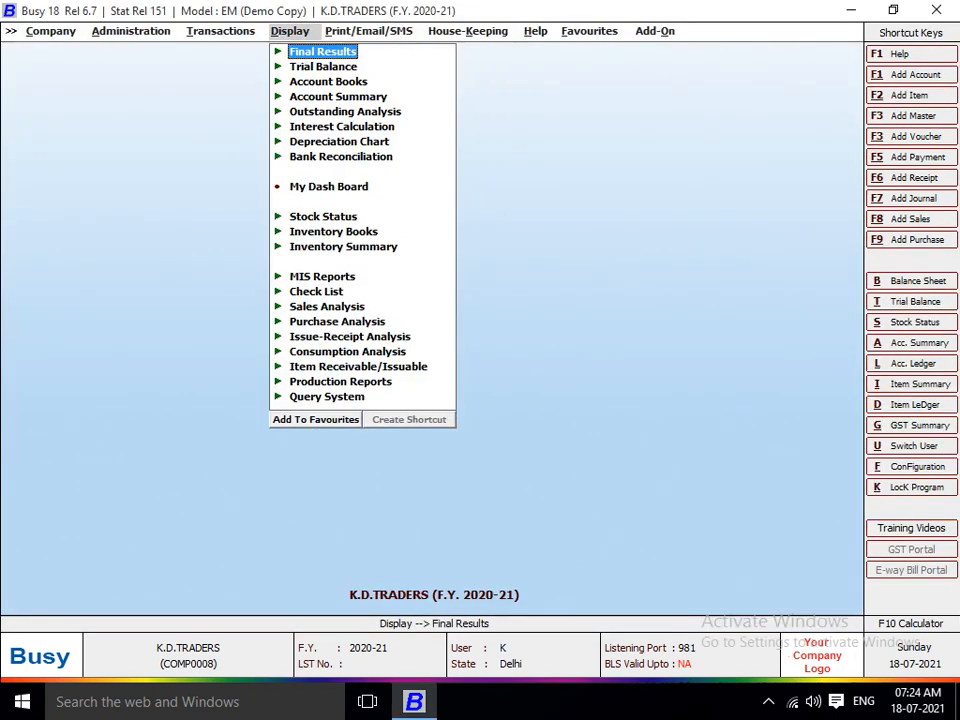
key(Down)
key(Down)
key(Down)
key(Down)
key(Down)
key(Down)
key(Down)
key(Down)
key(Down)
key(Down)
key(Down)
key(Down)
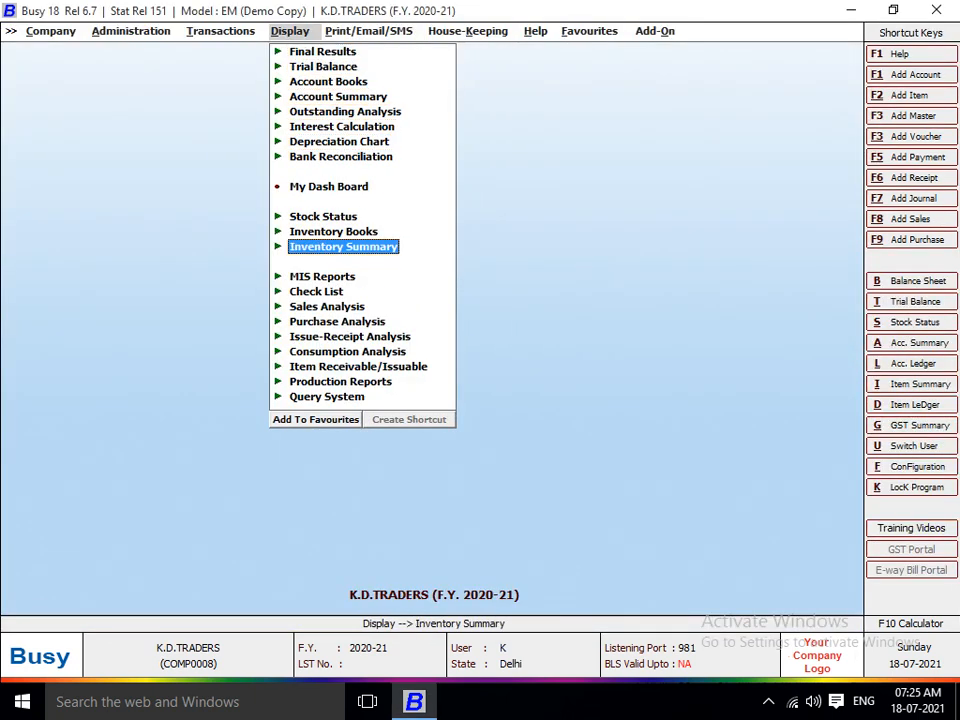
key(Down)
key(Return)
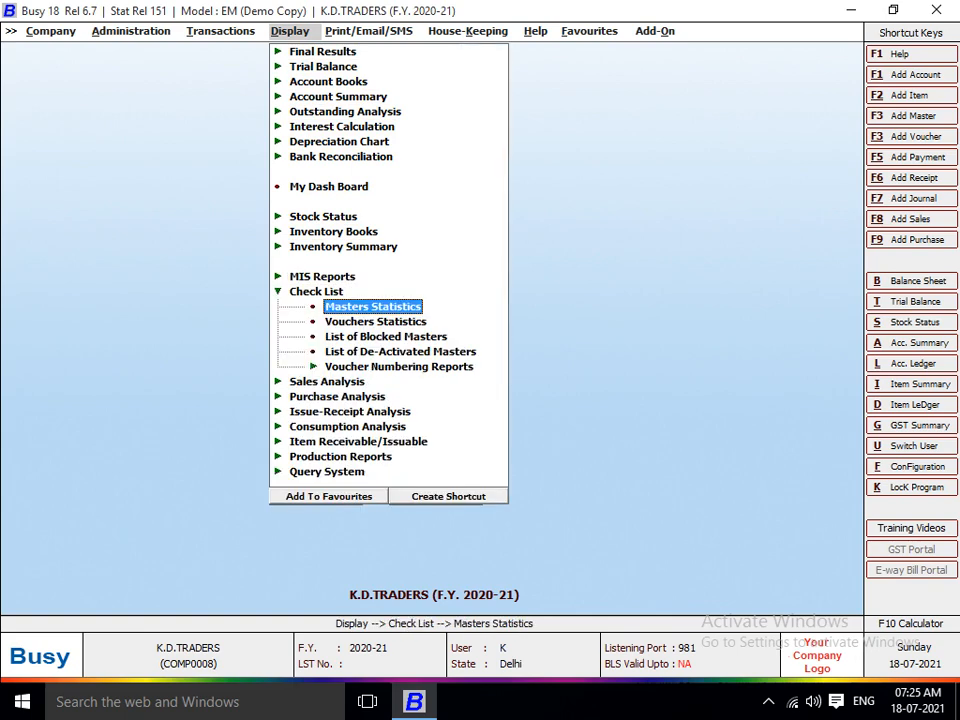
key(Down)
key(Return)
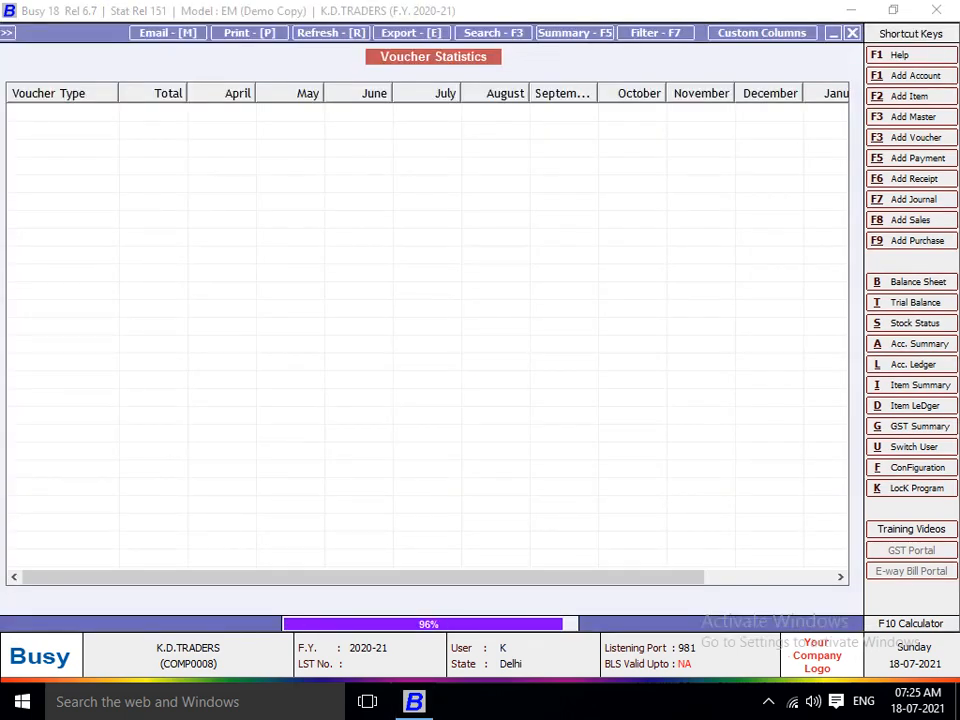
key(Escape)
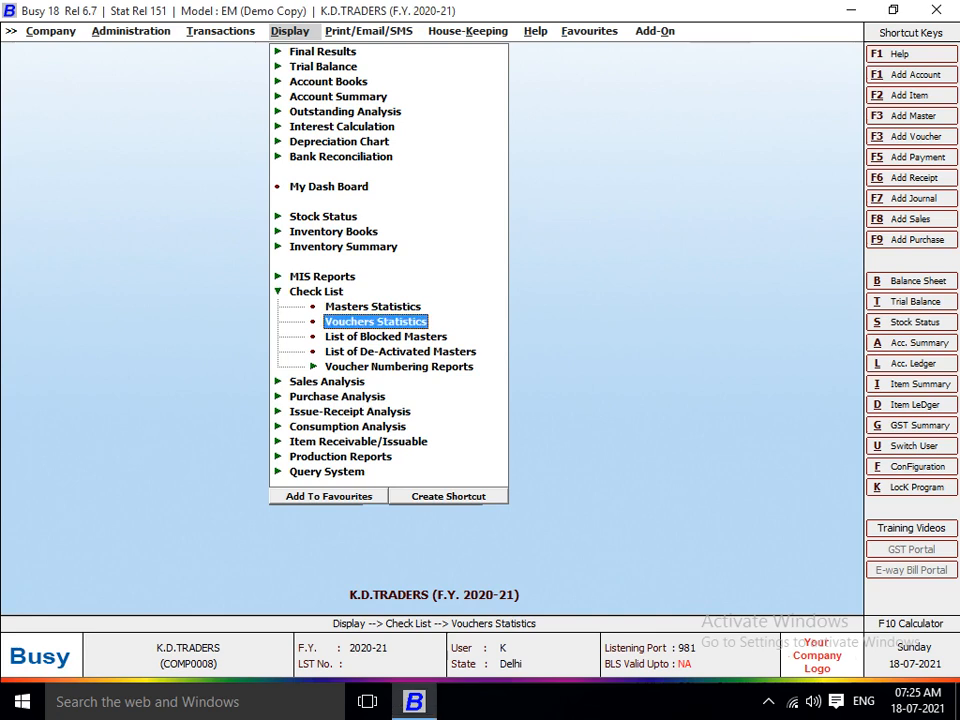
Step: Display the Cancelled Voucher Nos. report for Purchase vouchers, covering all series with the existing dates
key(Down)
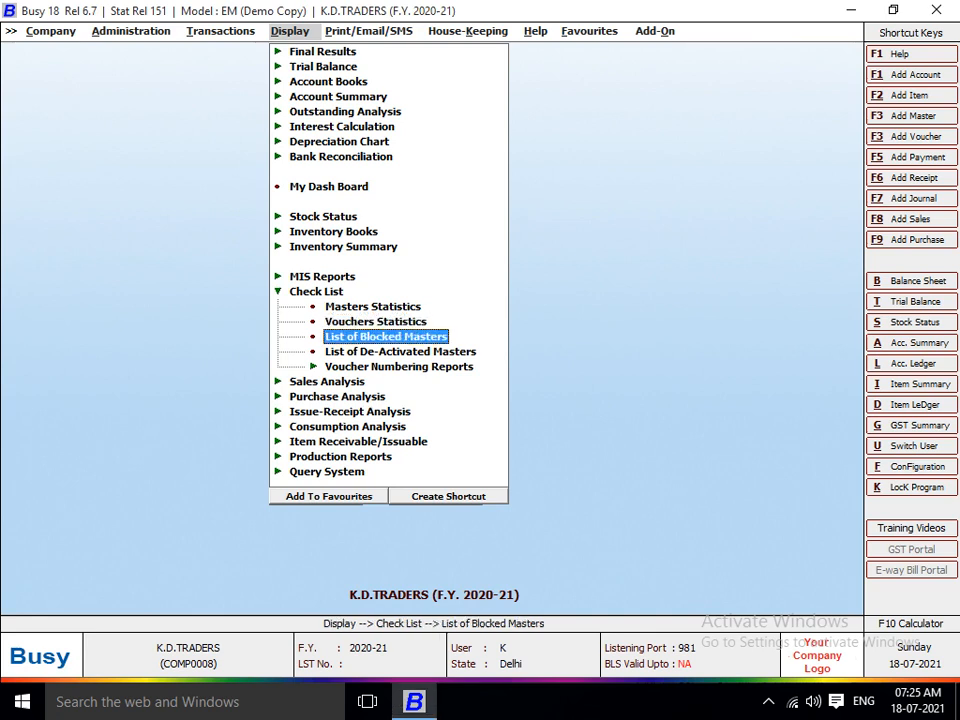
key(Down)
key(Down)
key(Return)
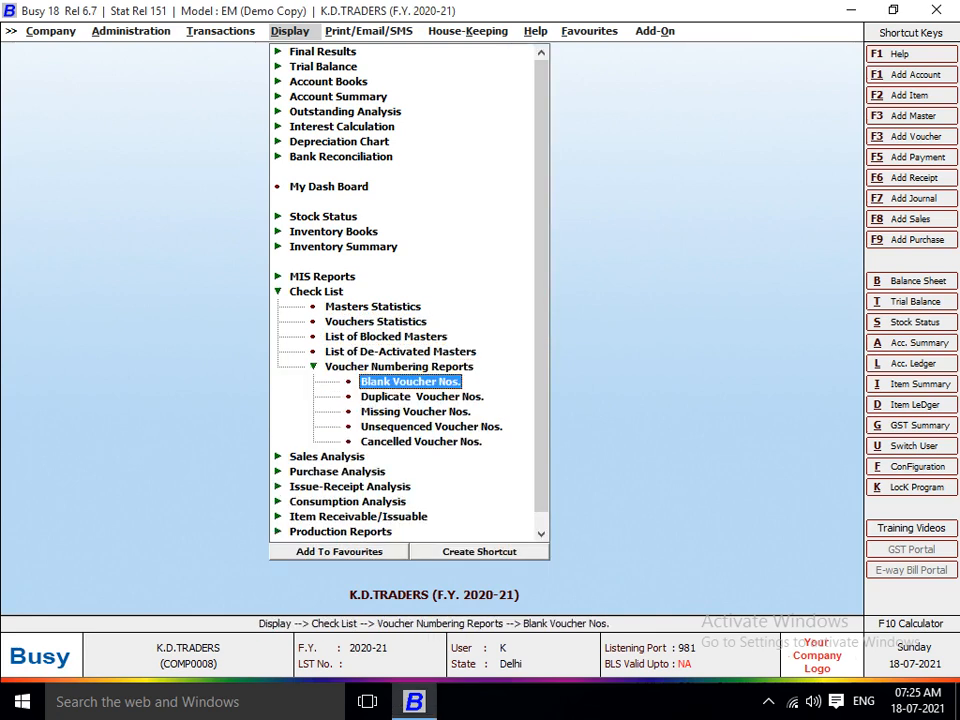
key(Down)
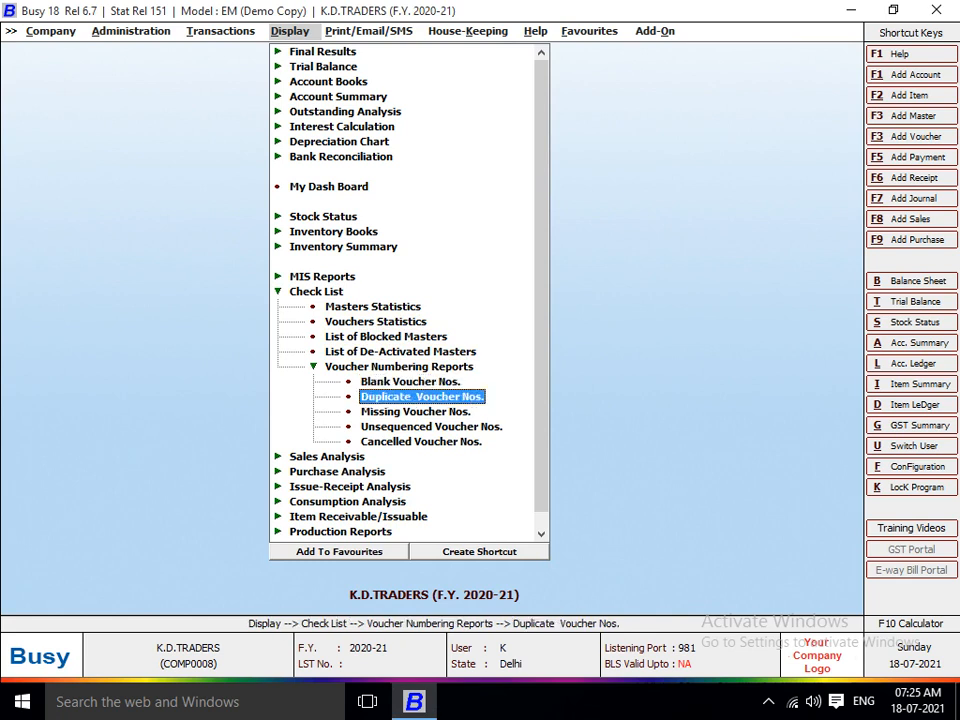
key(Down)
key(Down)
key(Down)
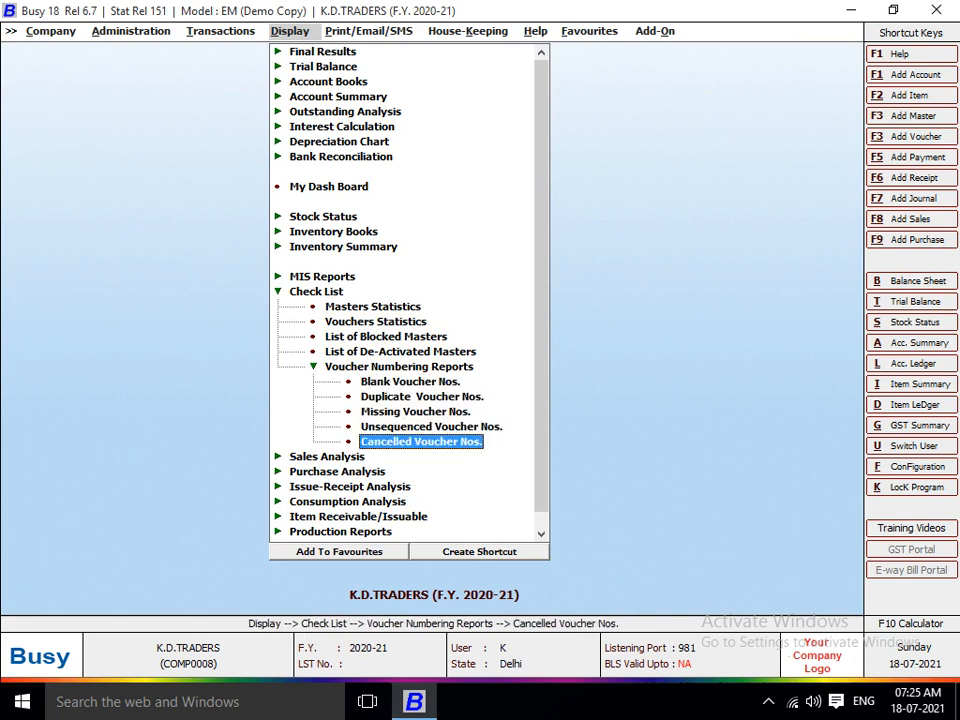
key(Return)
key(Return)
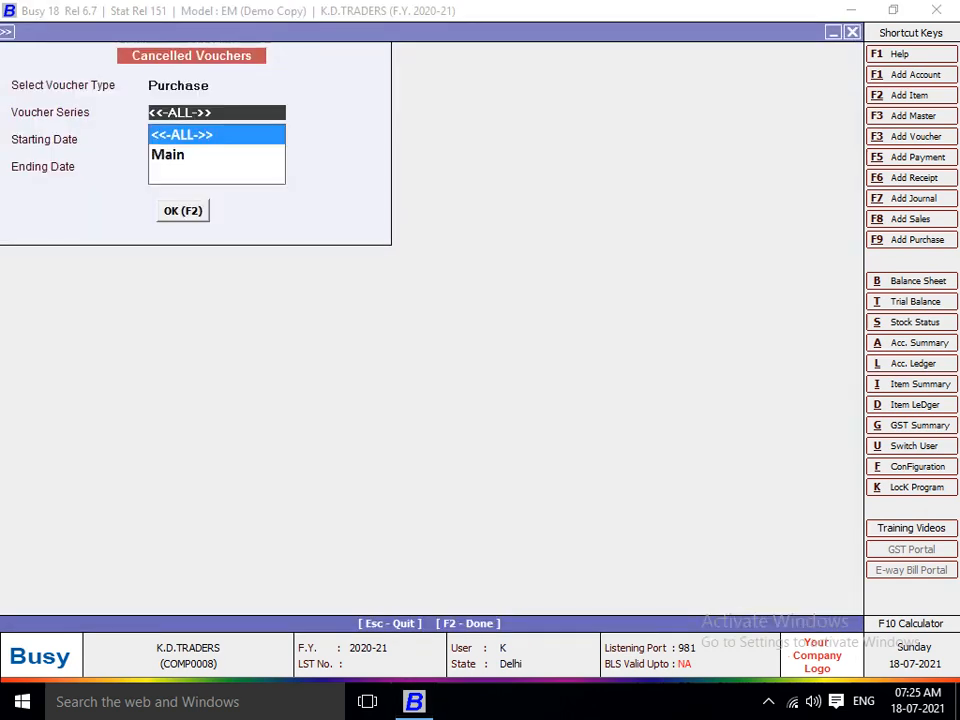
key(Return)
key(Return)
key(Return)
key(Return)
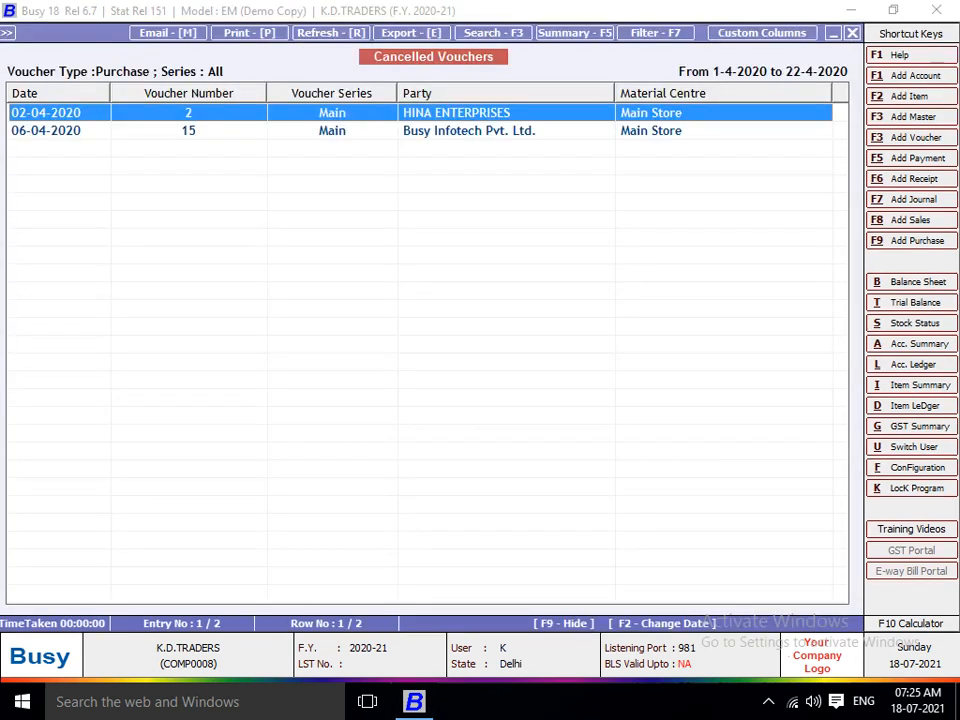
Step: Examine the entries in the cancelled purchase vouchers report
key(Down)
key(Up)
key(Down)
key(Up)
key(Down)
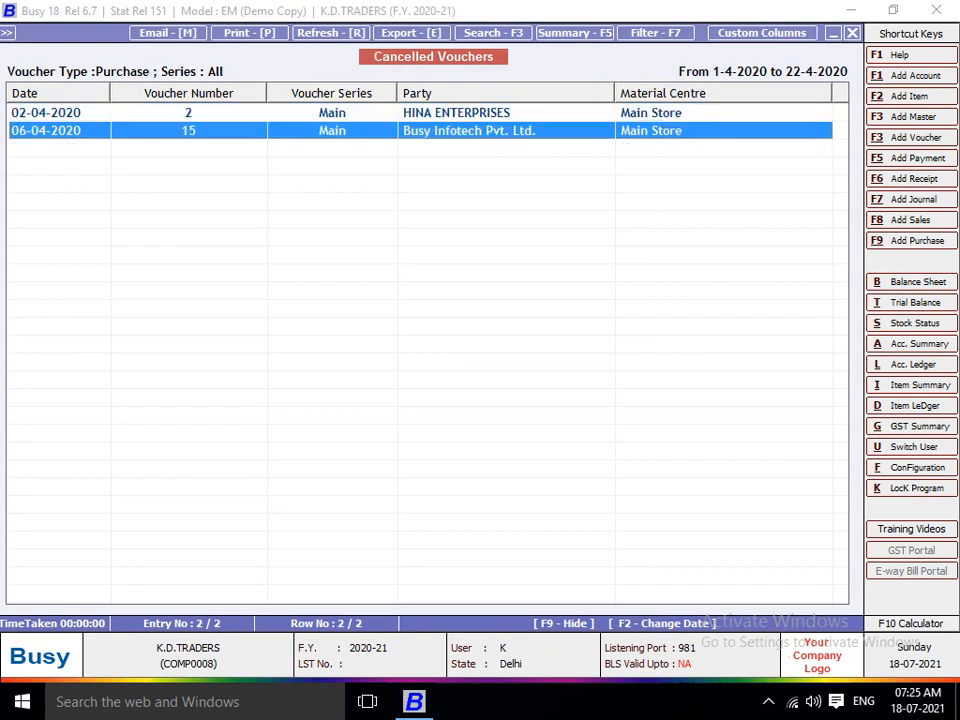
key(Up)
key(Down)
key(Up)
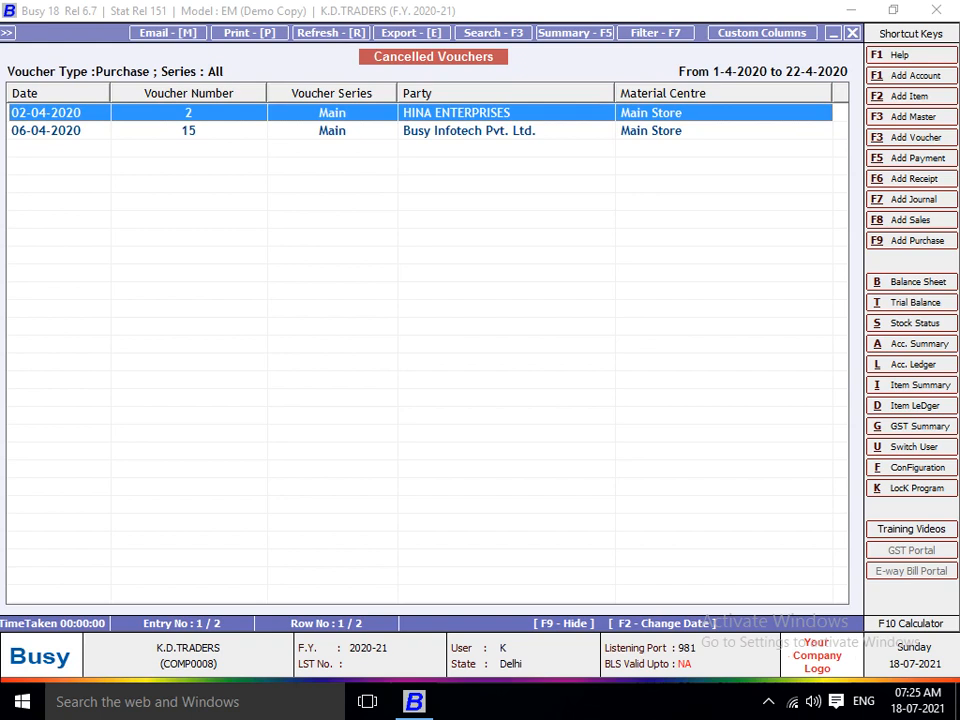
Step: View HINA ENTERPRISES' cancelled purchase voucher 2 from the report, and close both the voucher and the report
key(Return)
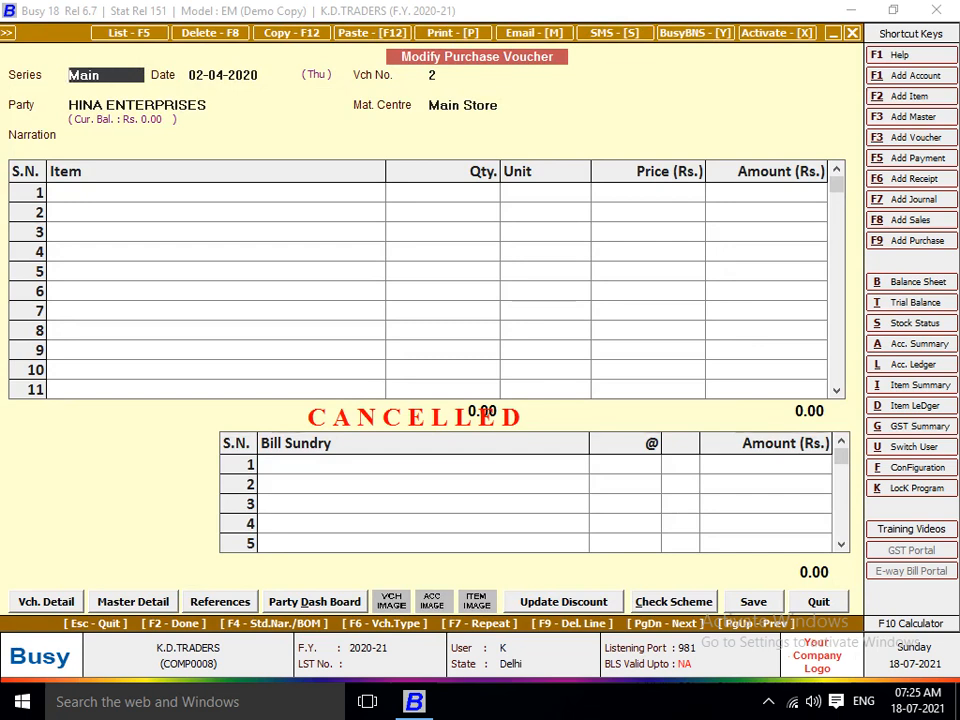
key(Escape)
key(Escape)
key(Escape)
key(Escape)
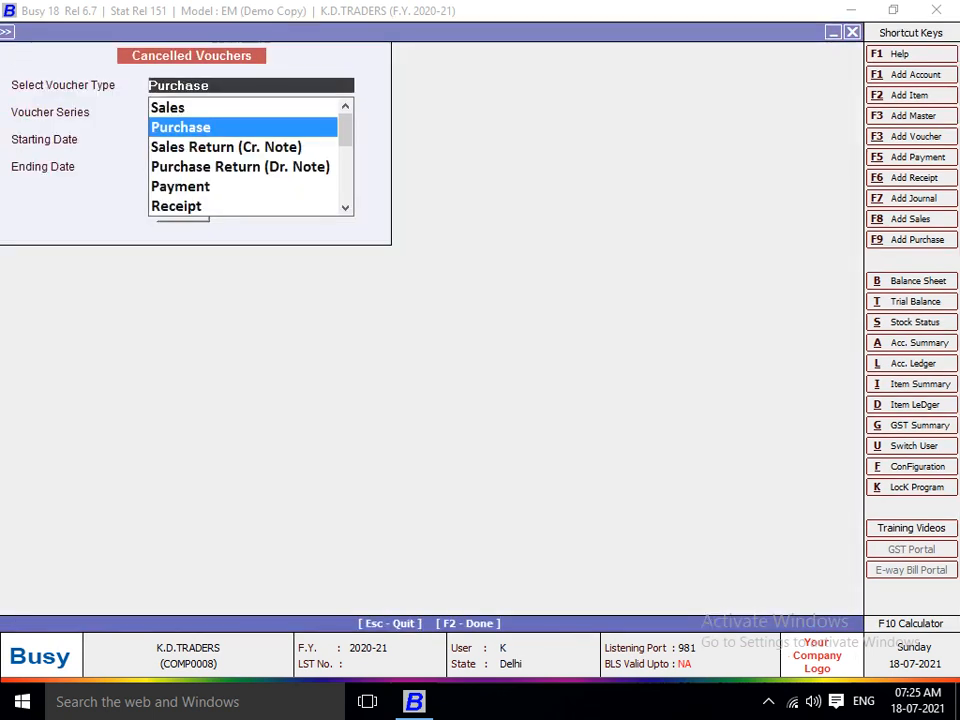
key(Escape)
key(Escape)
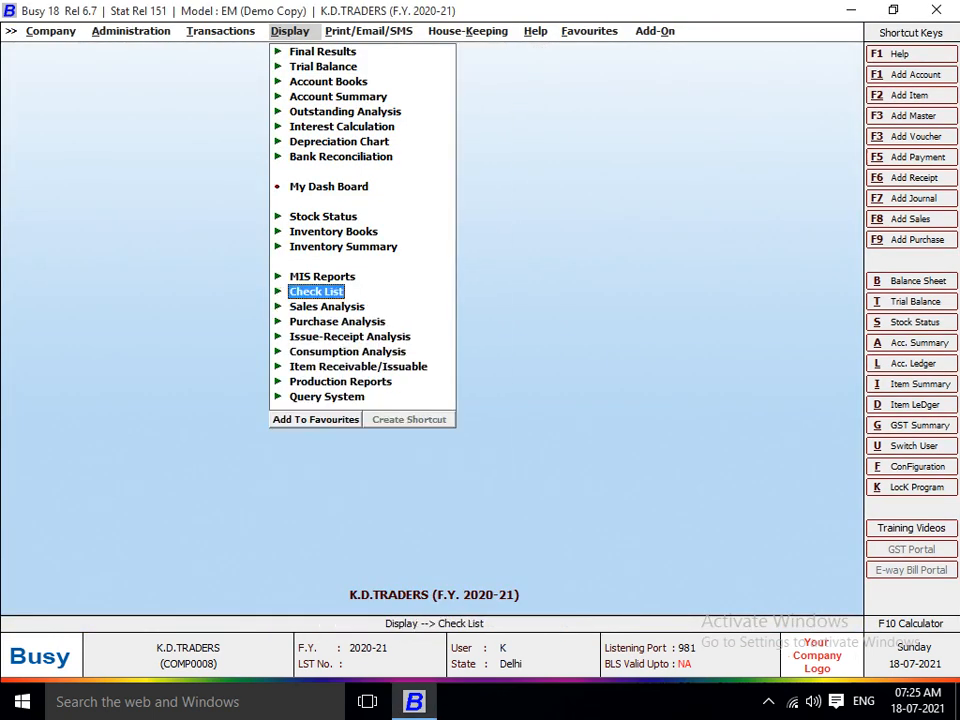
Step: Bring up the shortcut keys reference to read the remaining voucher-feeding hot keys
key(Right)
key(Right)
key(Right)
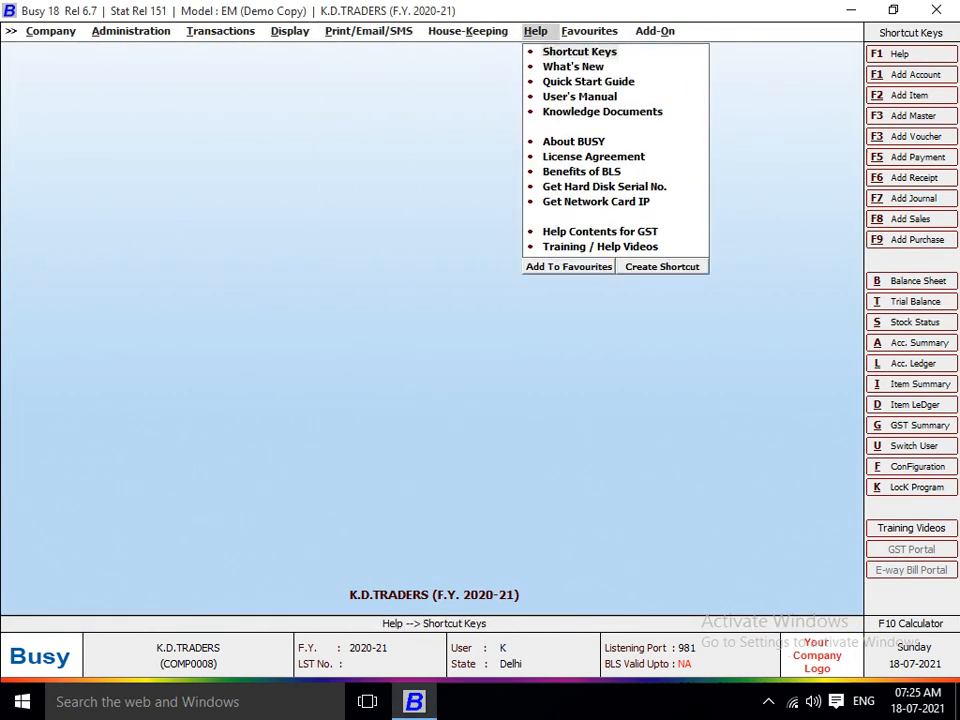
key(Return)
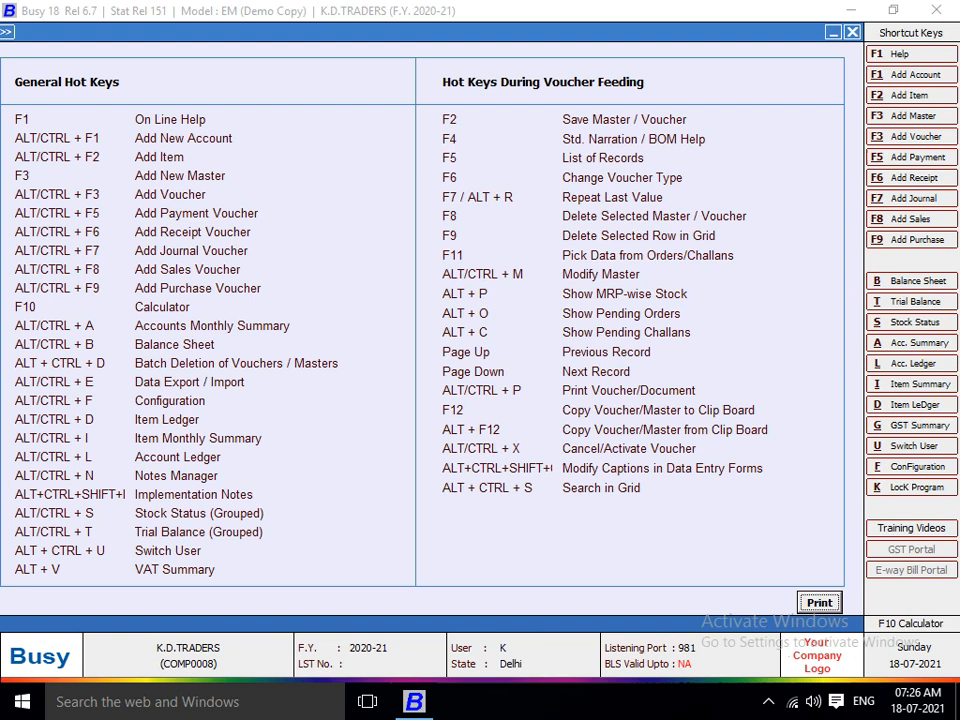
Step: Display the grouped stock status at the end of 22-04-2020 with the existing options
key(alt+s)
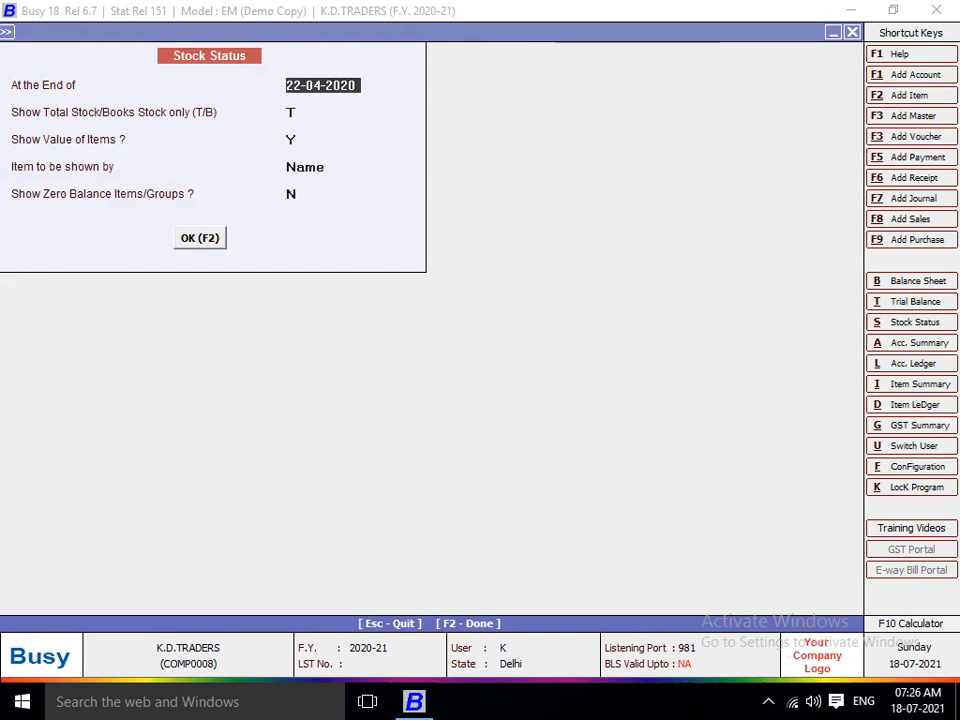
key(Return)
key(Return)
key(Return)
key(Return)
key(Return)
key(Return)
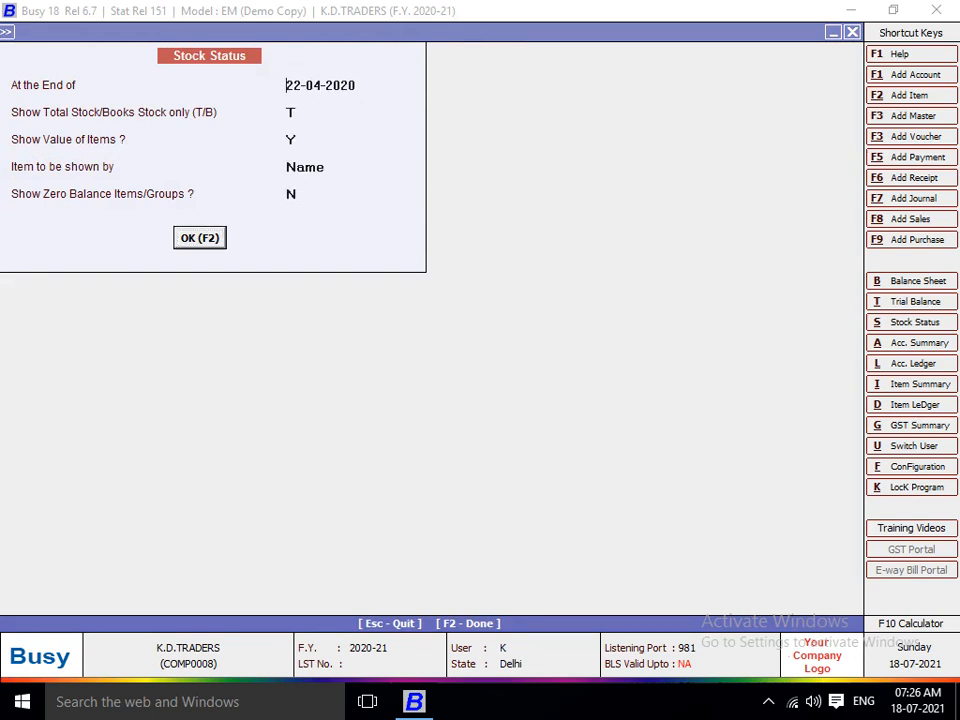
key(Return)
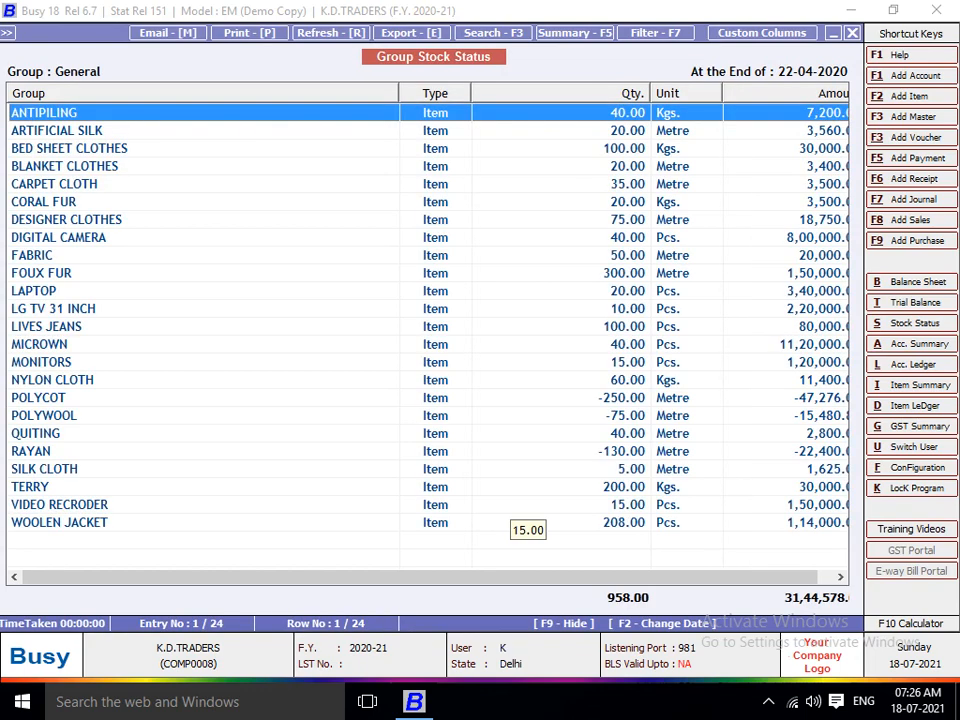
Step: Look through the first items in the group stock status, and close the report and the shortcut keys reference
key(Down)
key(Down)
key(Down)
key(Down)
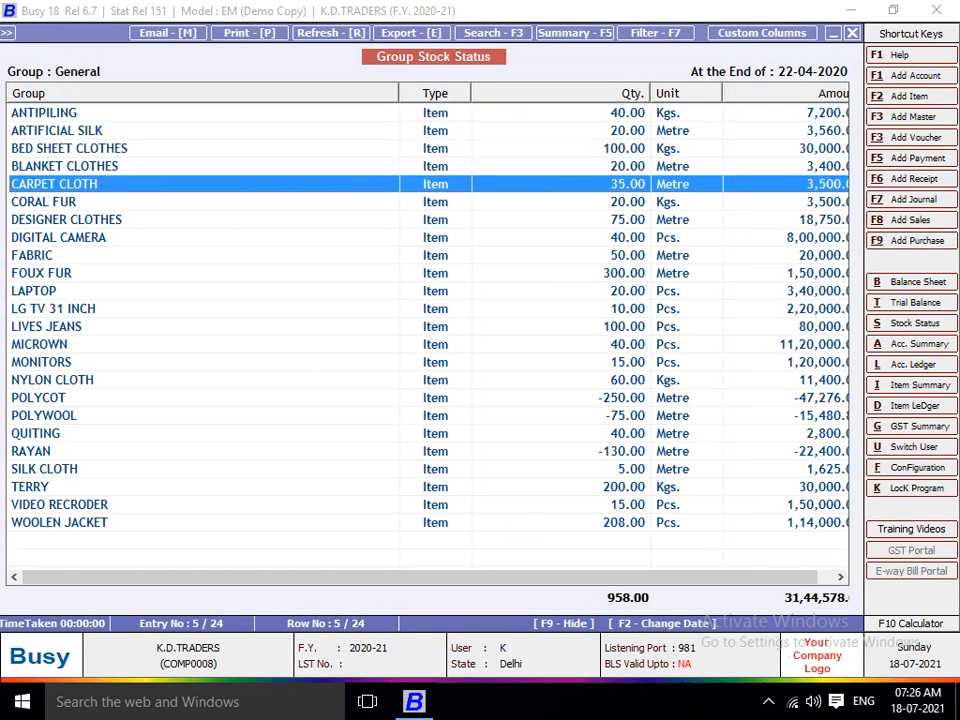
key(Escape)
key(Escape)
key(Escape)
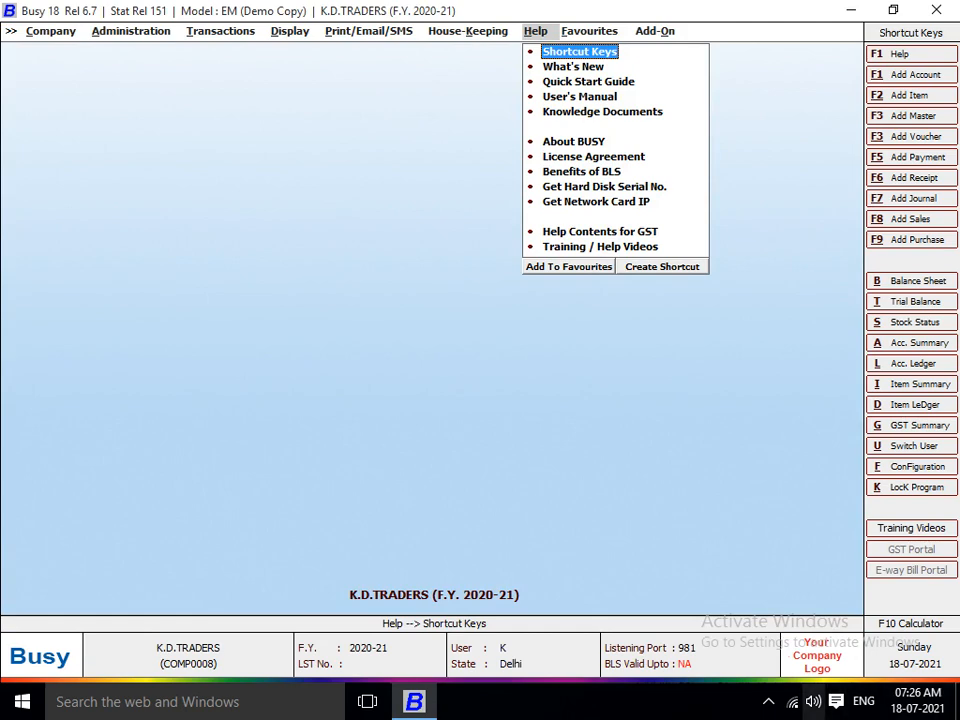
click(792, 701)
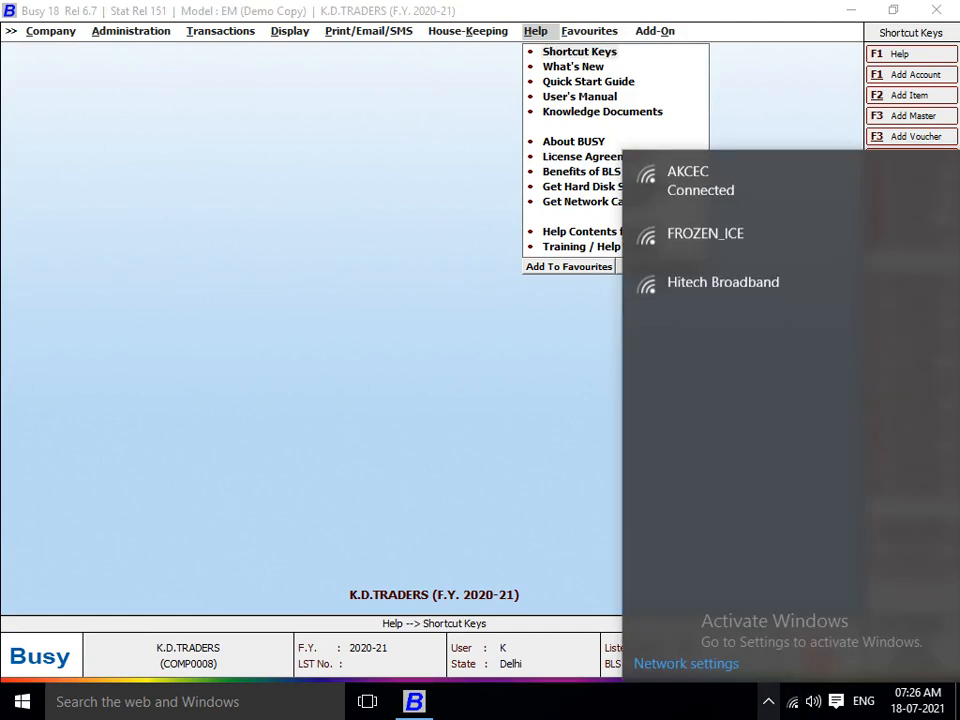
click(768, 701)
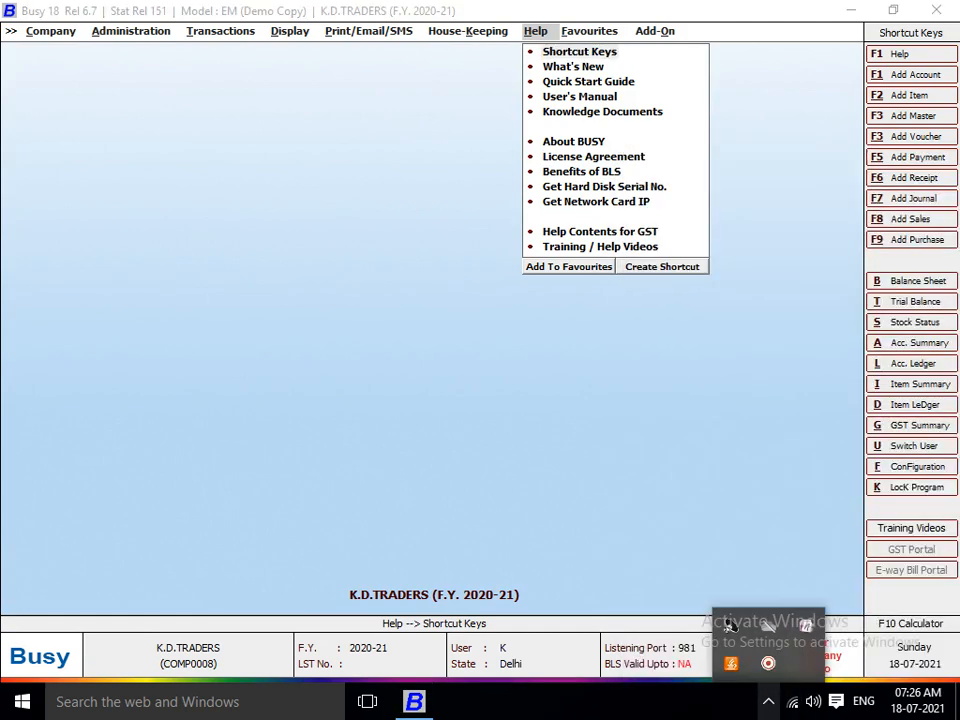
click(730, 626)
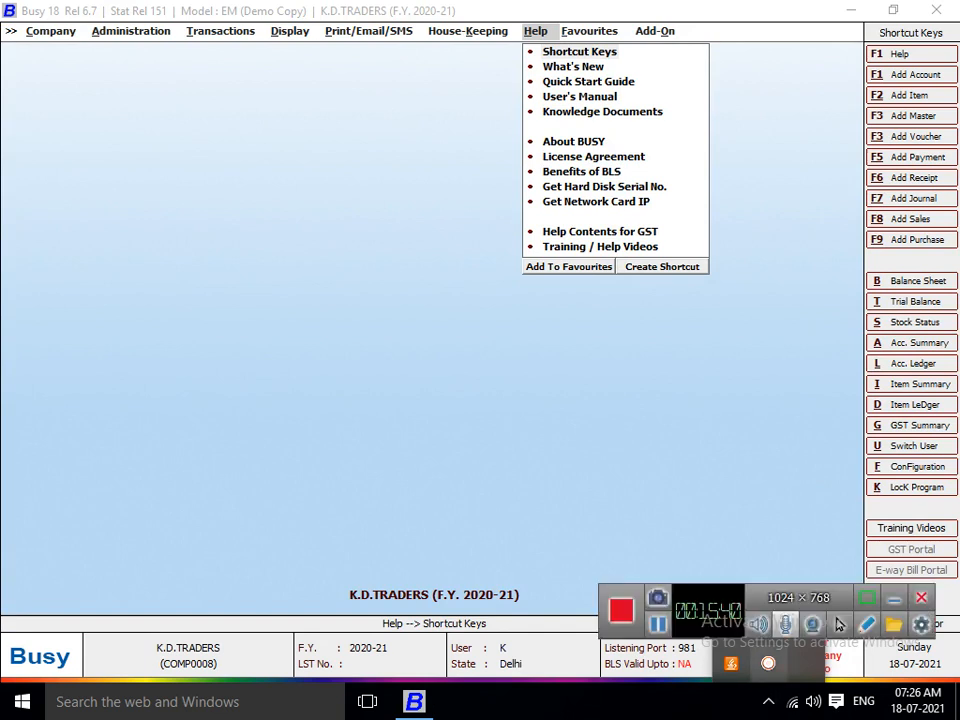